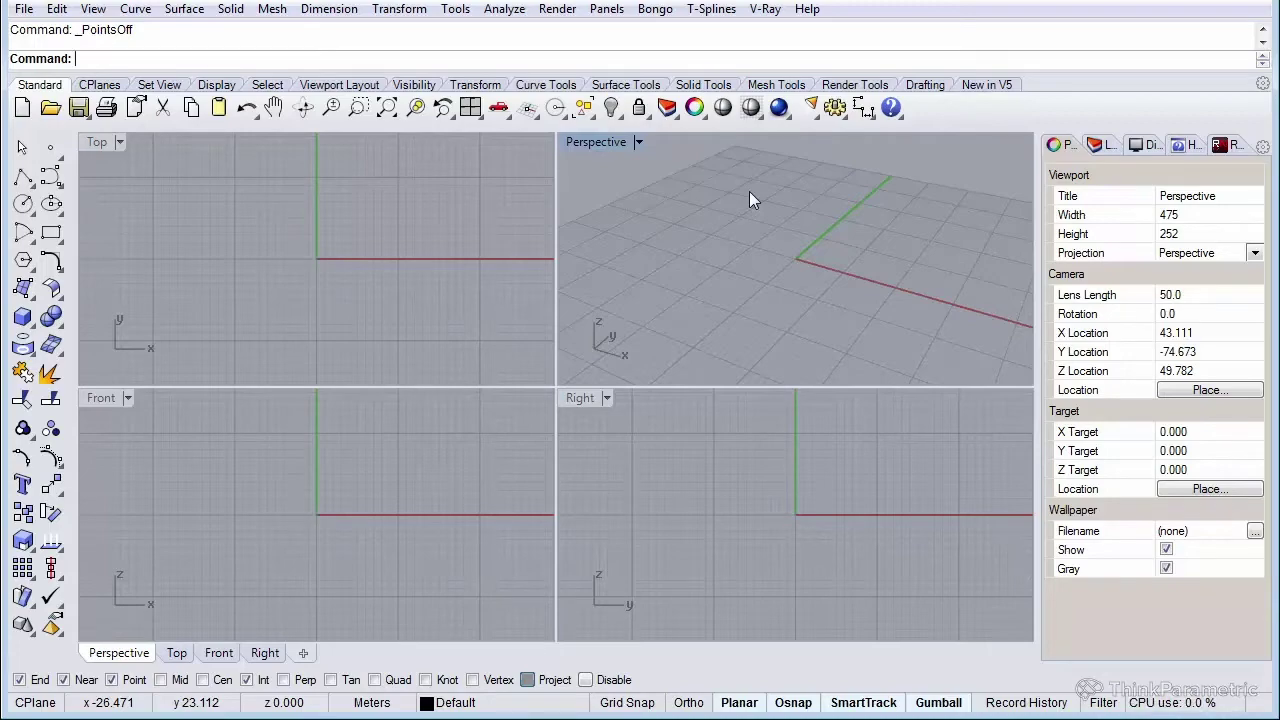
Step: Launch Grasshopper from Rhino and frame the Plot Outlines and Outline Generator groups
text(Gra)
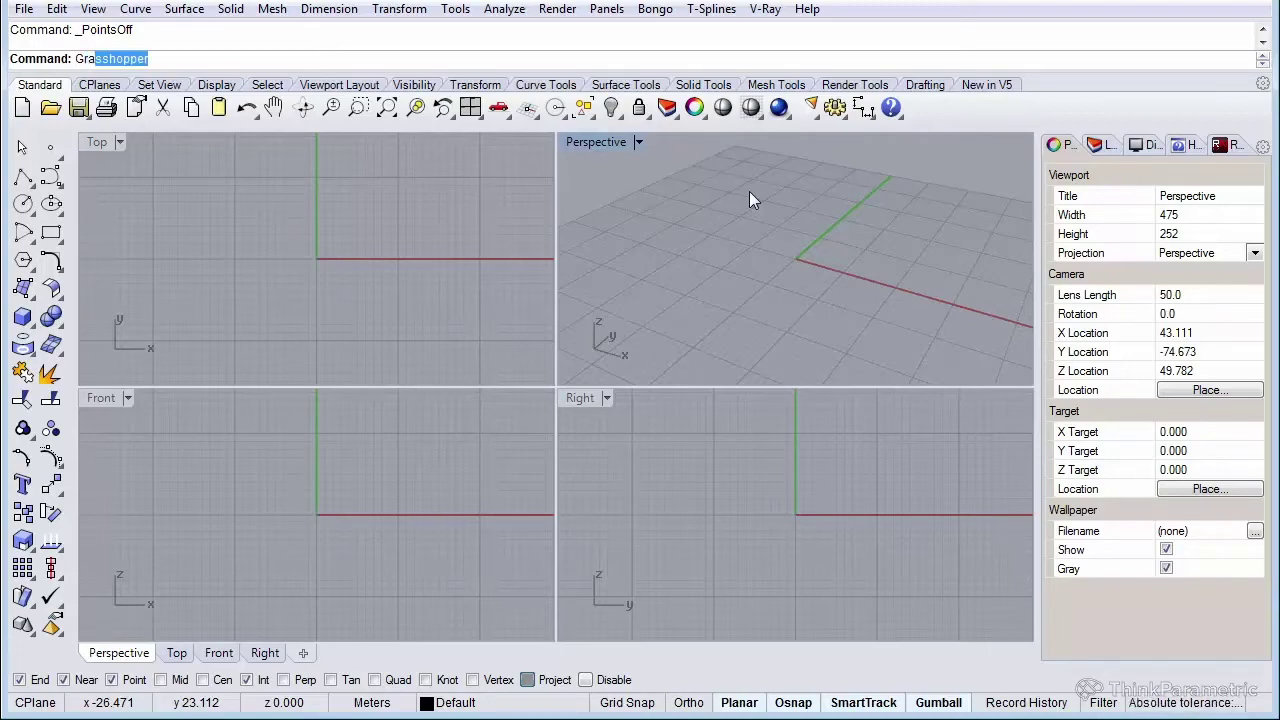
text(s)
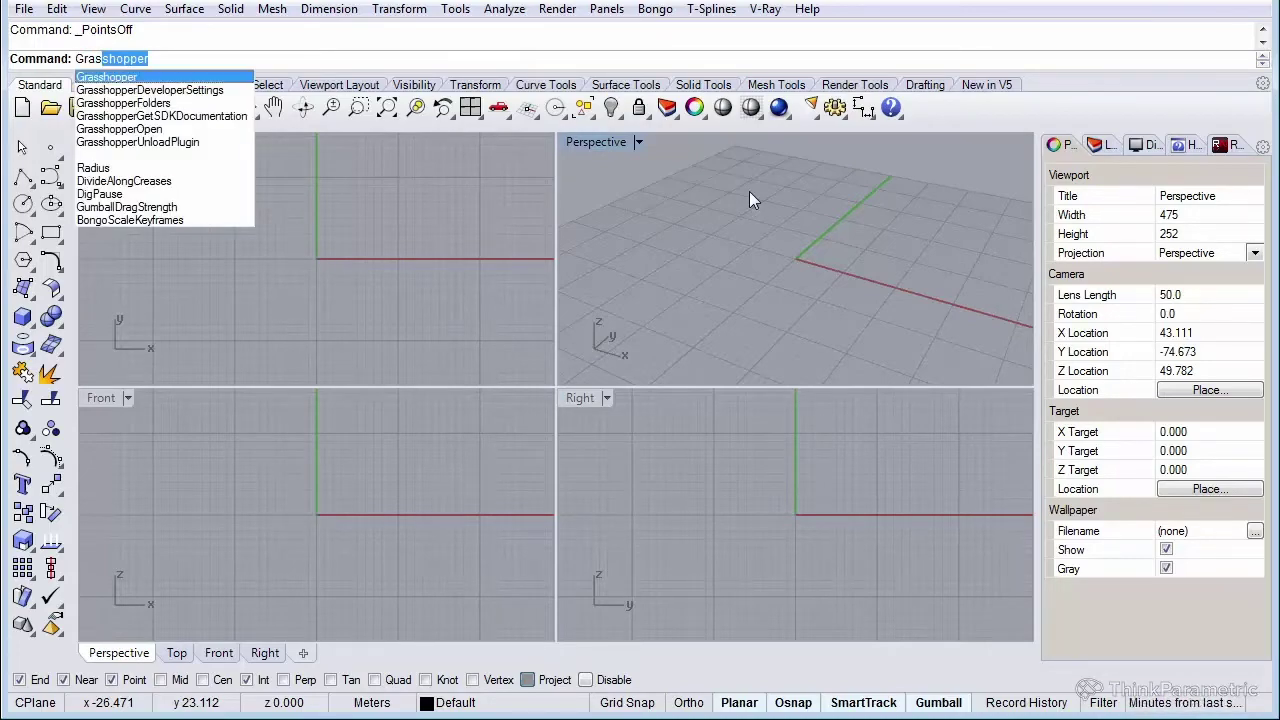
key(Return)
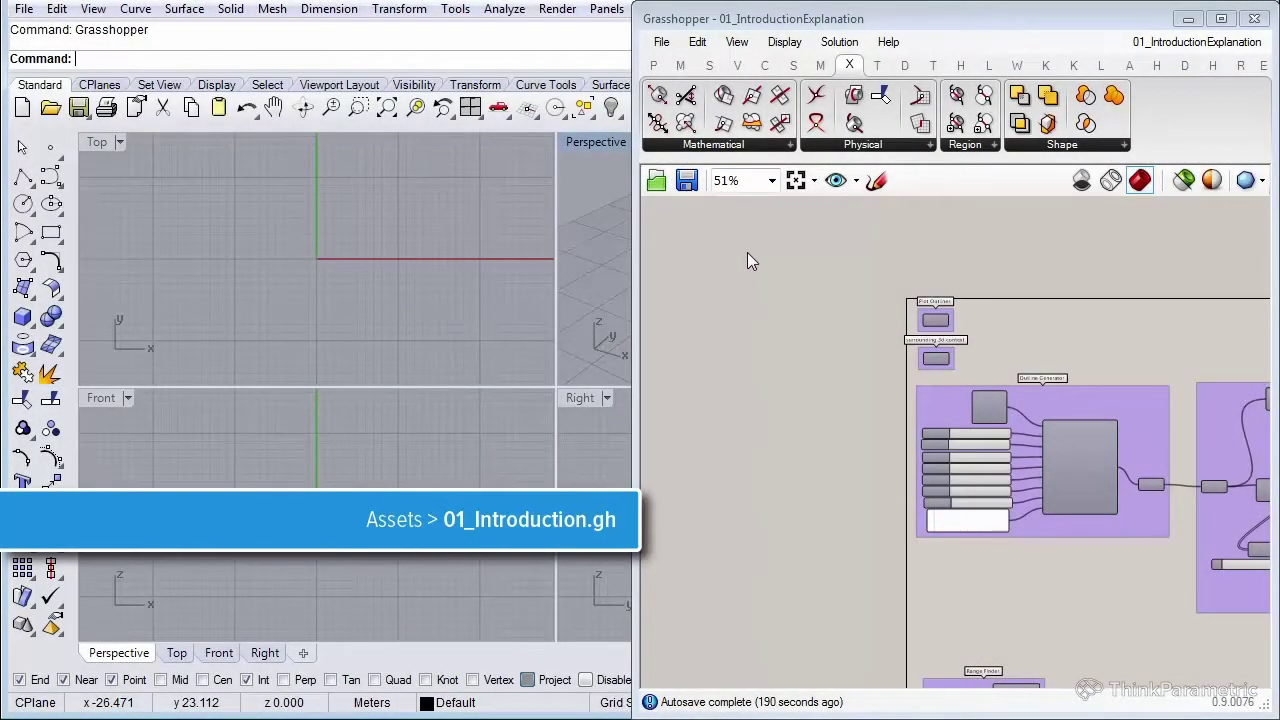
right_drag(1096, 348, 986, 266)
right_drag(1090, 312, 1045, 304)
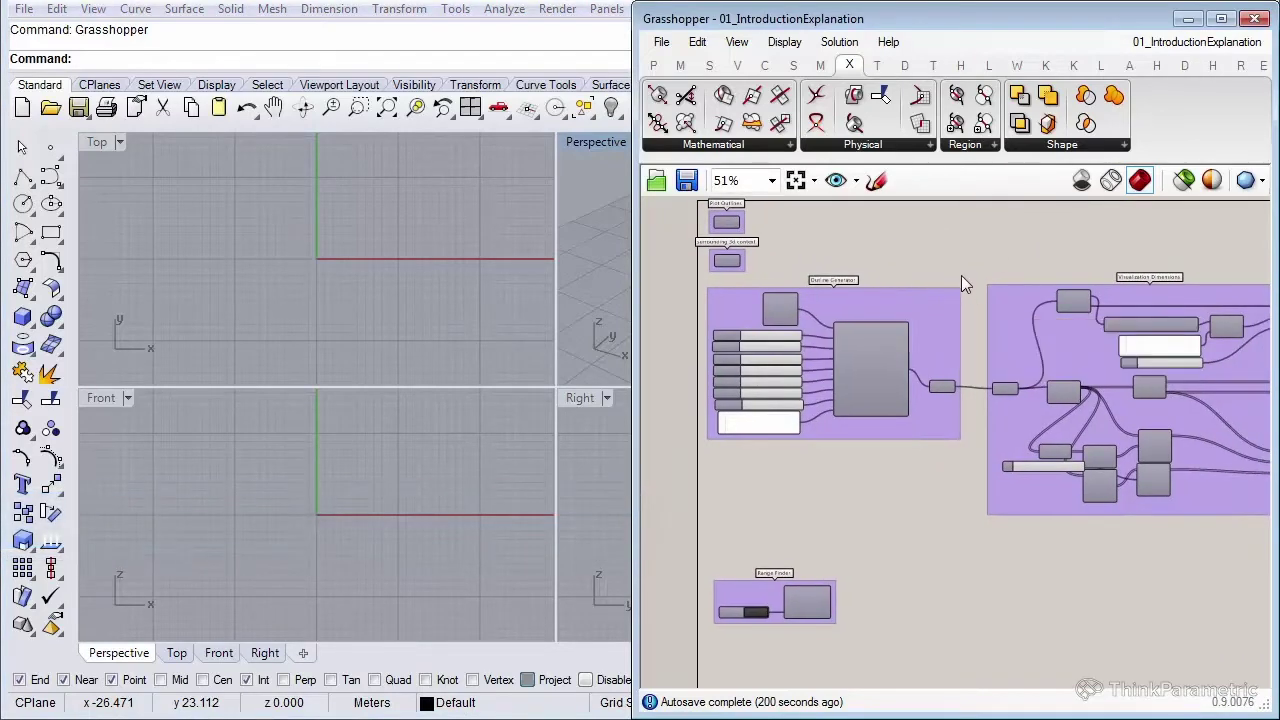
scroll(961, 275, up, 2)
scroll(797, 283, up, 3)
scroll(716, 235, up, 2)
scroll(746, 348, up, 2)
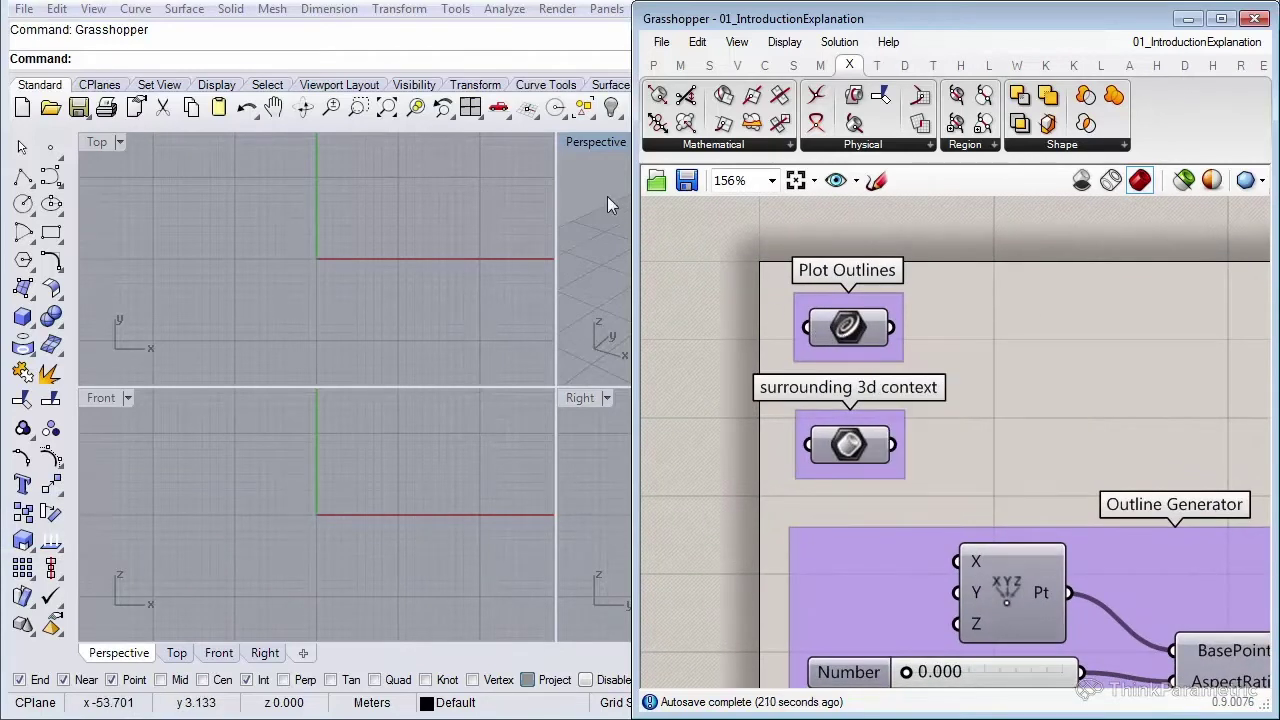
Step: Maximize the Perspective view and enable preview on the Plot Outlines parameter
double_click(583, 142)
scroll(351, 340, down, 3)
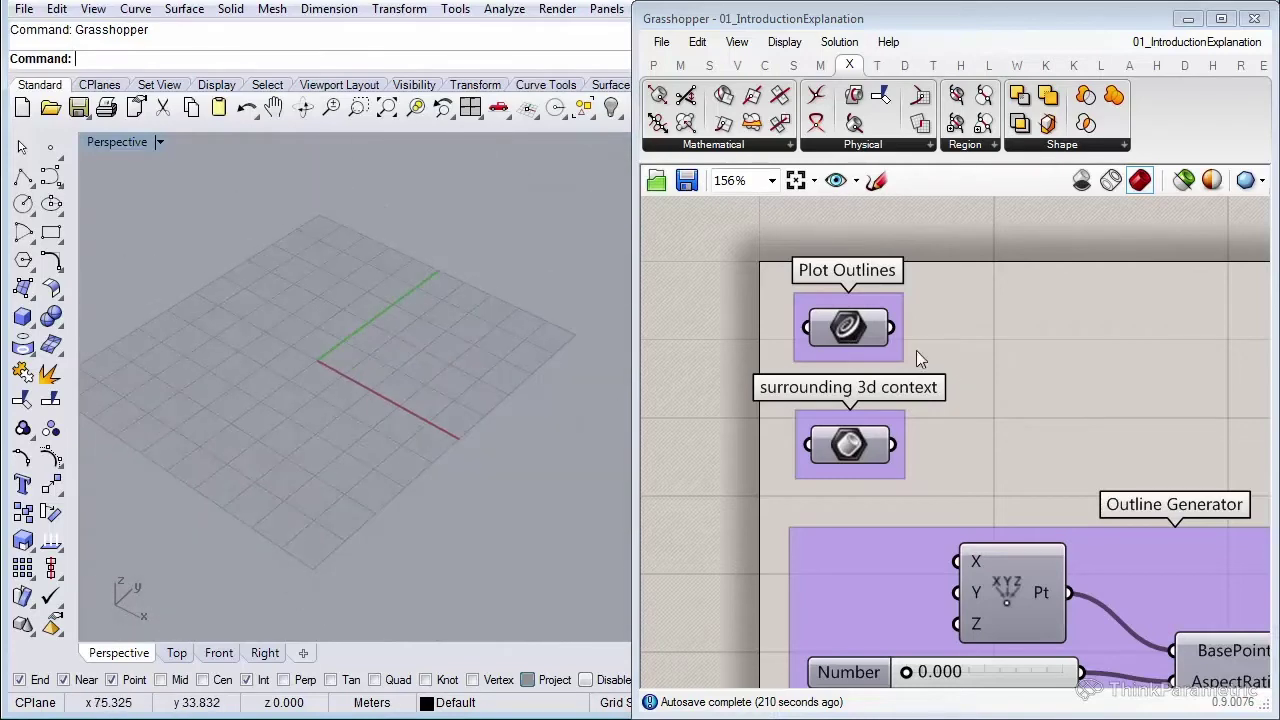
click(846, 335)
middle_click(846, 335)
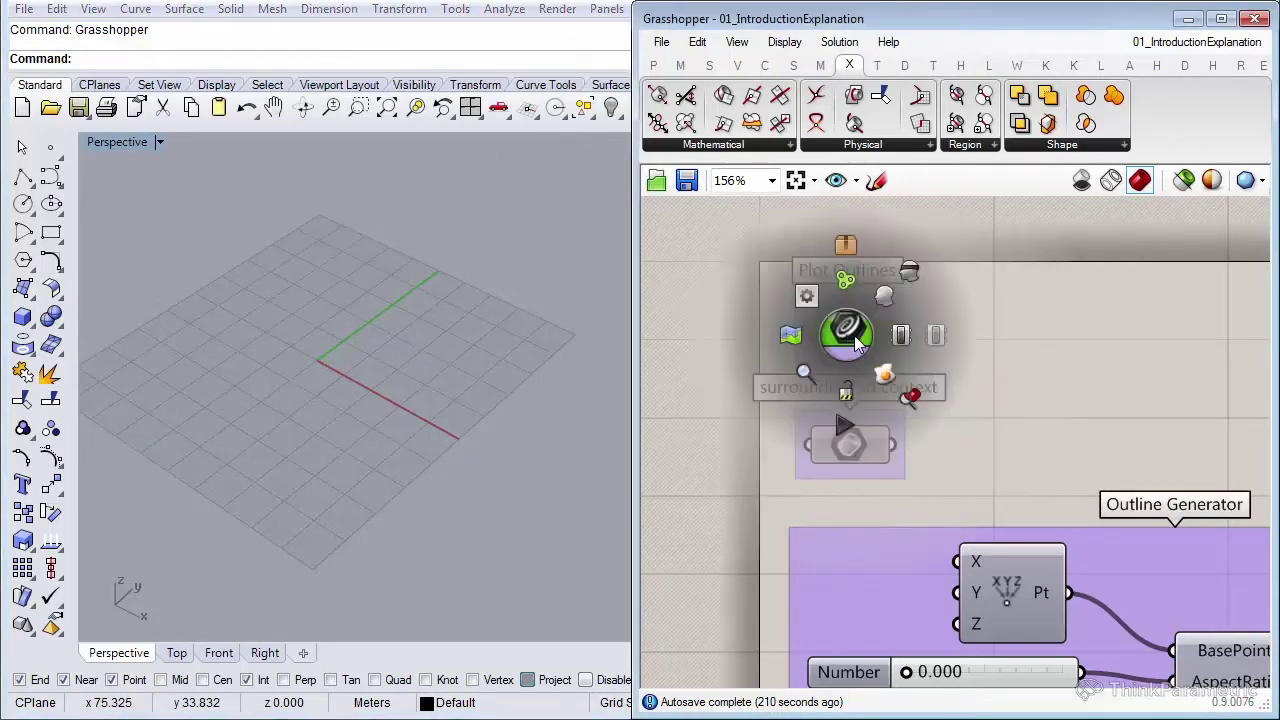
click(885, 294)
scroll(300, 432, up, 3)
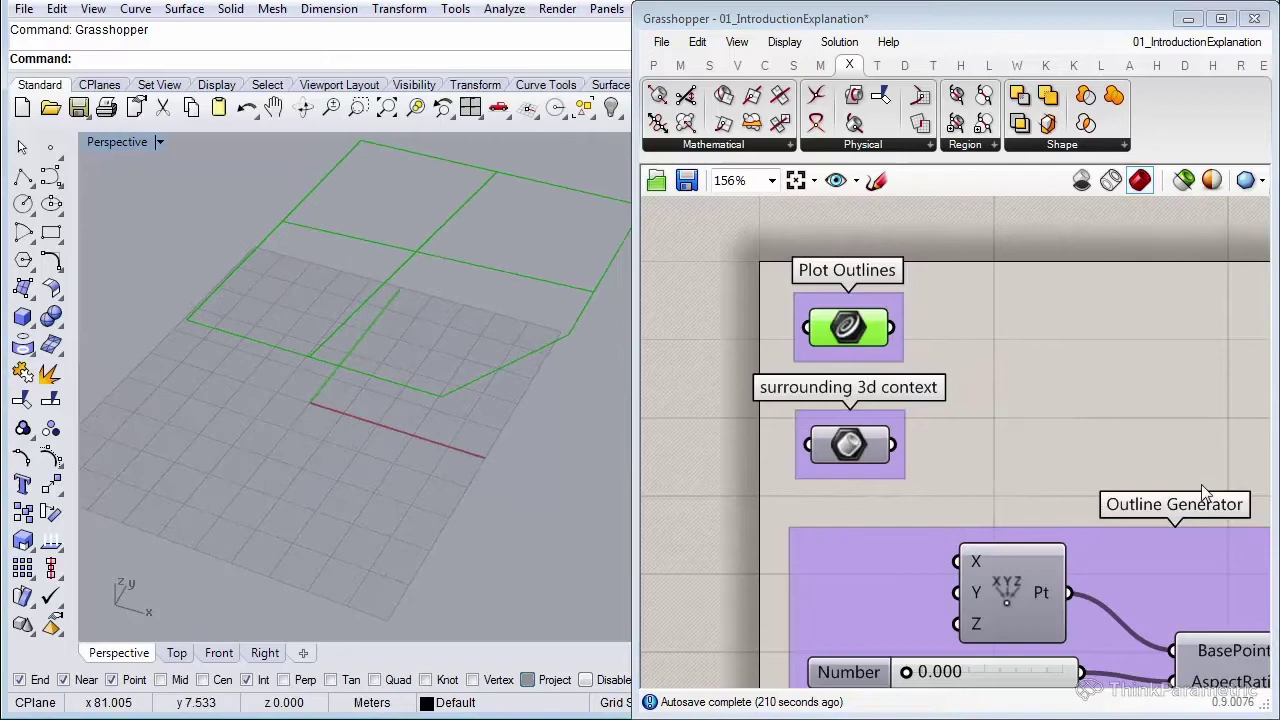
click(1161, 432)
right_drag(404, 400, 413, 405)
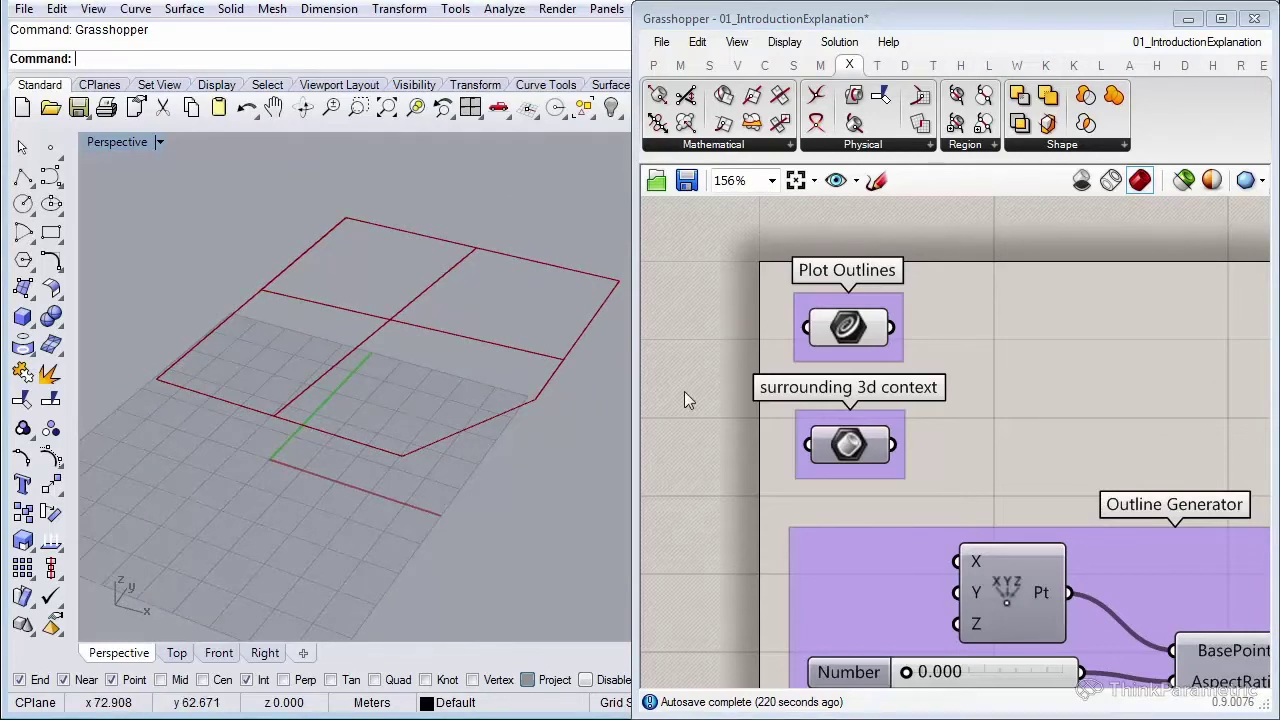
right_drag(1067, 407, 1018, 383)
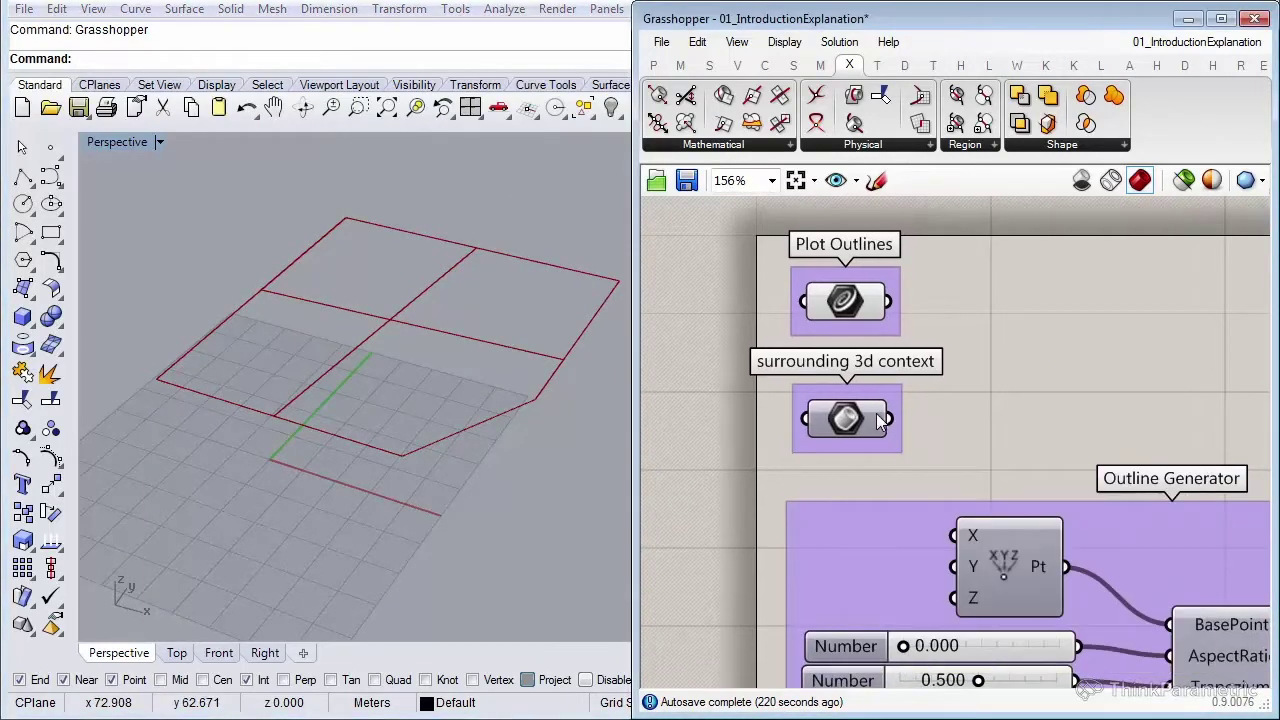
Step: Enable preview on the surrounding 3d context parameter
click(841, 424)
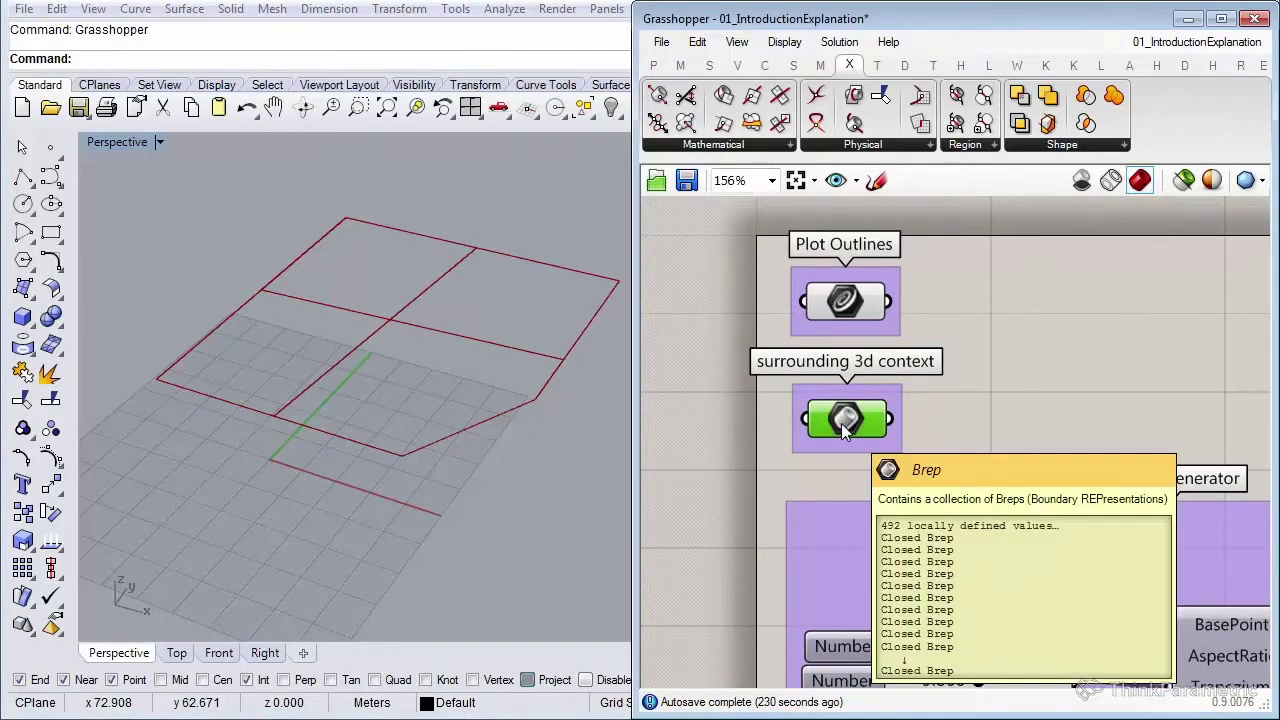
middle_click(841, 423)
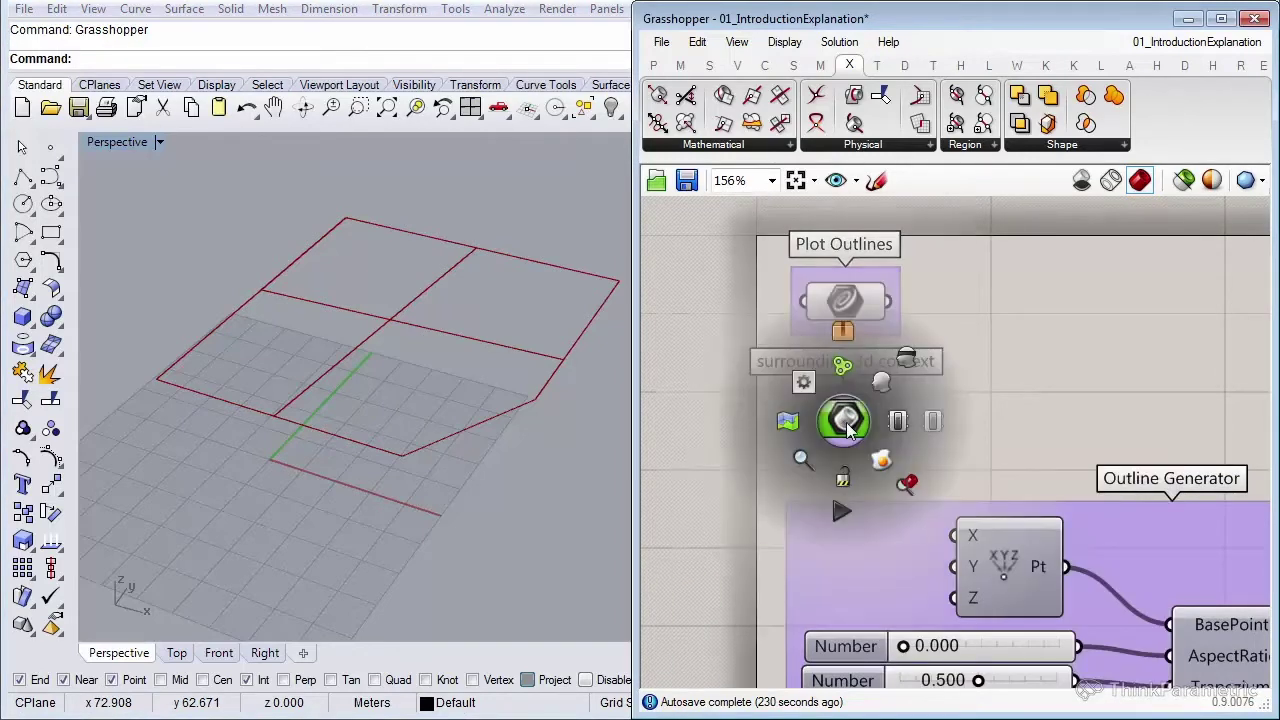
click(882, 385)
scroll(391, 367, down, 5)
scroll(399, 365, down, 3)
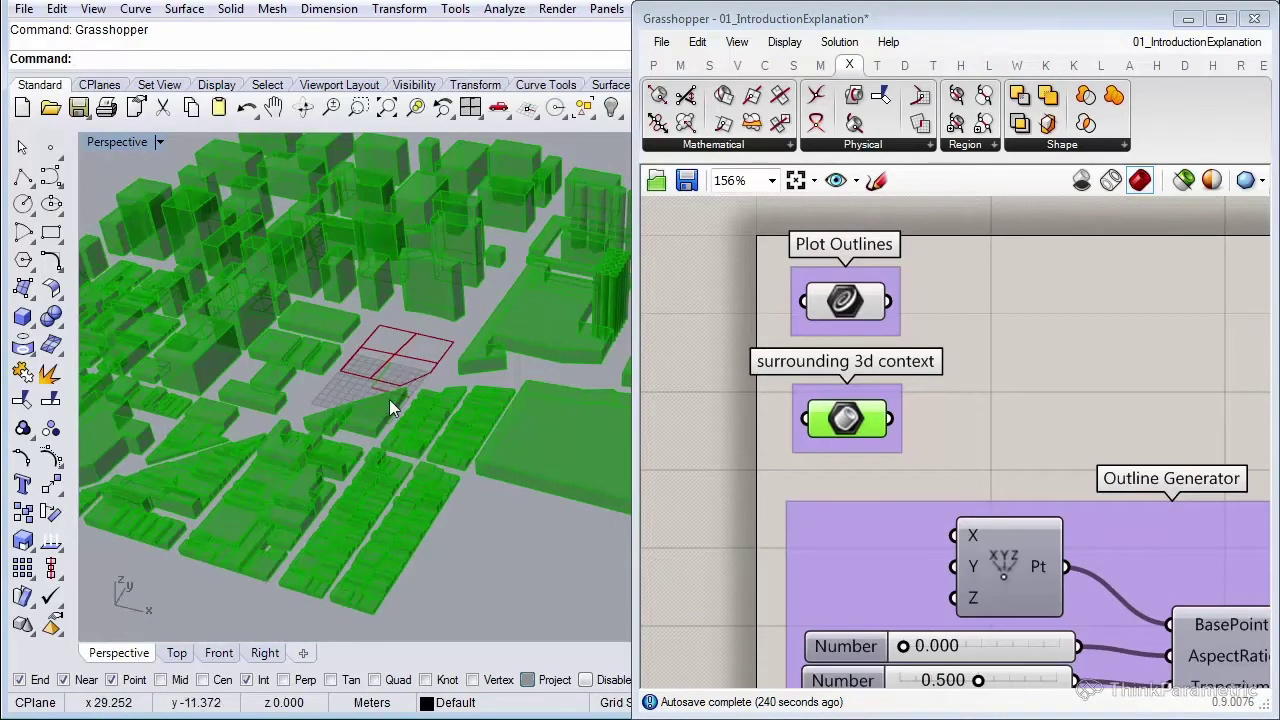
scroll(368, 298, up, 2)
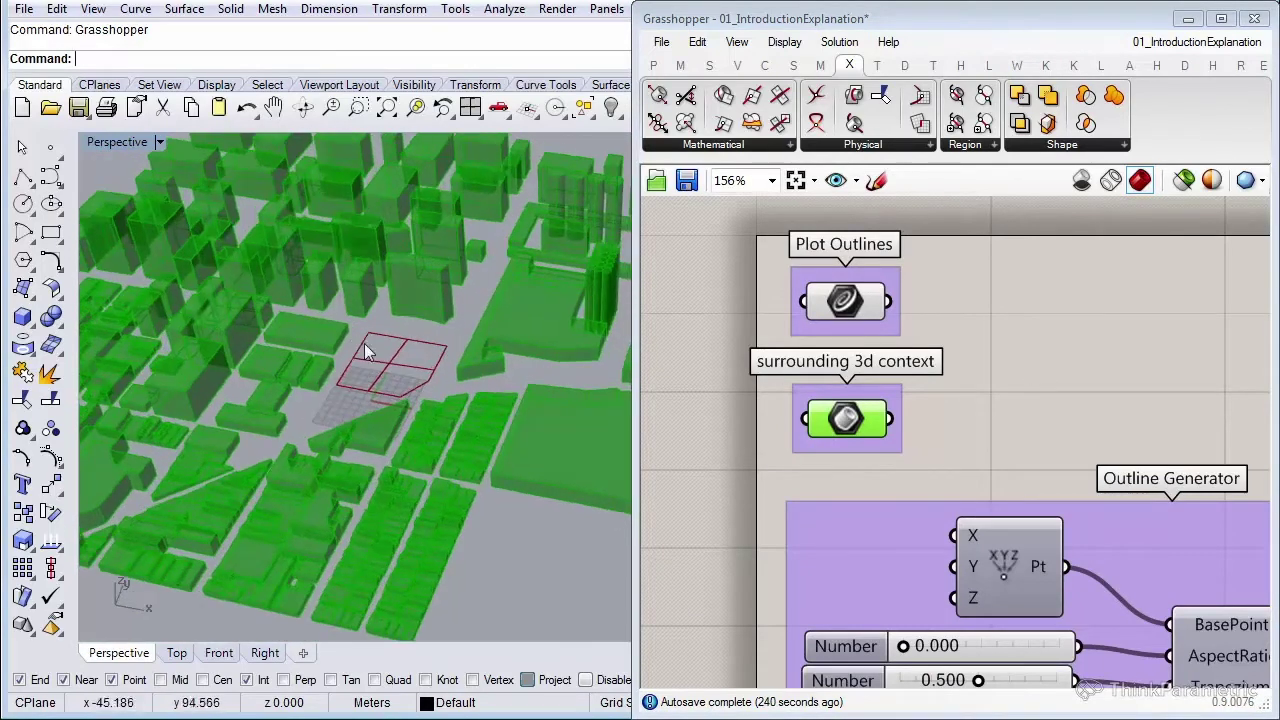
click(1080, 393)
Step: Zoom and orbit the Perspective view to inspect the context buildings
scroll(384, 440, down, 5)
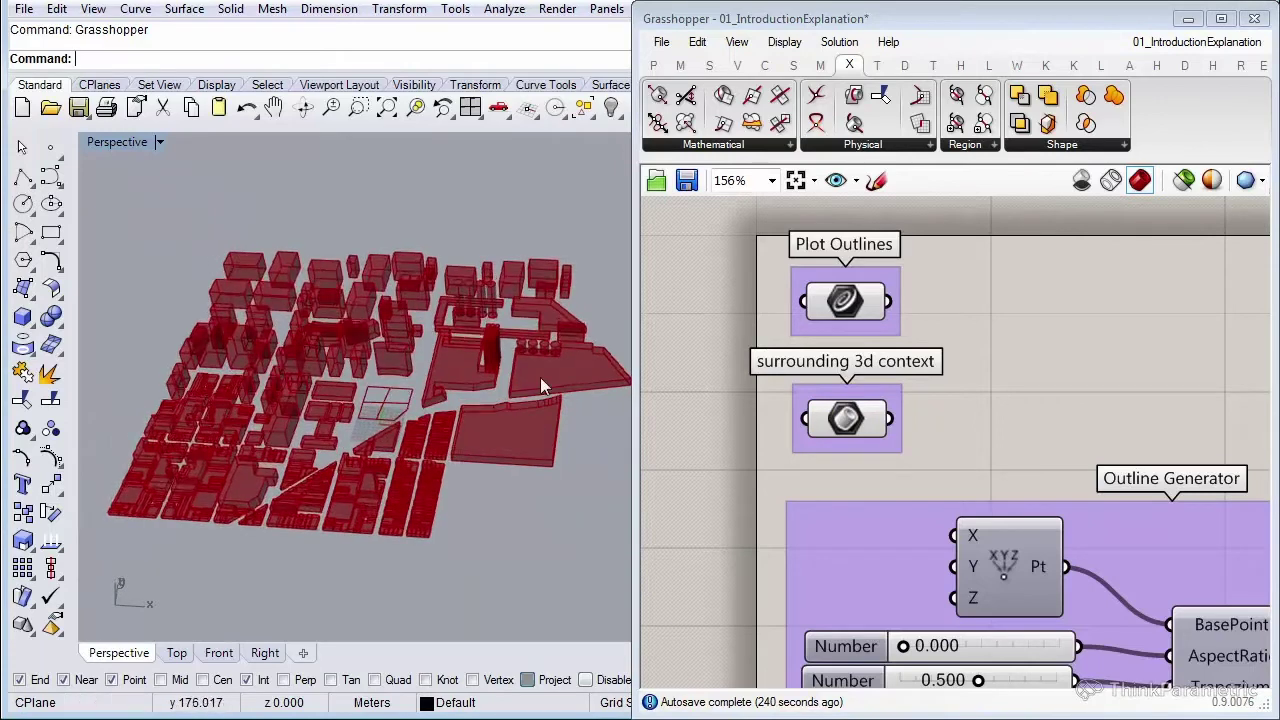
scroll(480, 420, up, 4)
scroll(501, 460, up, 3)
scroll(357, 430, down, 2)
mouse_move(357, 430)
right_down()
mouse_move(349, 442)
mouse_move(367, 443)
right_up()
scroll(367, 443, up, 2)
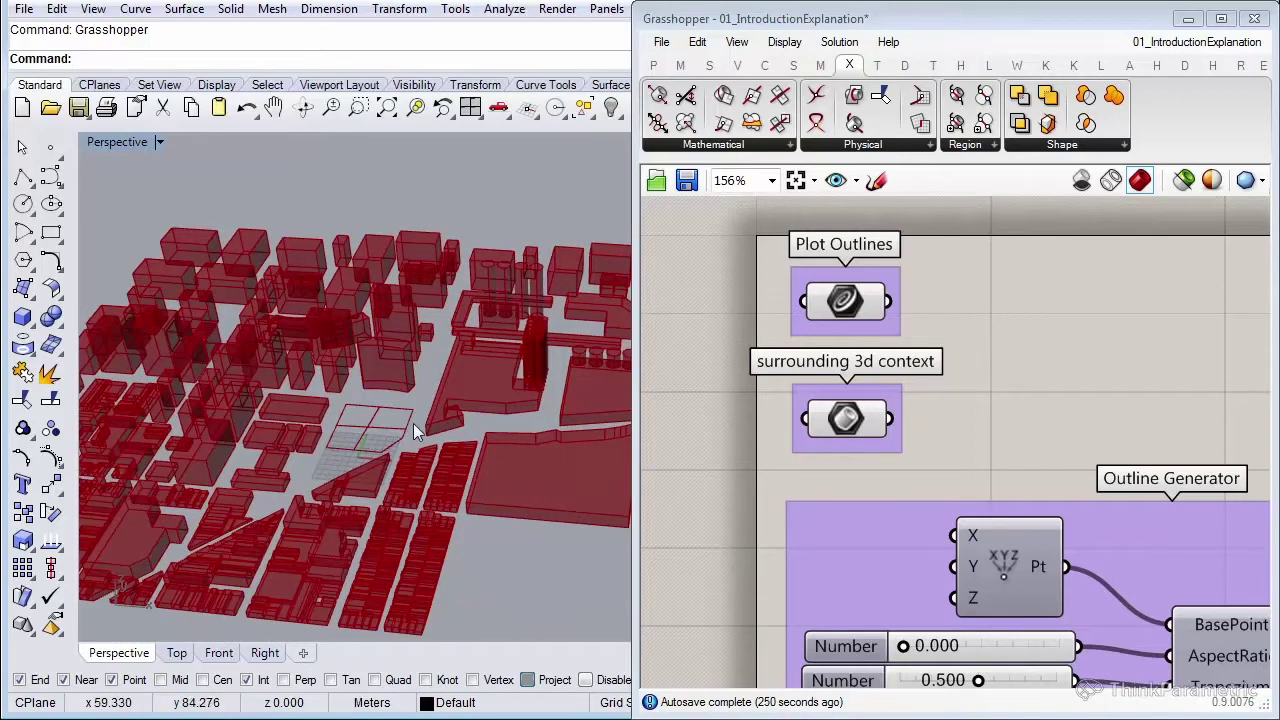
right_drag(413, 423, 380, 448)
Step: Align the relay after the Outline Generator's G output so its wire runs straight
scroll(930, 443, down, 2)
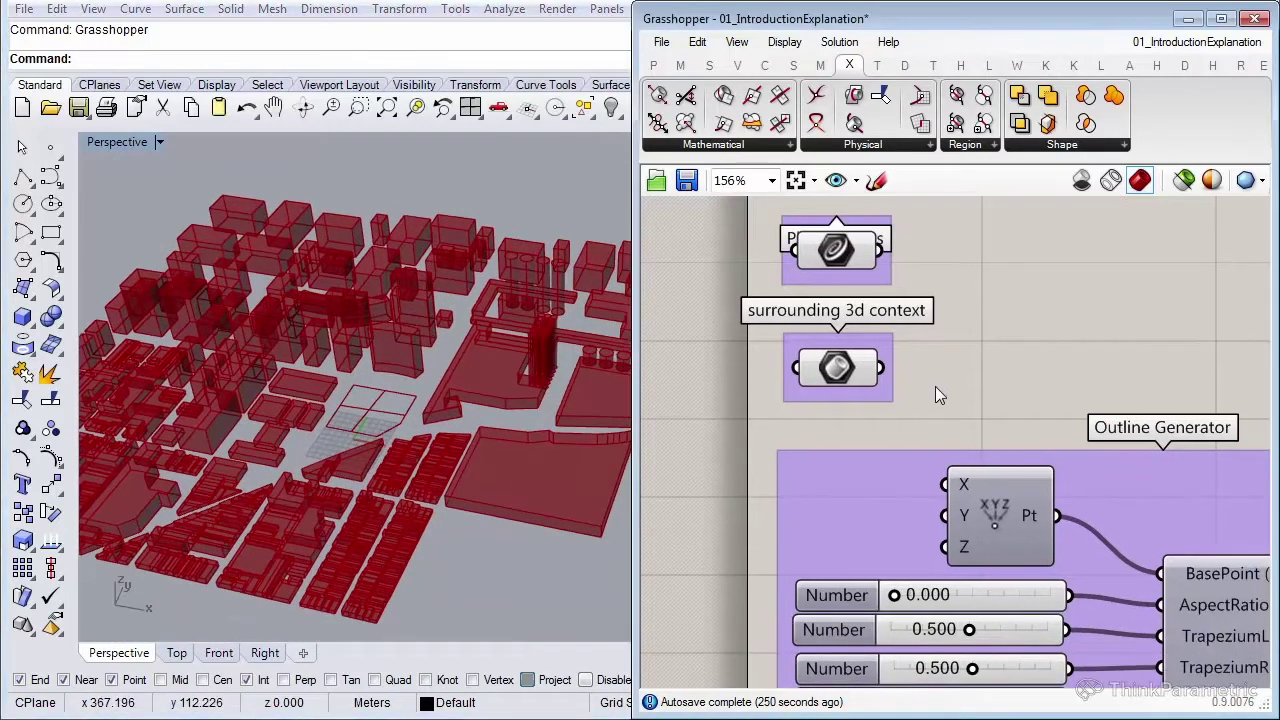
scroll(935, 386, down, 2)
scroll(1100, 558, down, 1)
scroll(1040, 515, down, 1)
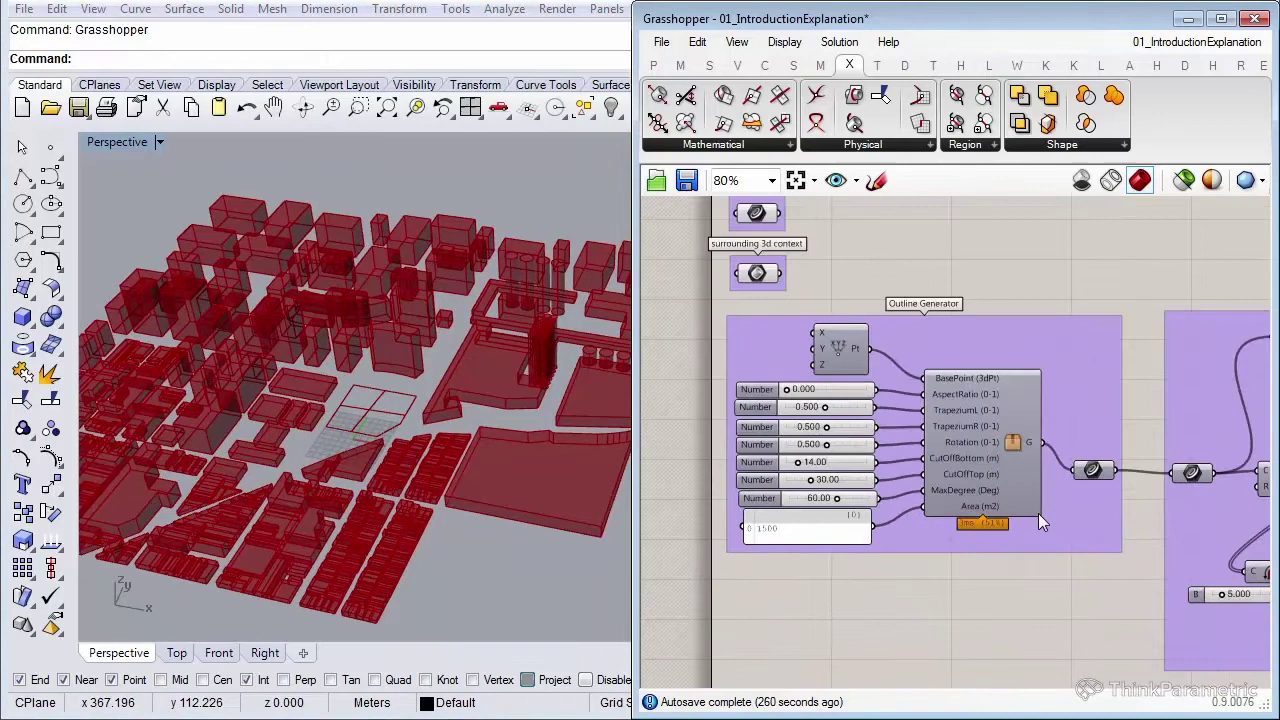
right_drag(1040, 542, 958, 510)
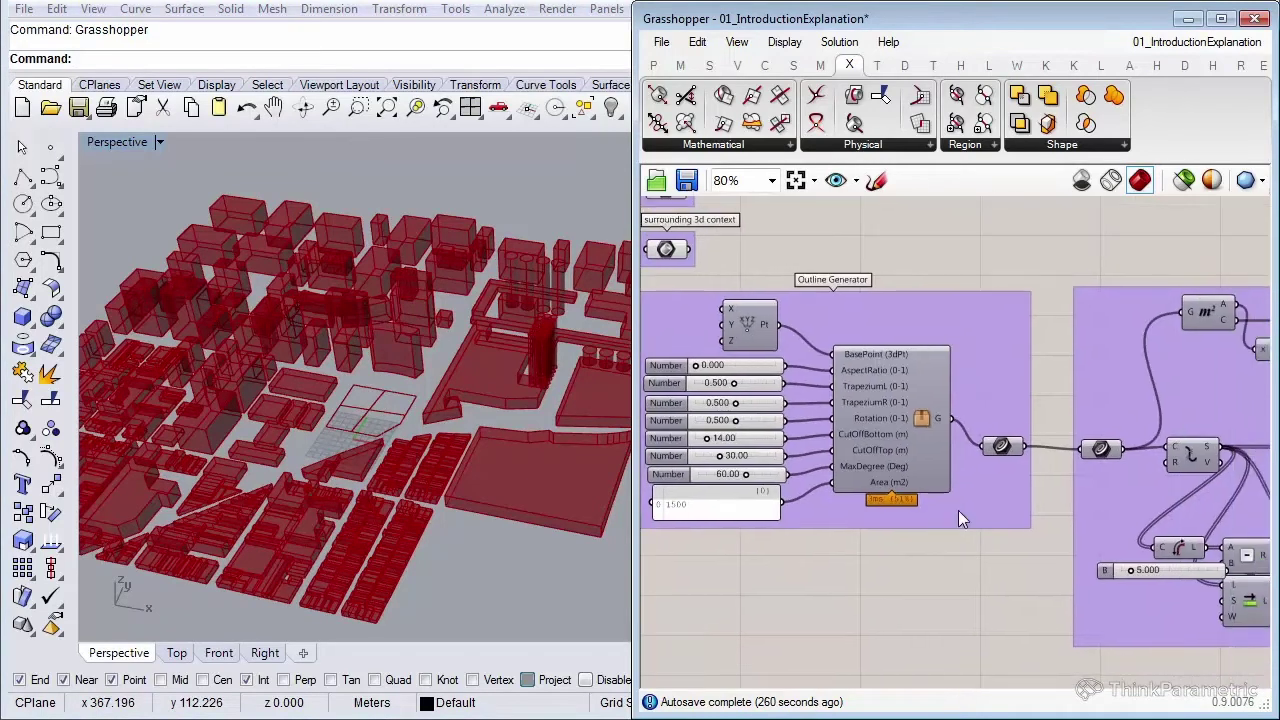
scroll(975, 443, up, 1)
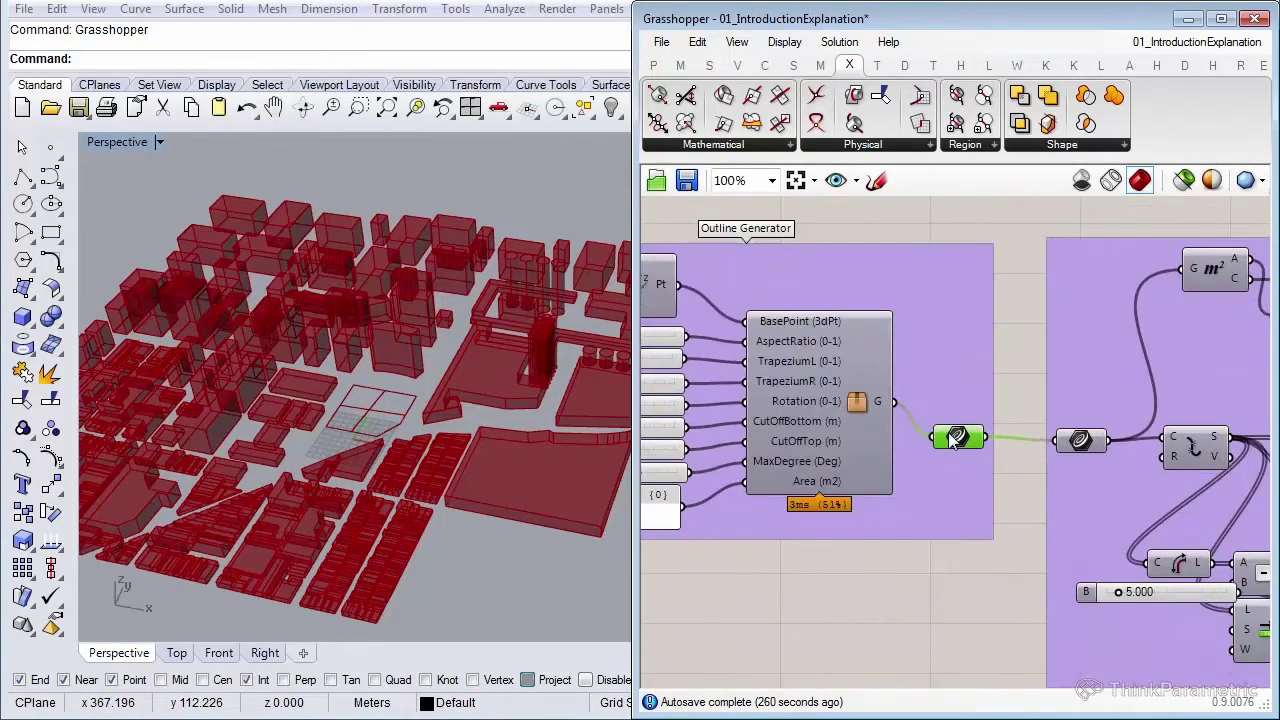
drag(957, 438, 953, 410)
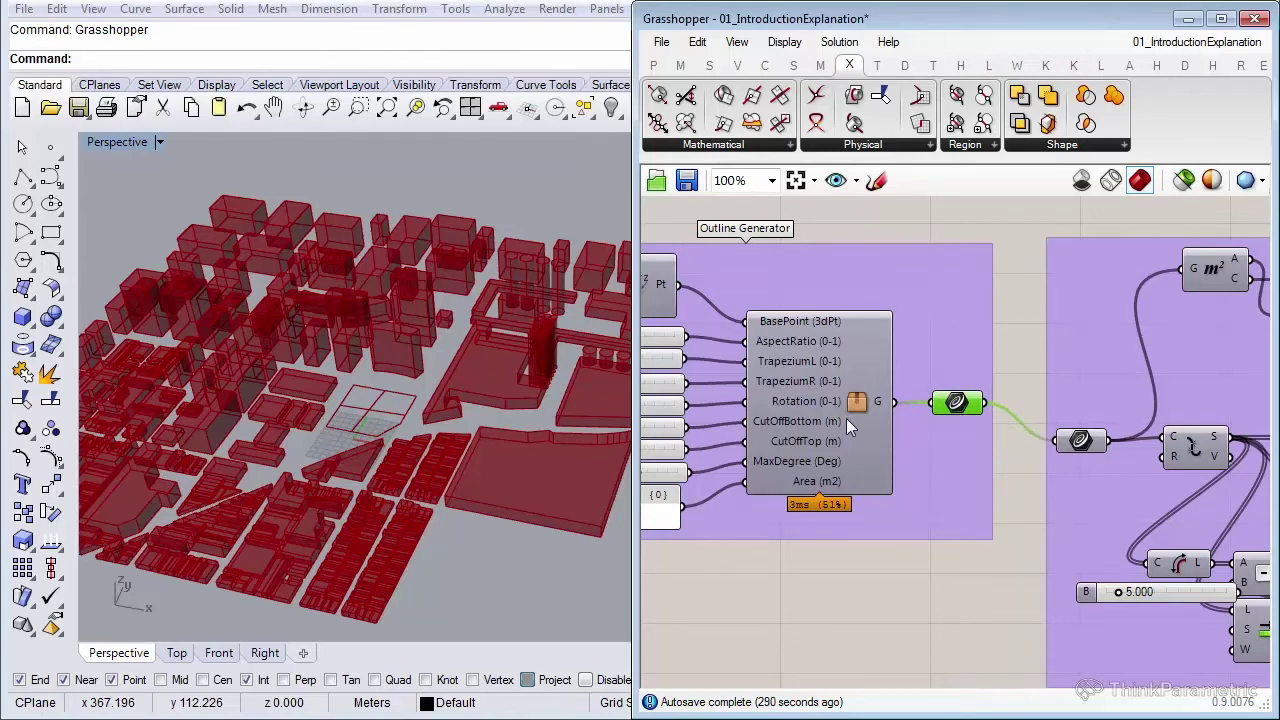
Step: Inspect the Range Finder group, then return to the Outline Generator group
scroll(845, 462, down, 2)
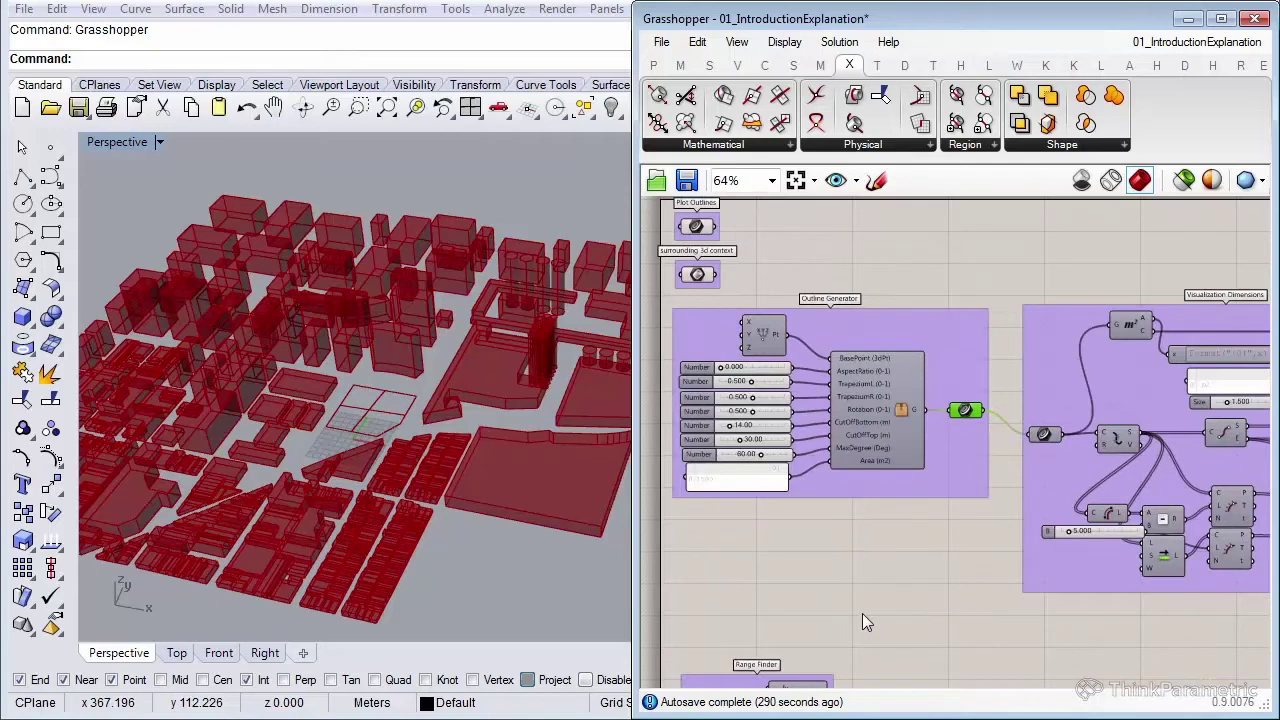
mouse_move(866, 613)
right_down()
mouse_move(908, 500)
mouse_move(959, 496)
right_up()
scroll(860, 550, up, 2)
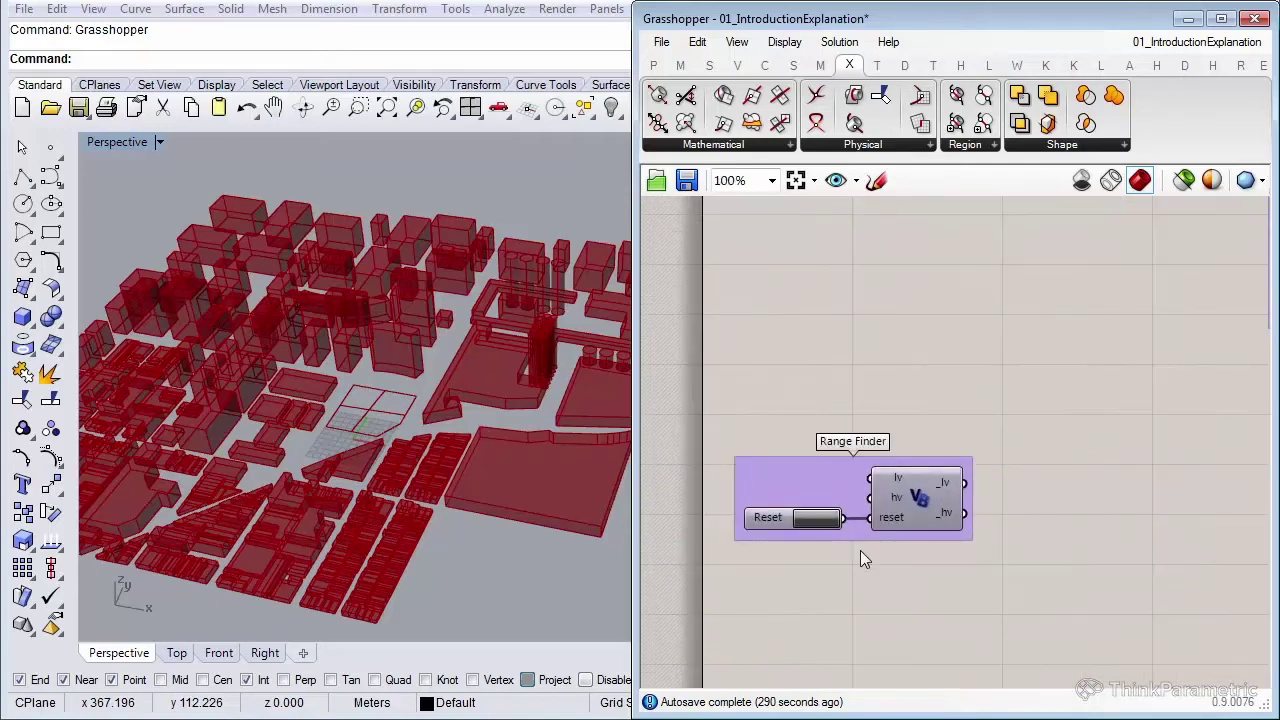
scroll(860, 551, up, 1)
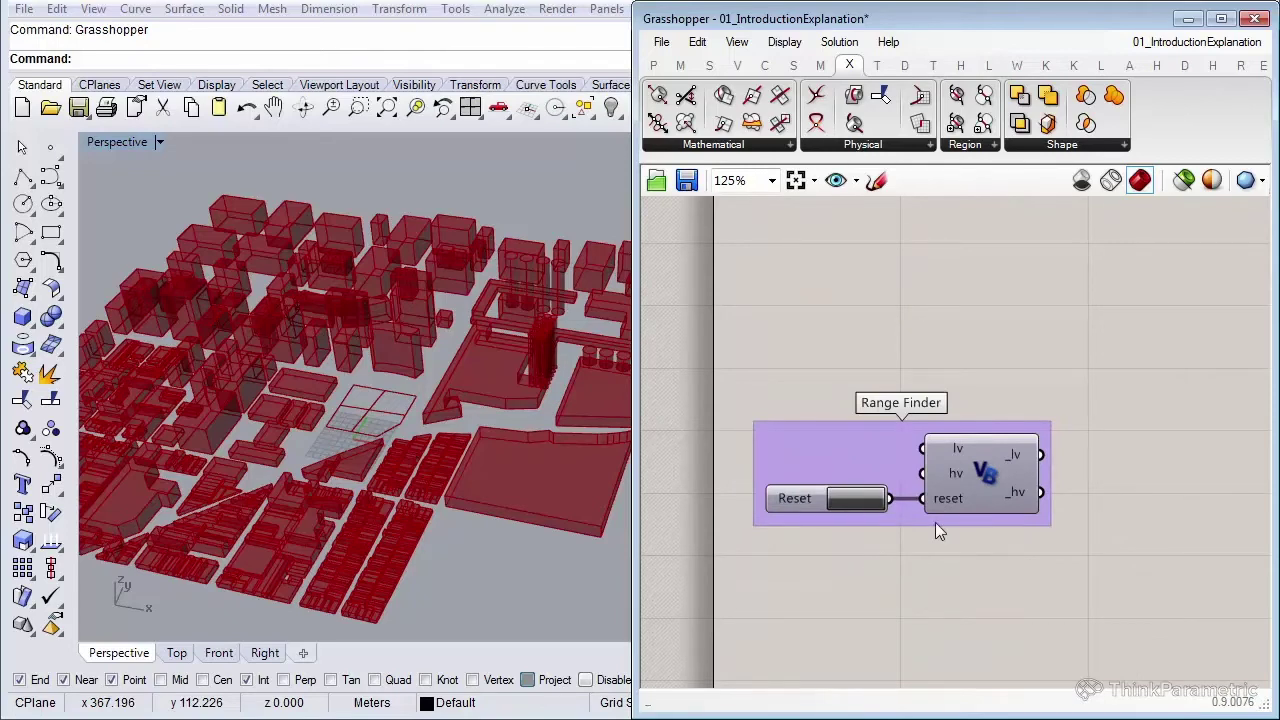
right_drag(1024, 379, 905, 509)
scroll(956, 445, down, 2)
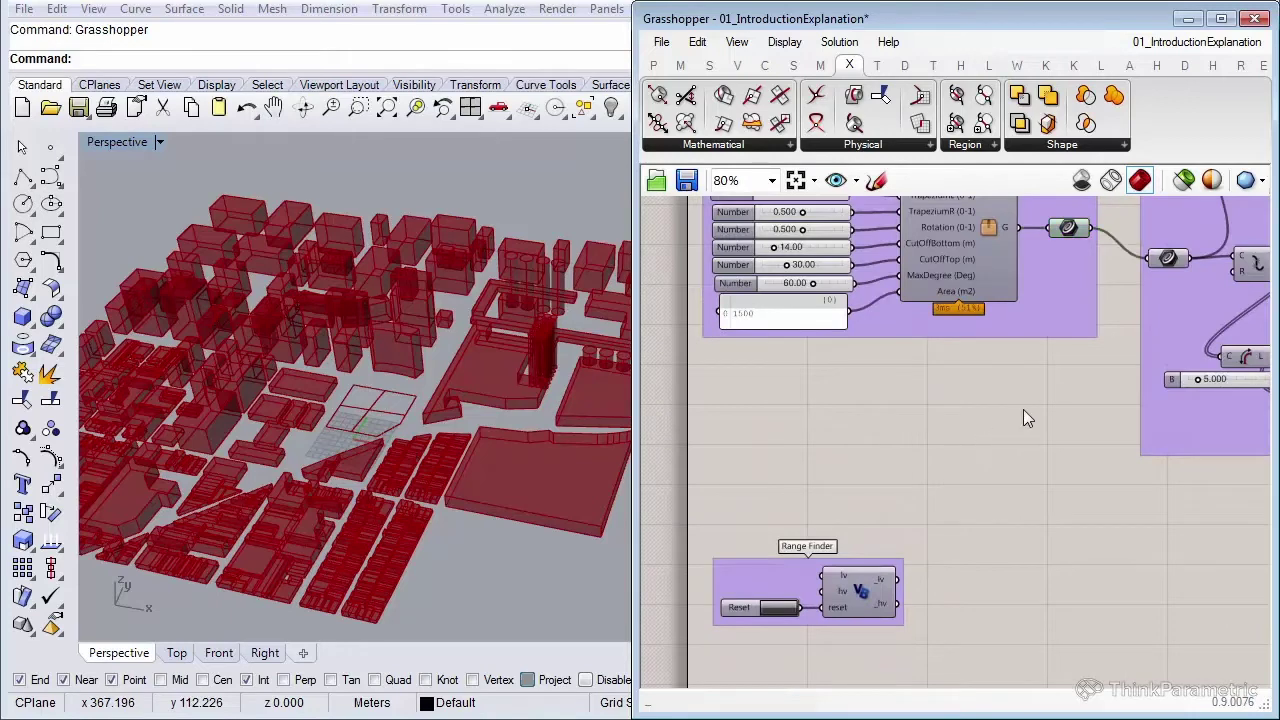
mouse_move(1023, 409)
right_down()
mouse_move(998, 350)
mouse_move(1000, 435)
right_up()
scroll(1007, 332, up, 1)
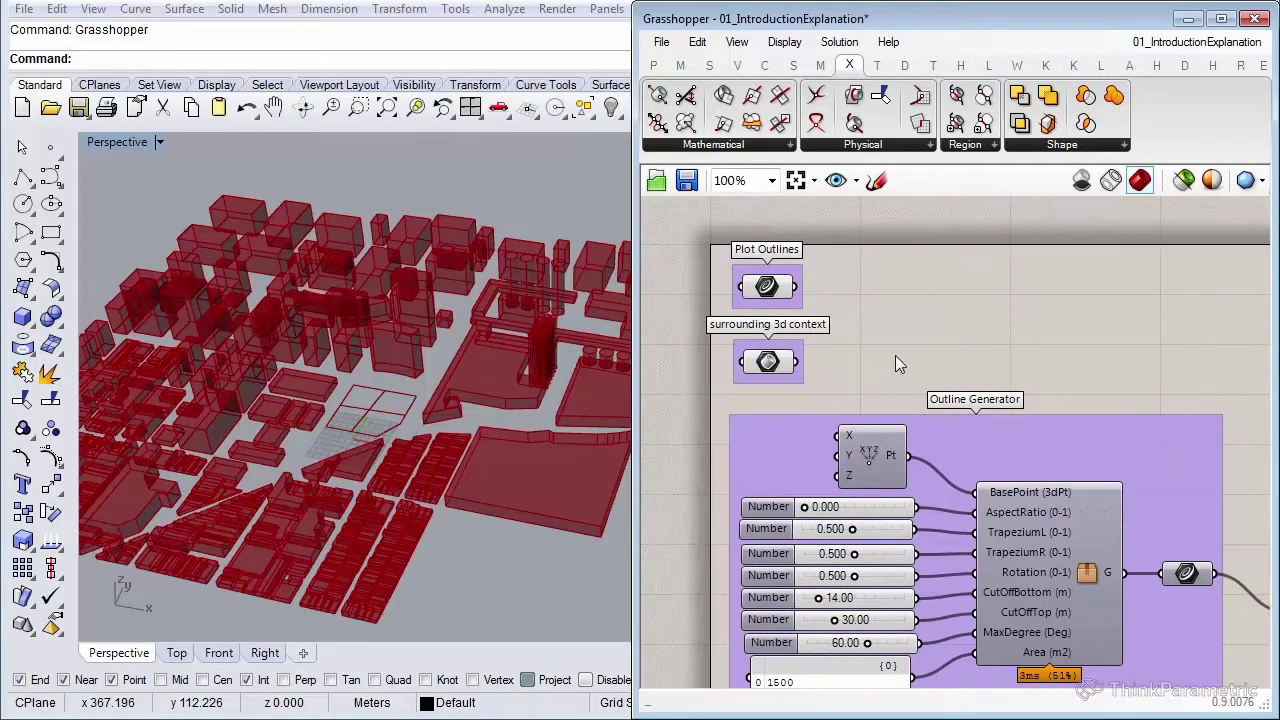
Step: Turn off preview for both the Plot Outlines and context components
drag(917, 398, 719, 263)
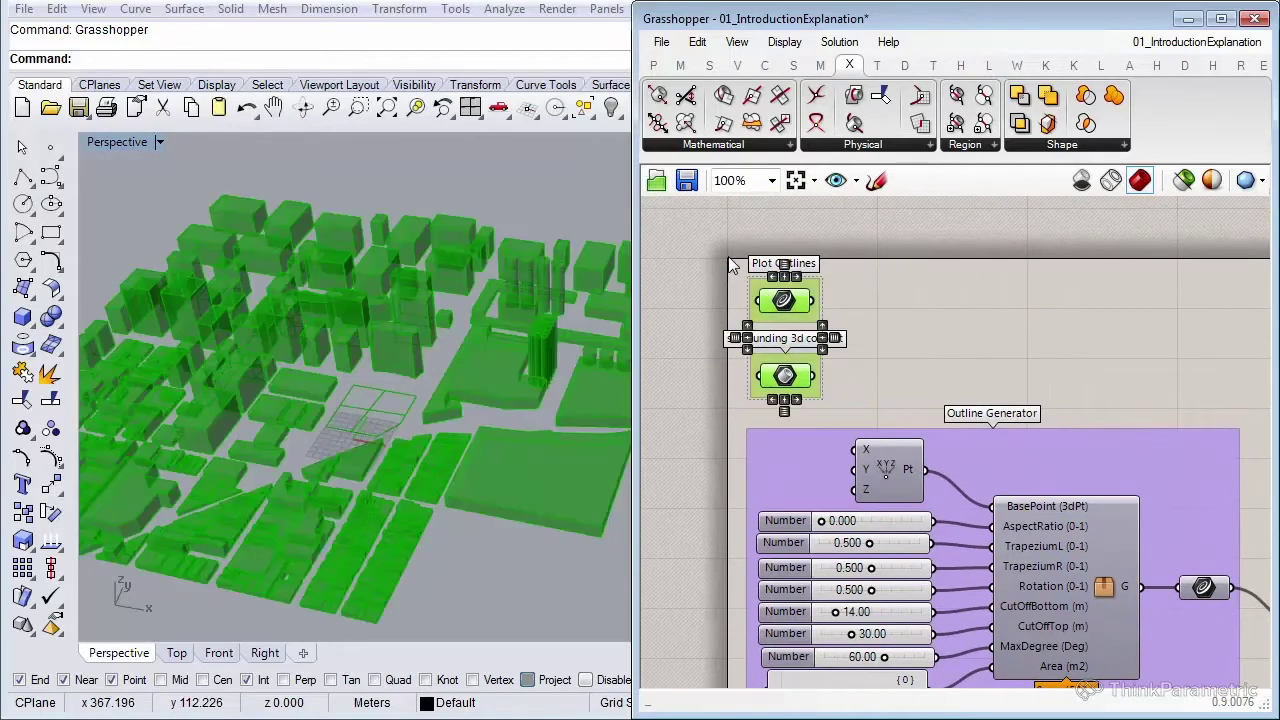
middle_click(747, 300)
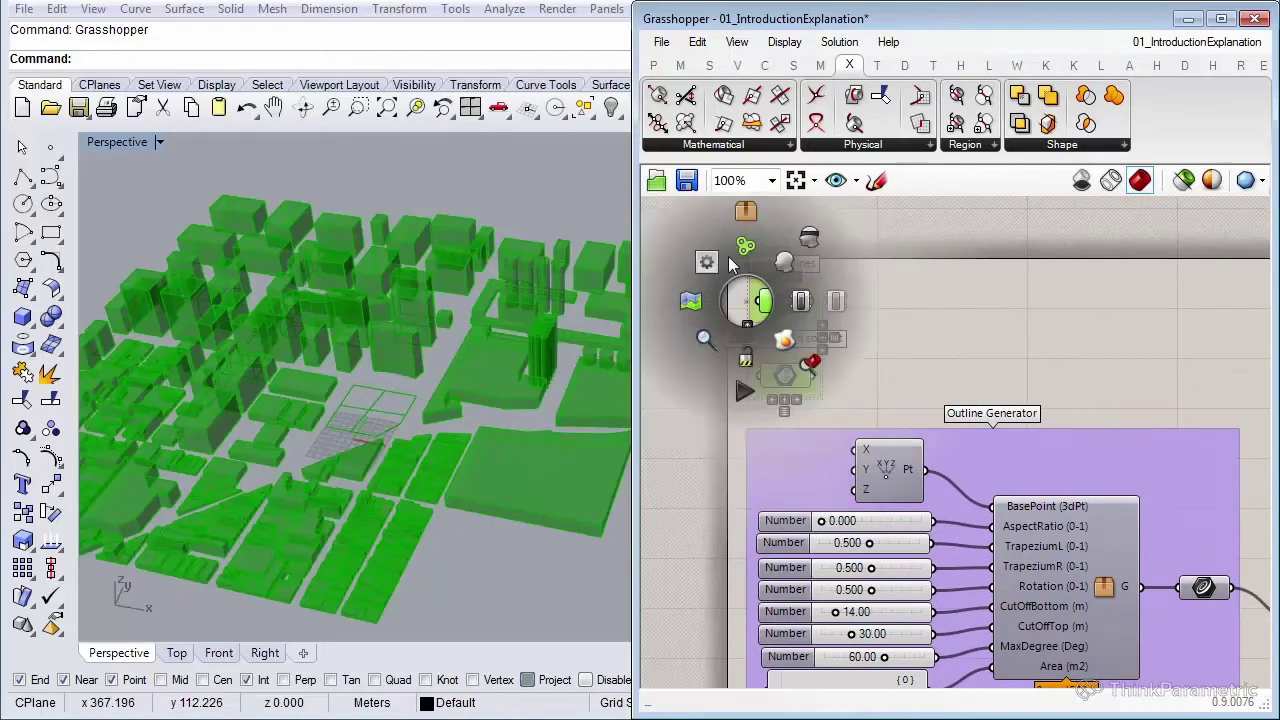
click(817, 242)
mouse_move(1207, 592)
right_down()
mouse_move(1078, 483)
mouse_move(1075, 497)
right_up()
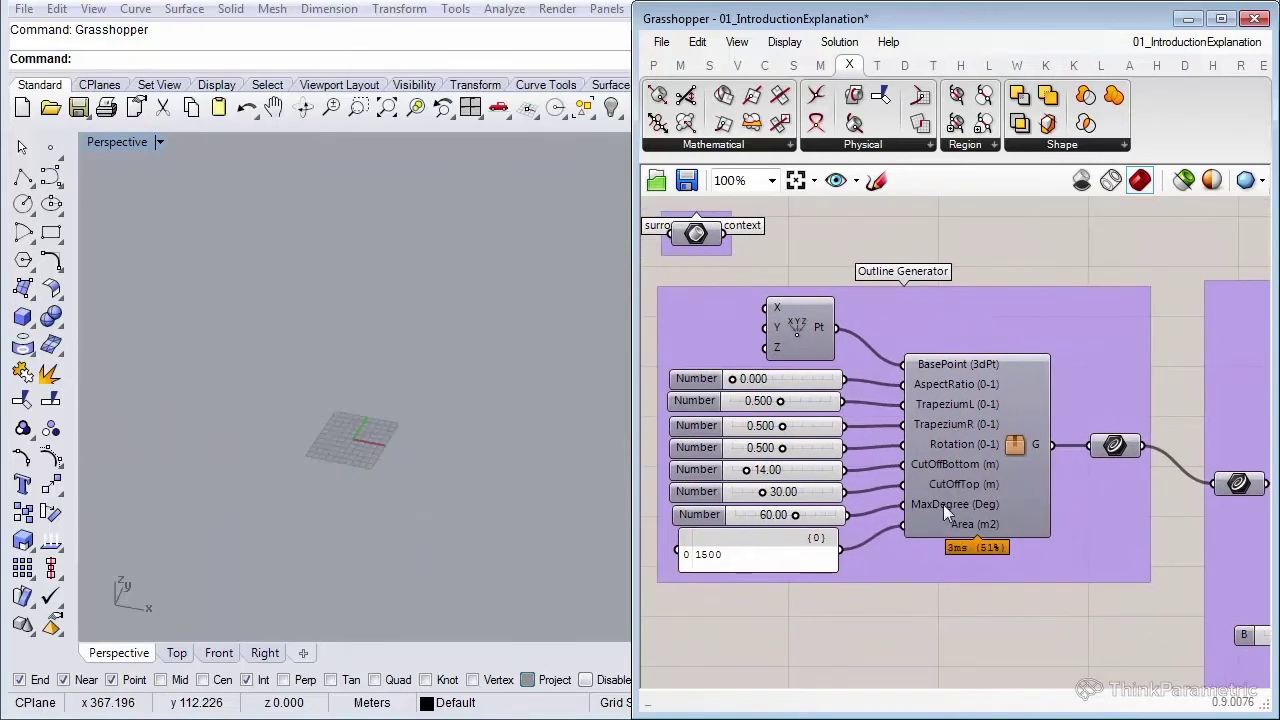
mouse_move(954, 464)
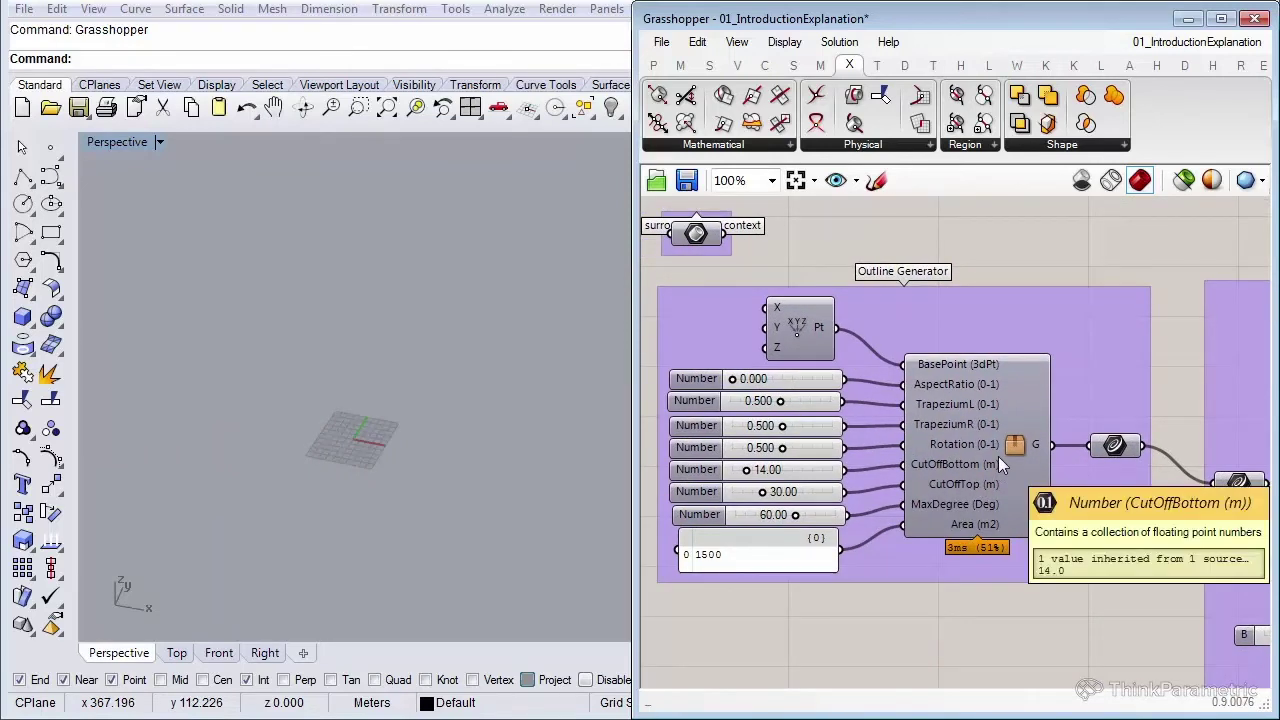
Step: Show the outline geometry in Rhino's Top view, framed around the whole rectangle
click(998, 458)
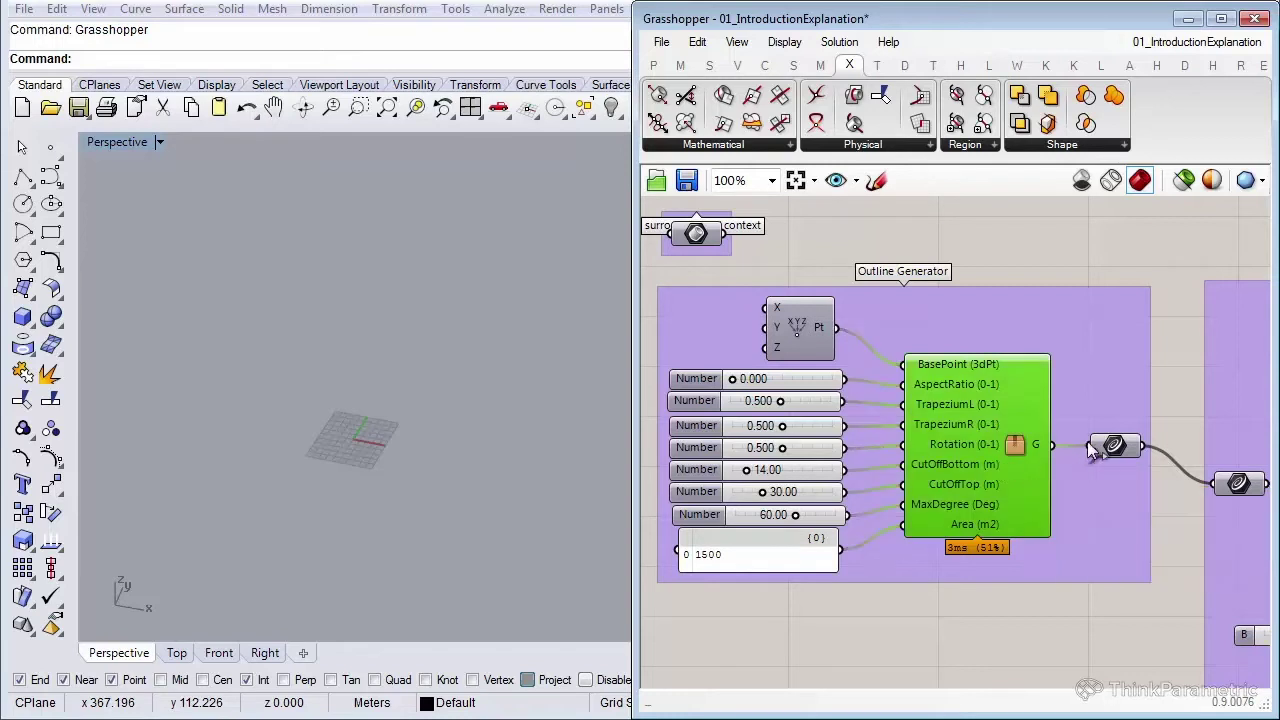
click(1111, 447)
middle_click(1113, 447)
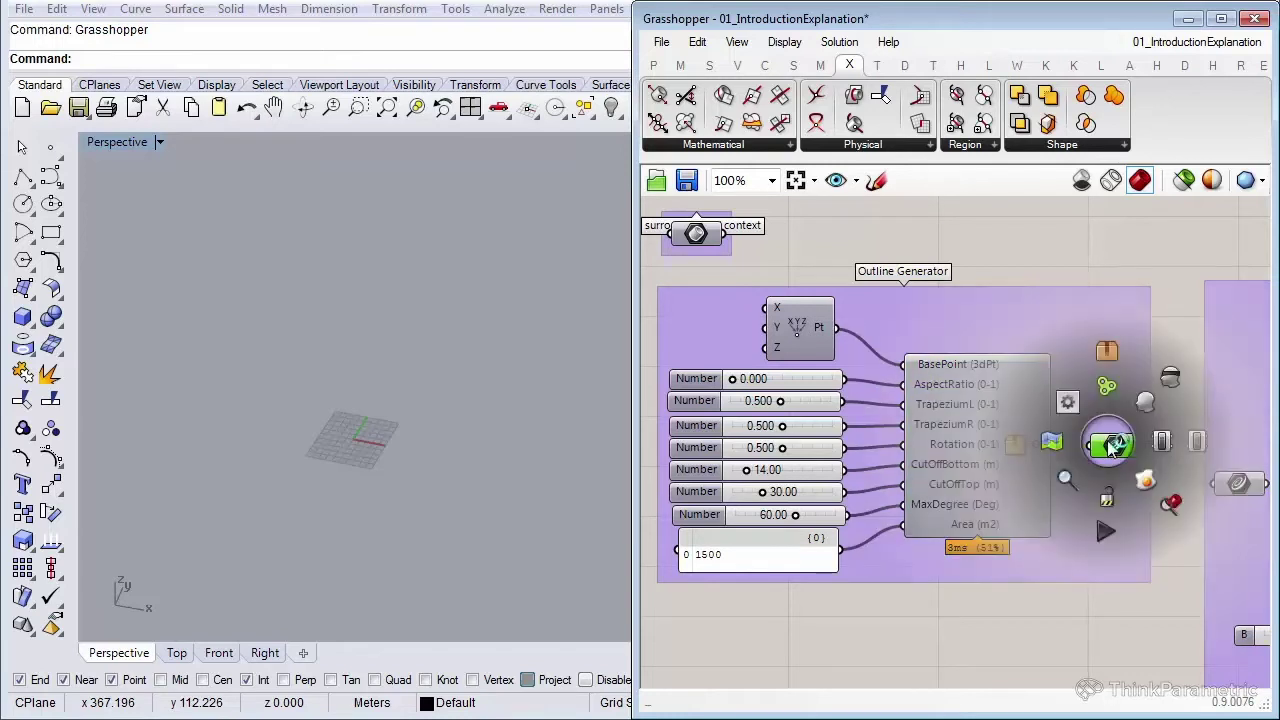
click(176, 652)
mouse_move(369, 403)
right_down()
mouse_move(276, 455)
mouse_move(357, 414)
mouse_move(339, 447)
right_up()
scroll(276, 455, down, 2)
scroll(314, 480, down, 1)
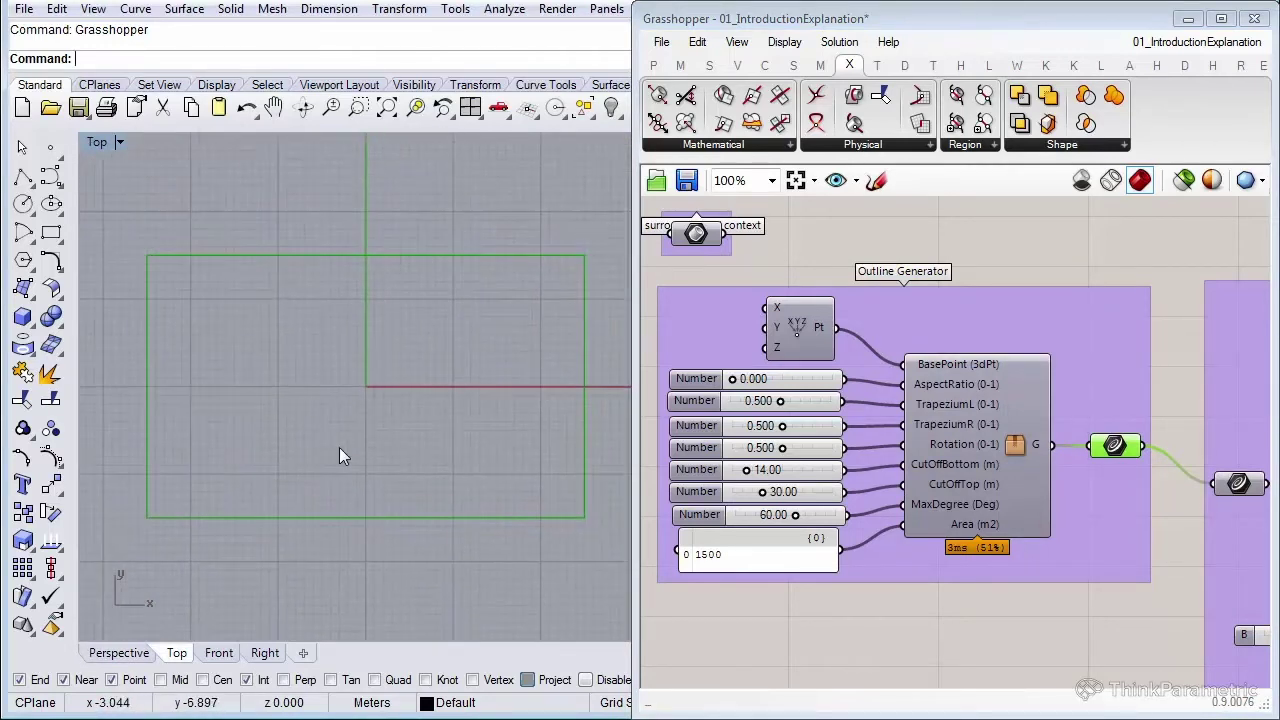
Step: Bring the Visualization Dimensions group into view and shift it right
click(958, 635)
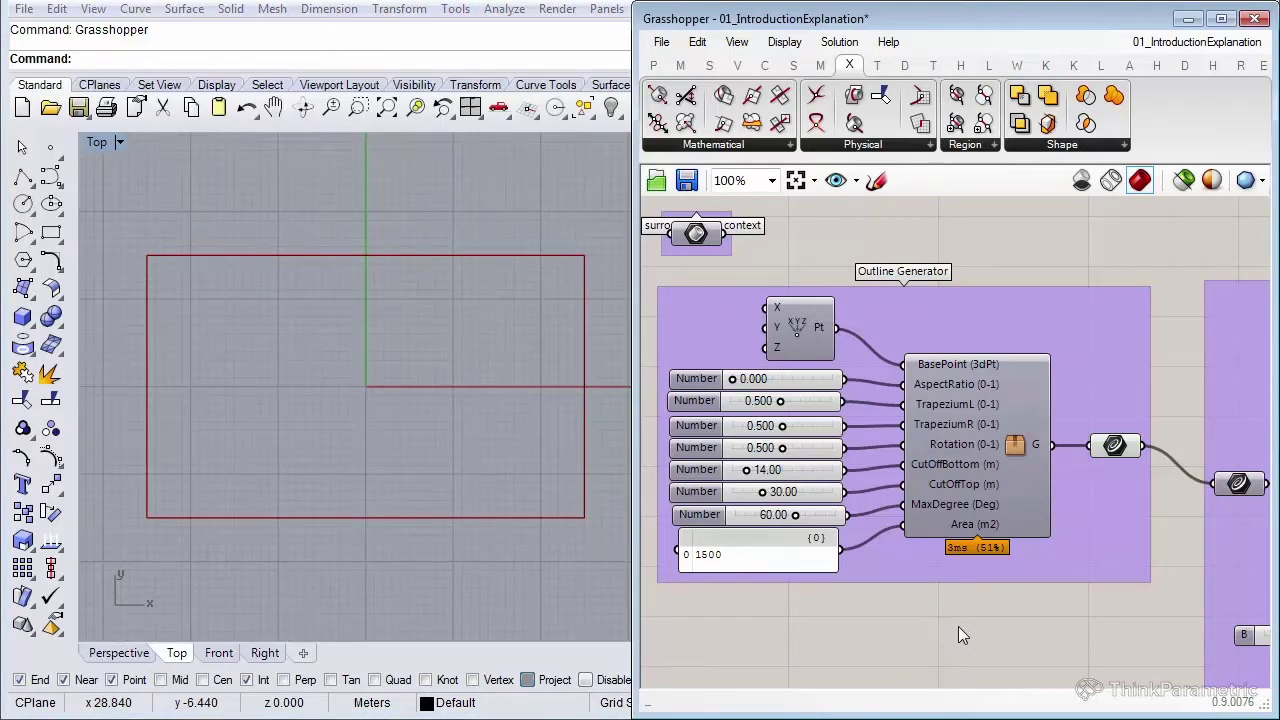
scroll(1085, 454, down, 2)
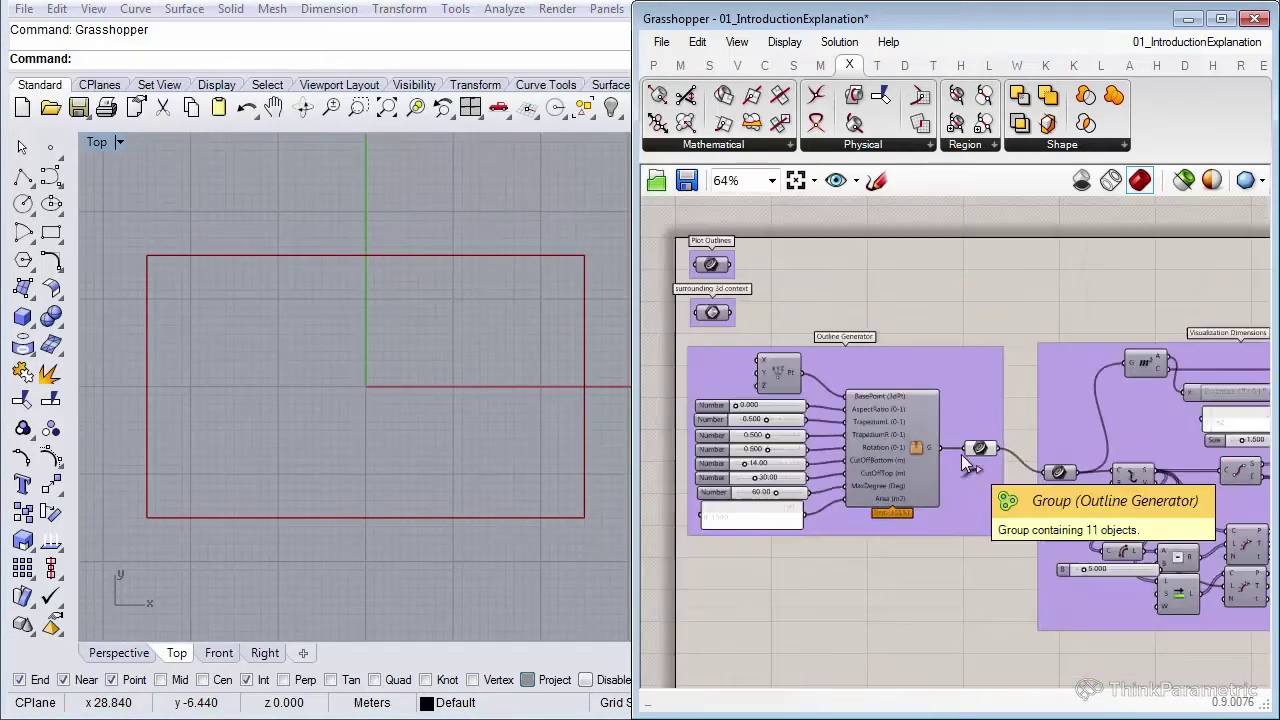
right_drag(1180, 494, 1010, 488)
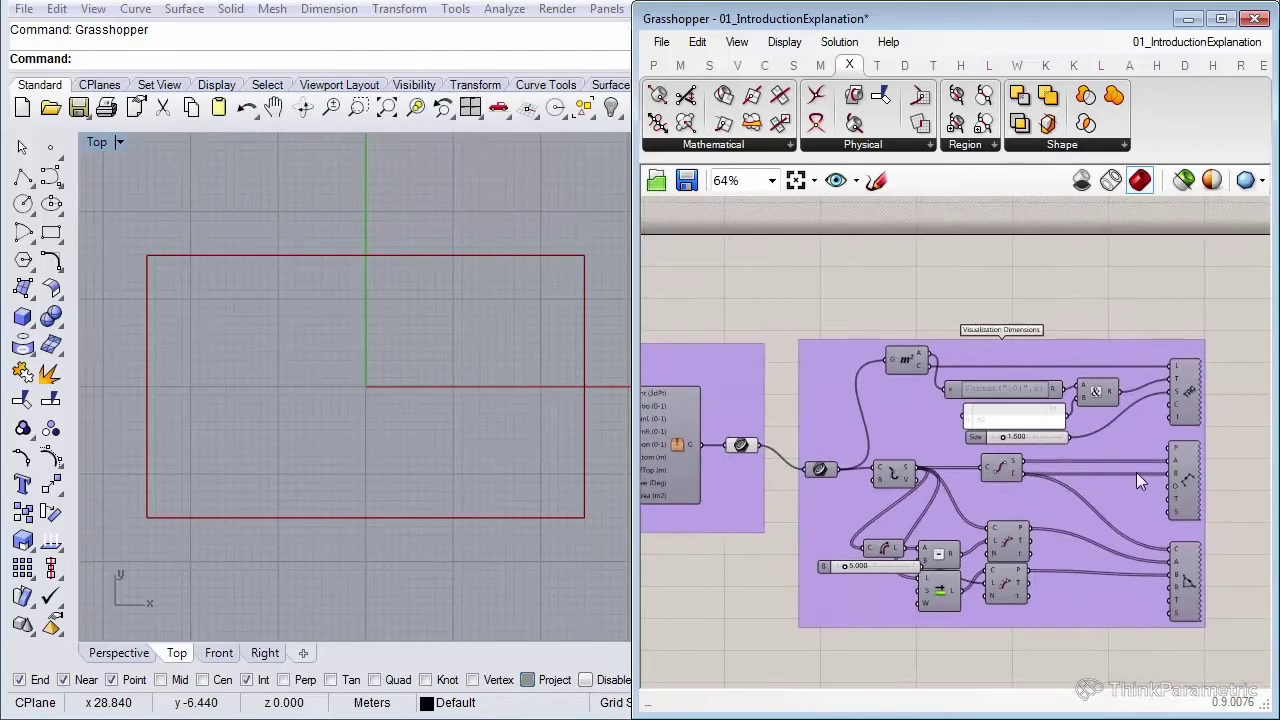
scroll(1183, 484, up, 2)
right_drag(1183, 484, 1170, 434)
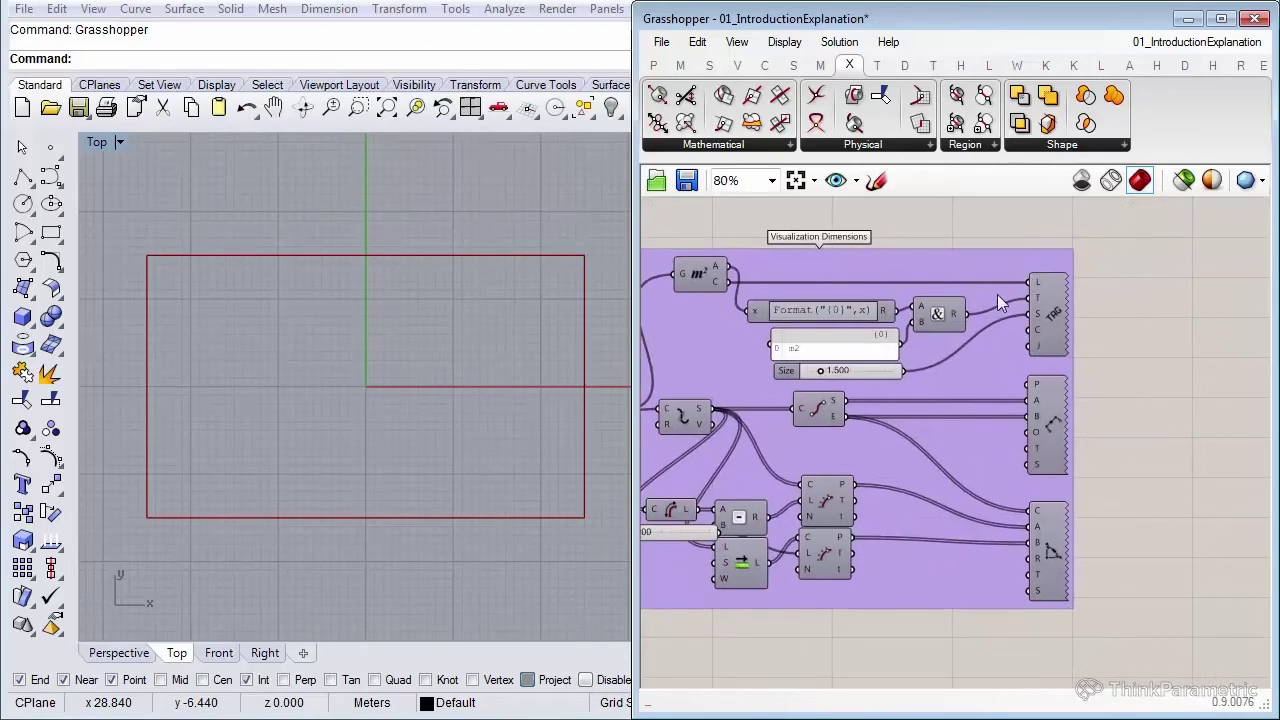
drag(935, 258, 1058, 254)
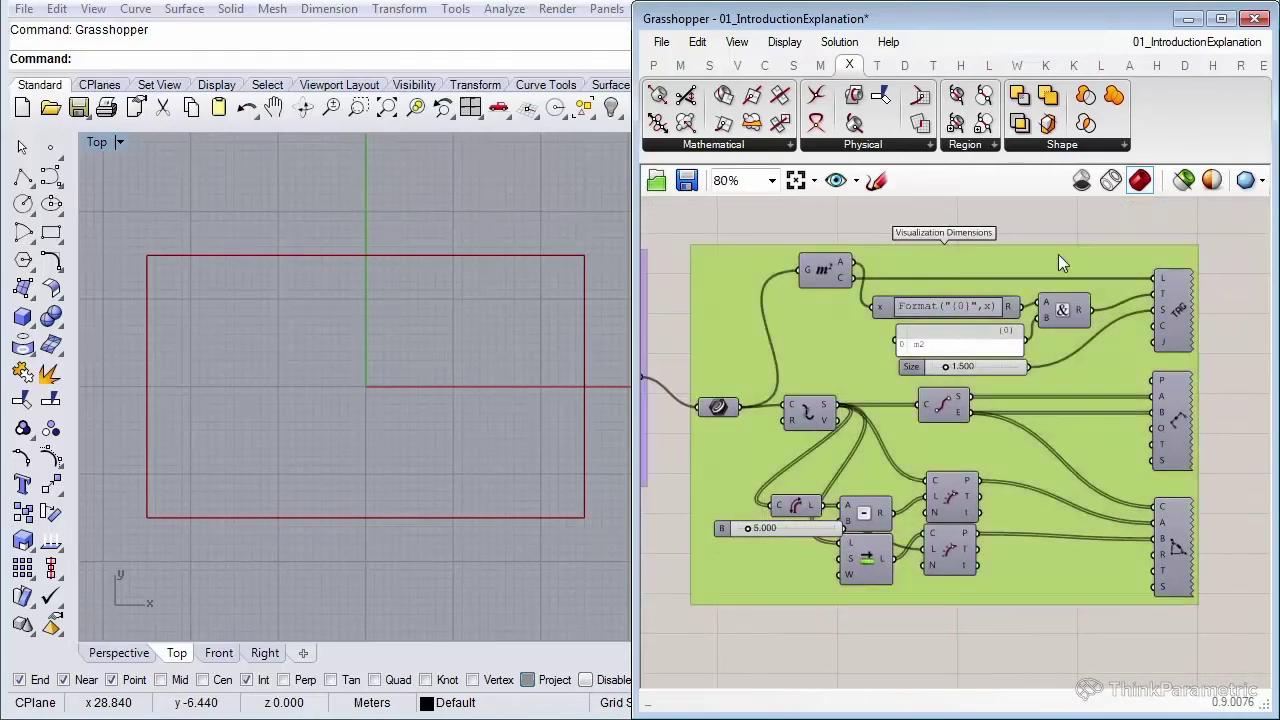
right_drag(1093, 258, 1069, 252)
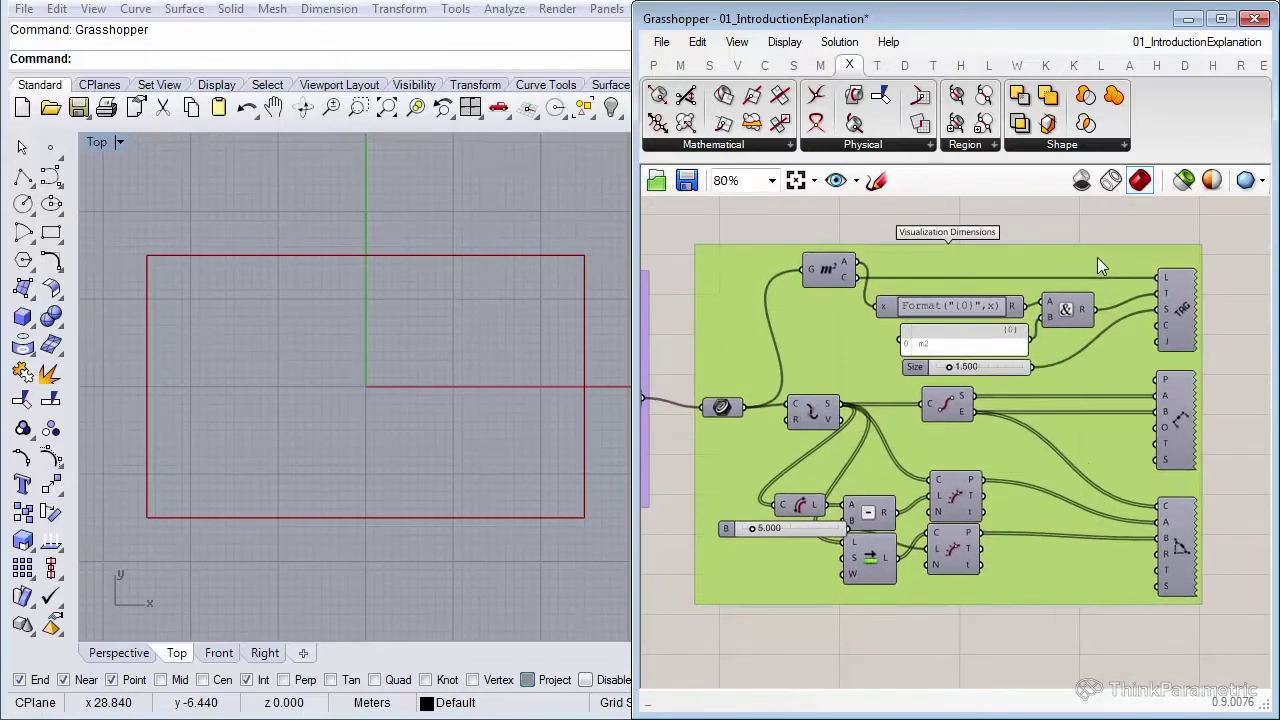
right_drag(1166, 316, 1096, 314)
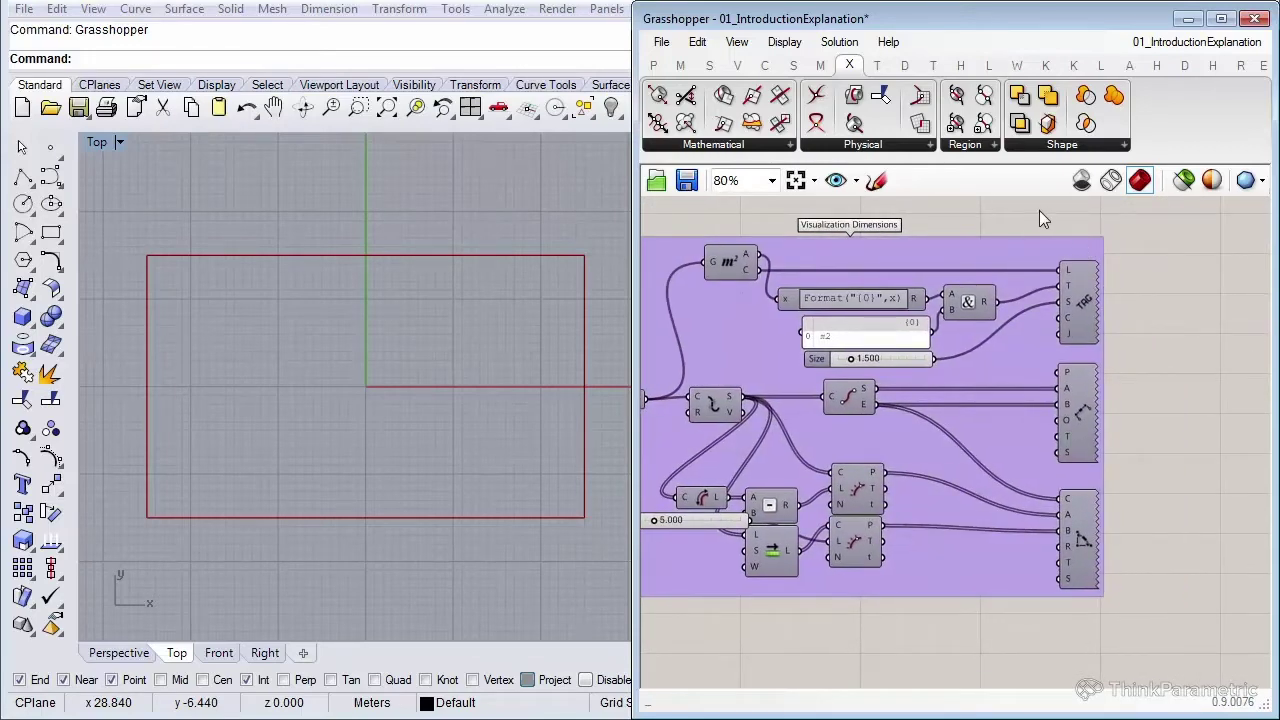
Step: Preview the three dimension outputs, showing 50 × 30 lengths and 1500 m2 area
drag(1039, 210, 1153, 598)
key(space)
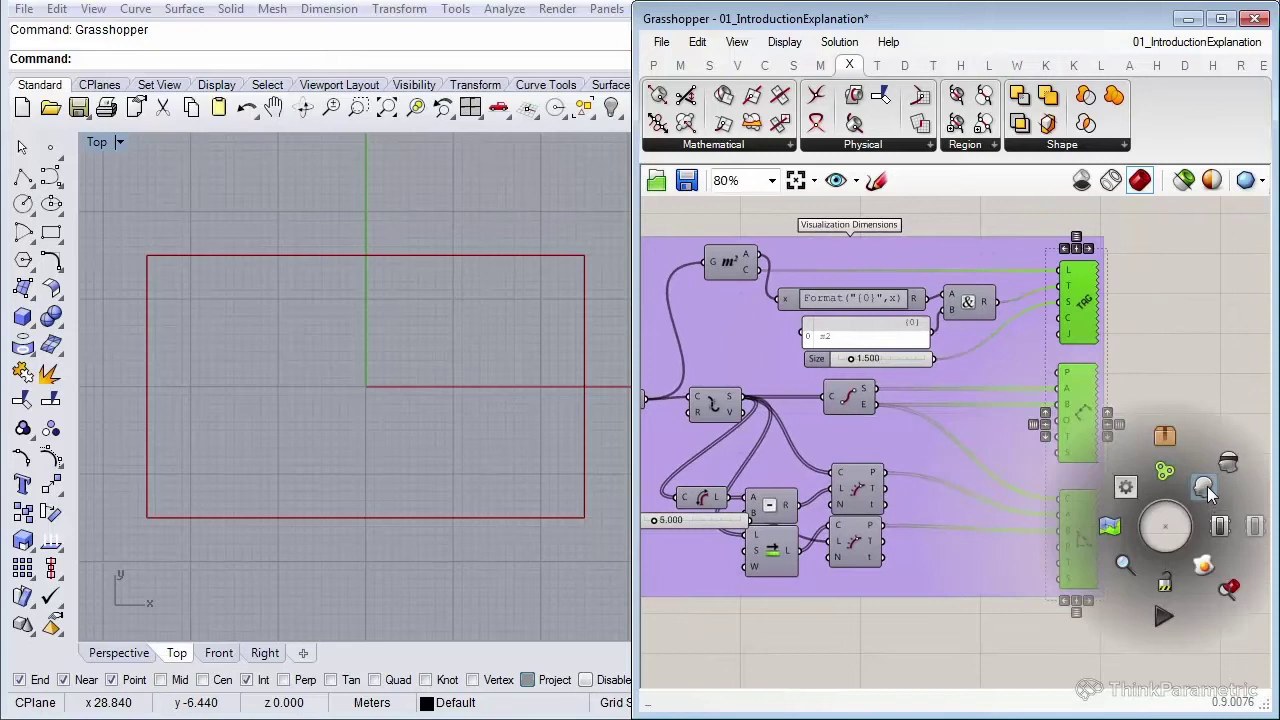
click(1207, 486)
click(1210, 399)
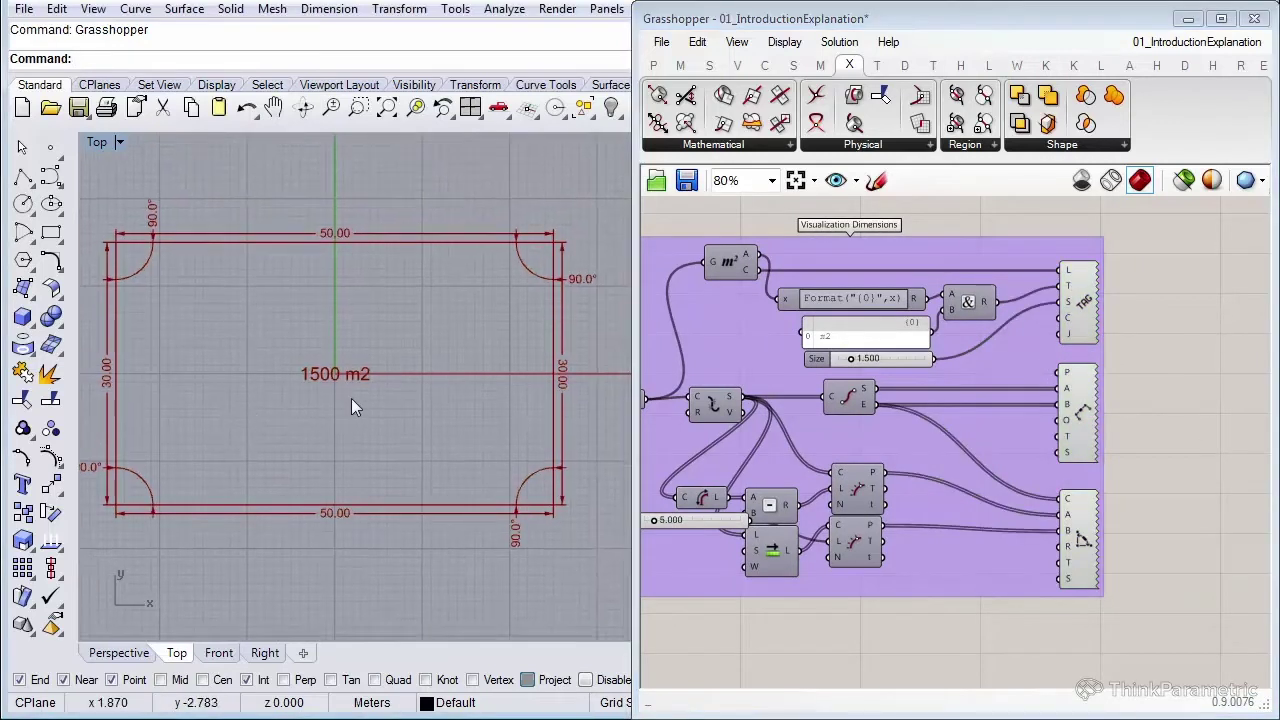
right_drag(345, 386, 355, 386)
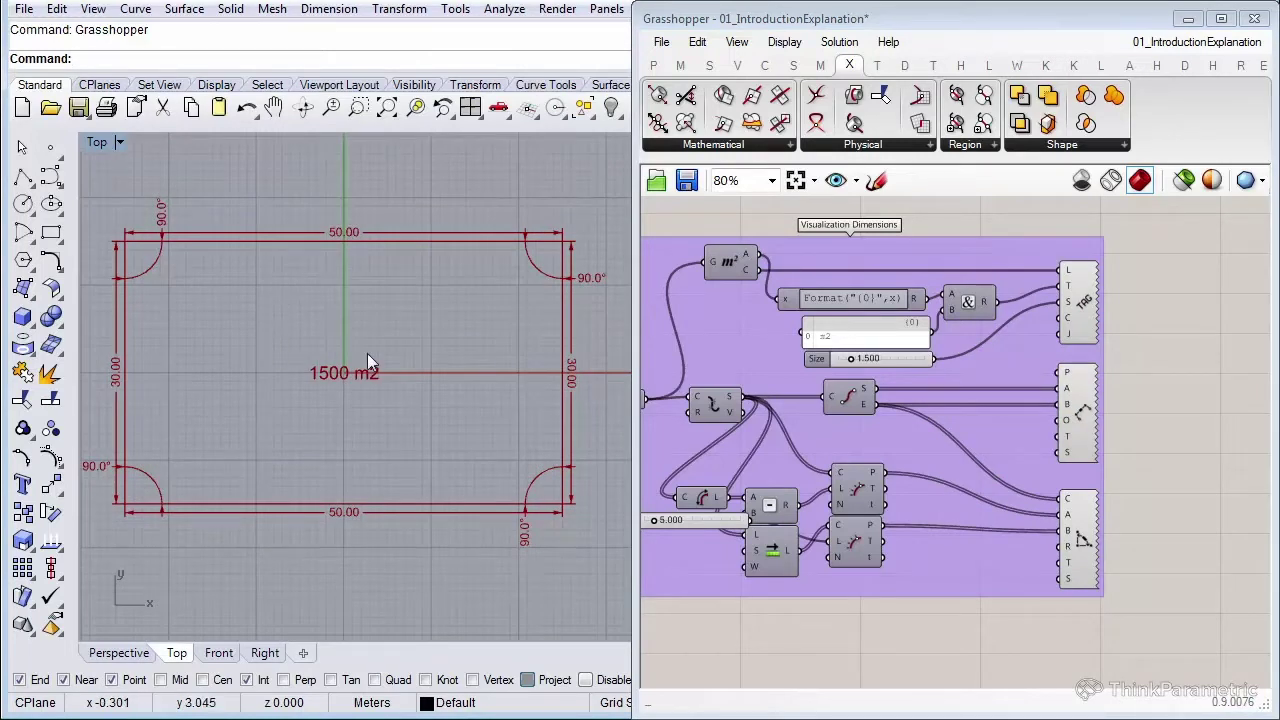
Step: Turn off preview of the angle dimension component to hide the corner arcs
click(1088, 541)
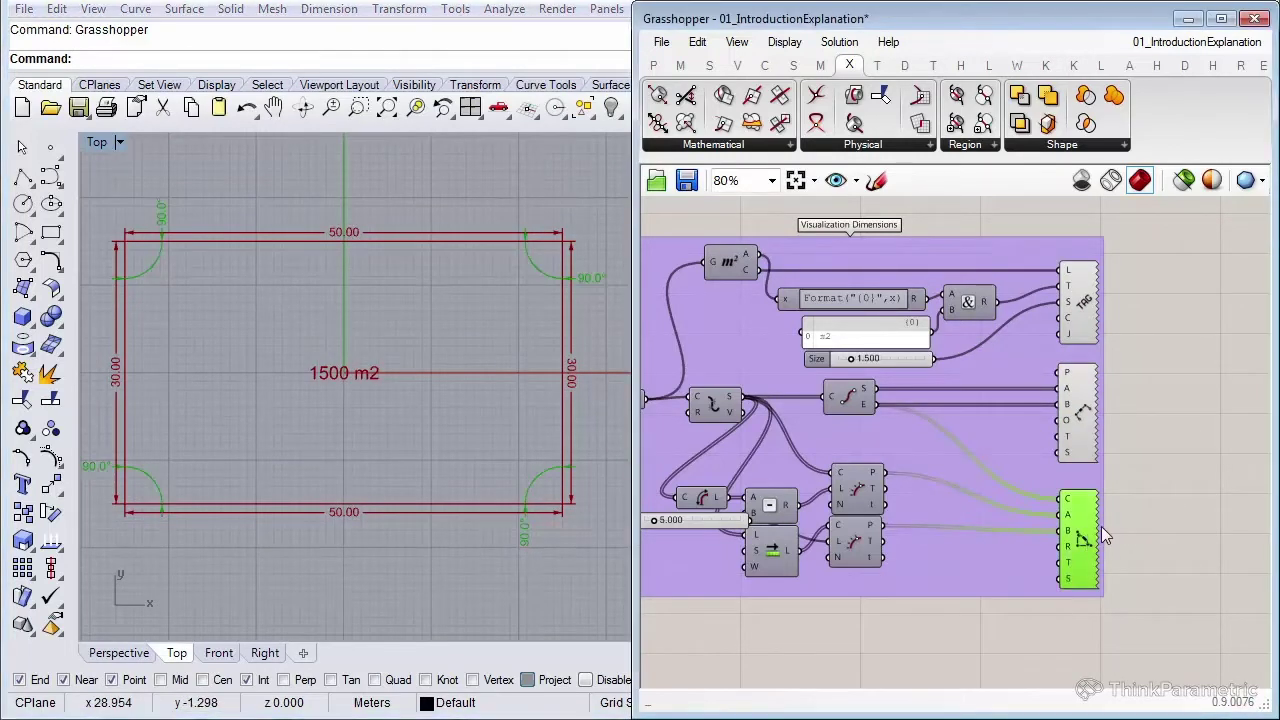
middle_click(1101, 525)
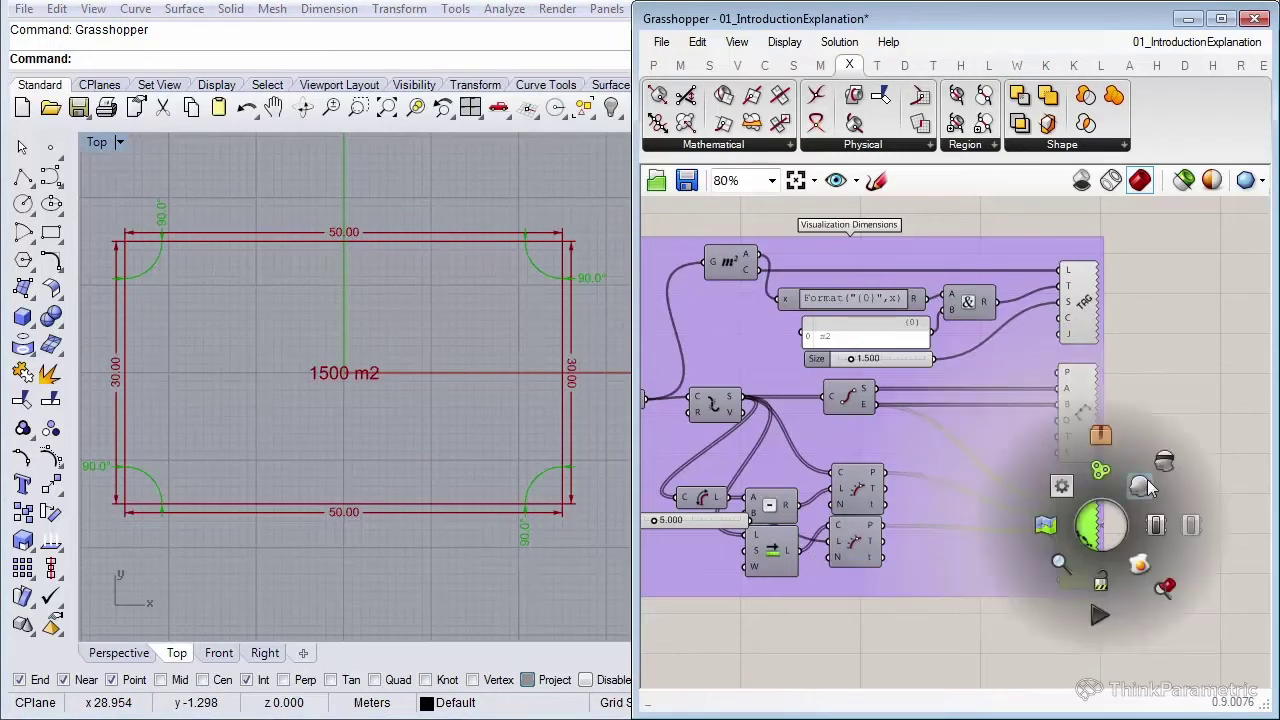
click(1176, 459)
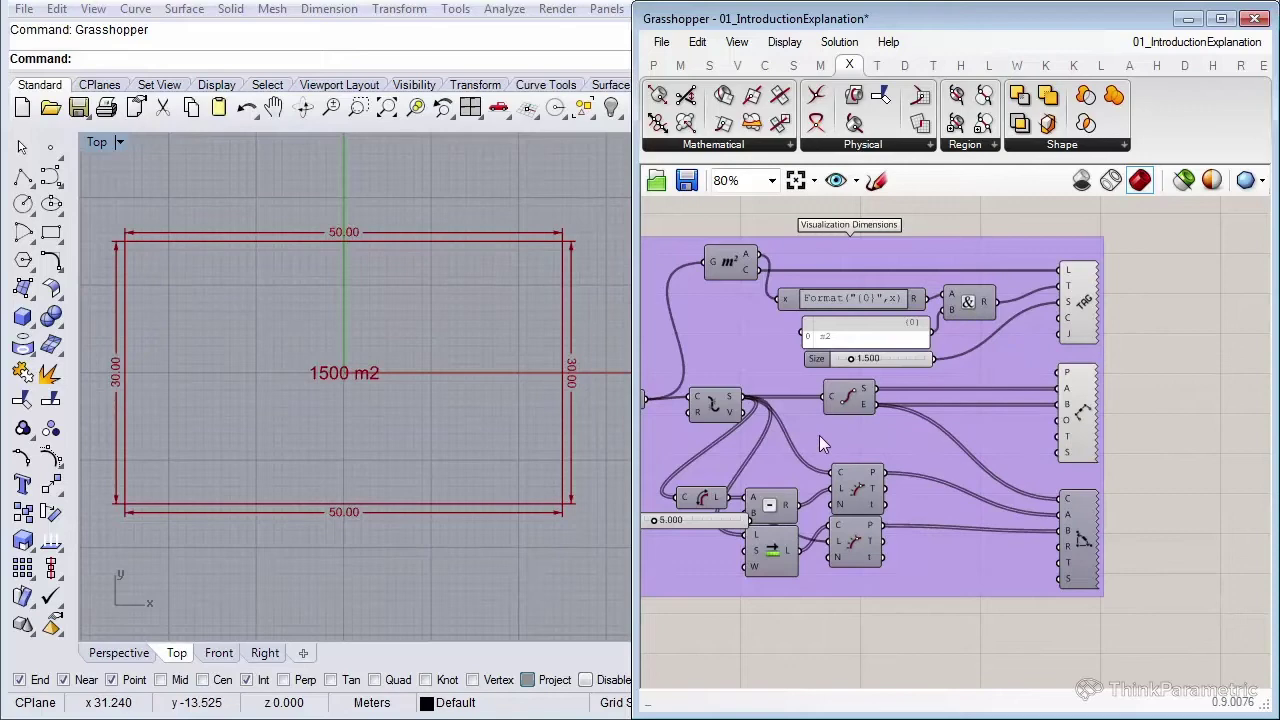
Step: Return to the Outline Generator inputs and nudge the XYZ point component right
right_drag(819, 435, 828, 457)
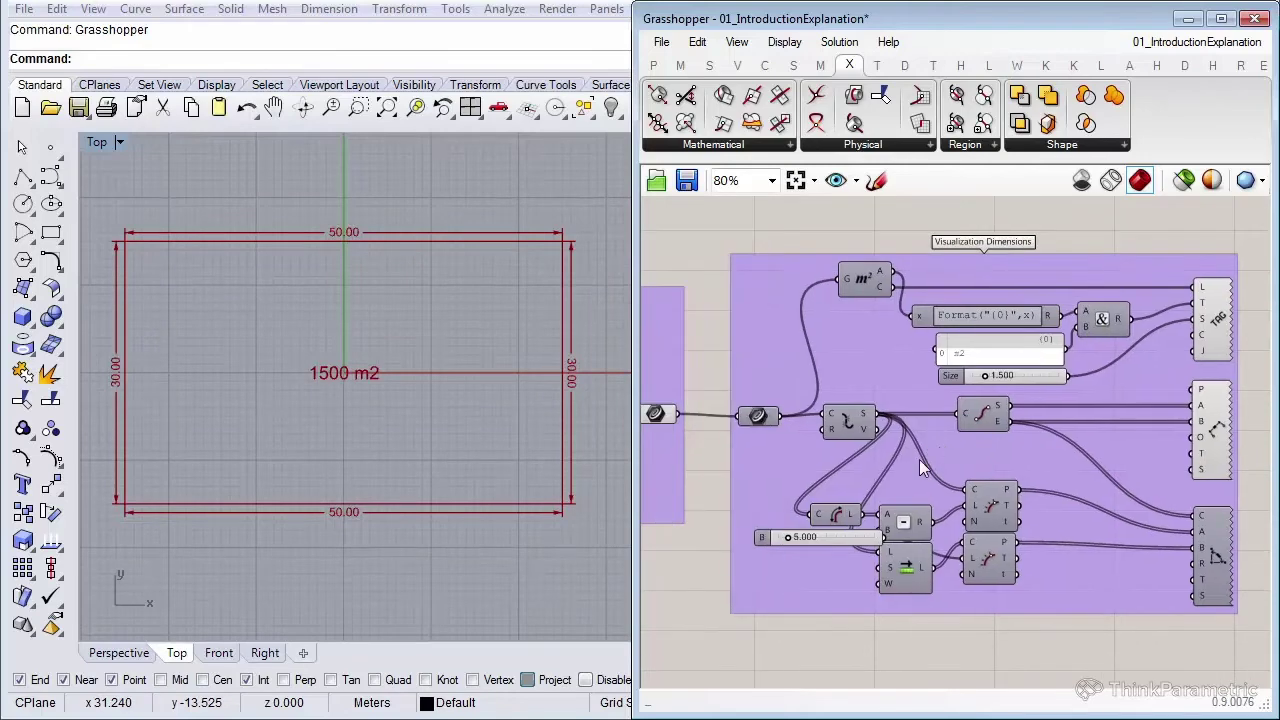
scroll(828, 457, down, 2)
scroll(884, 430, up, 3)
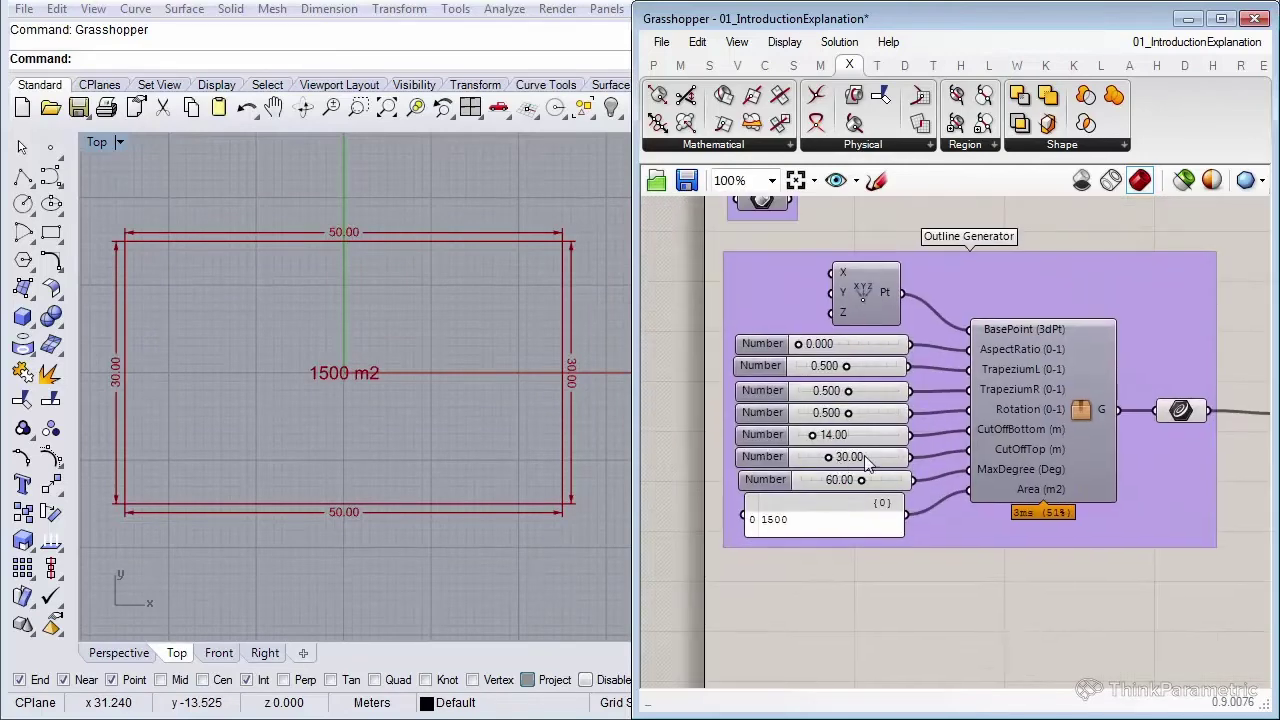
scroll(822, 530, up, 1)
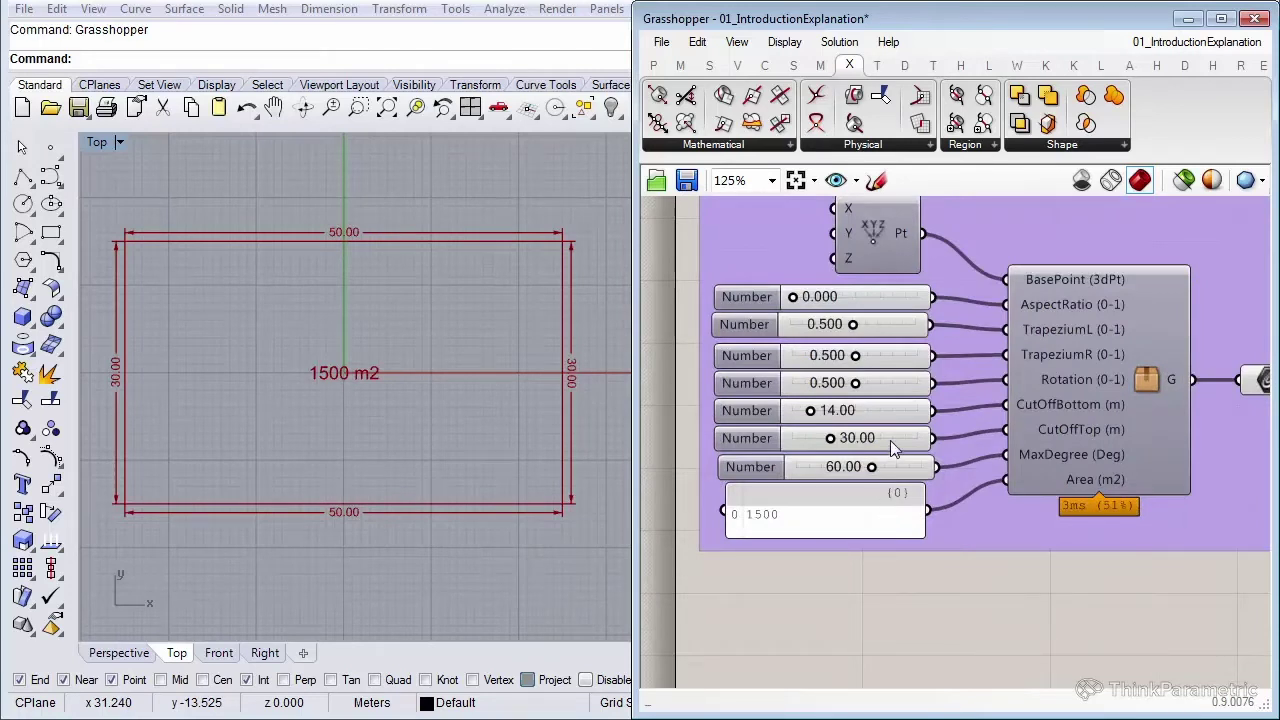
right_drag(979, 565, 943, 600)
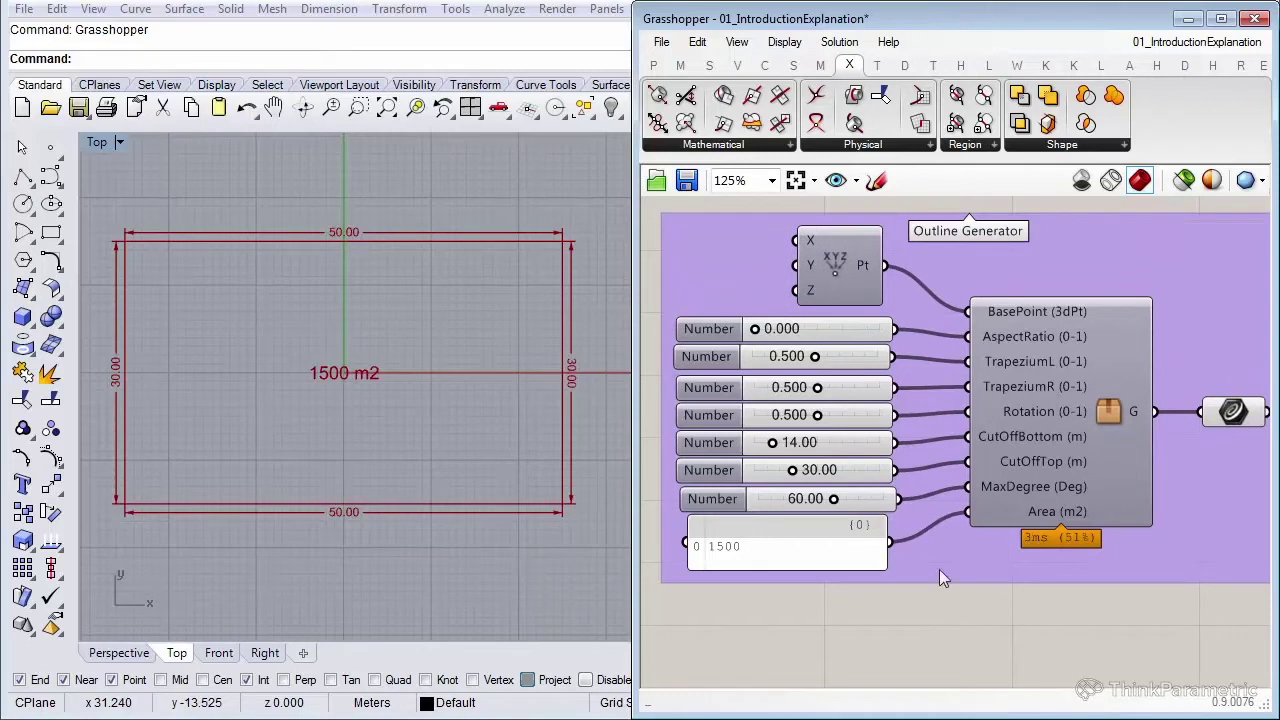
click(853, 274)
drag(853, 274, 881, 306)
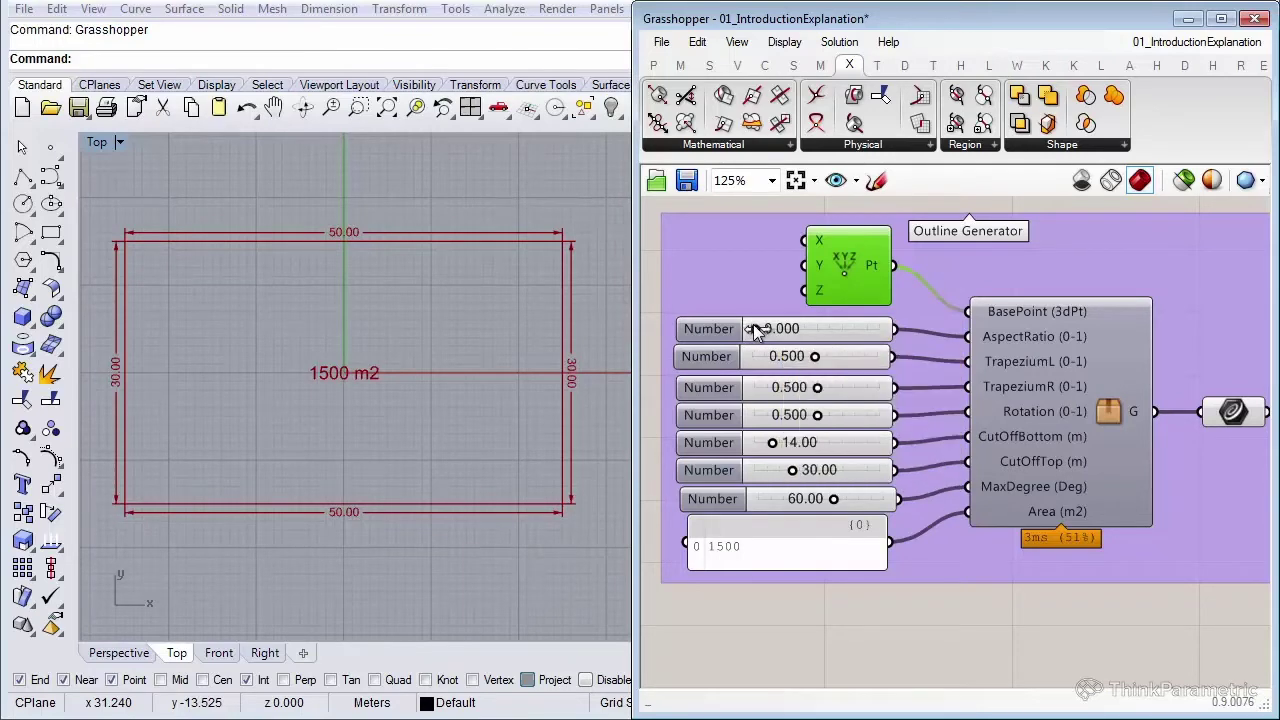
Step: Raise AspectRatio to 1.000, stretching the footprint into a 107.14 × 14.00 strip
drag(750, 329, 880, 330)
scroll(414, 360, down, 2)
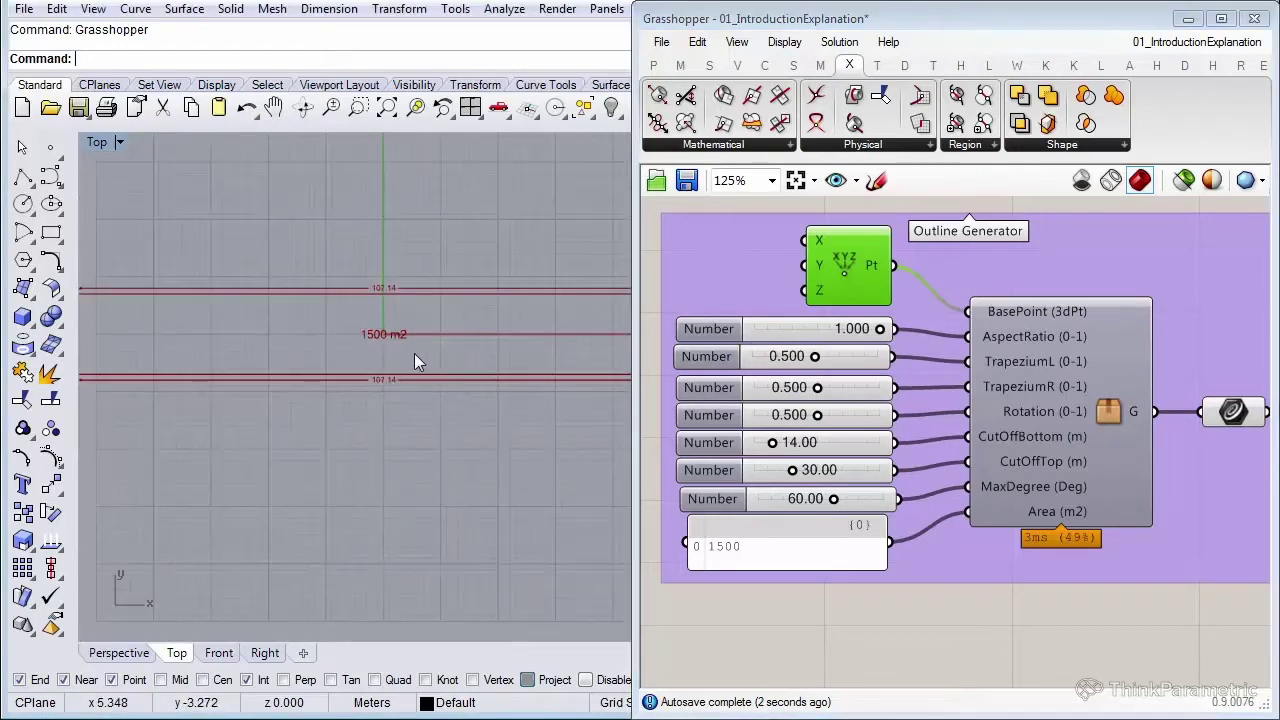
scroll(414, 362, down, 1)
scroll(374, 366, down, 2)
scroll(380, 360, up, 1)
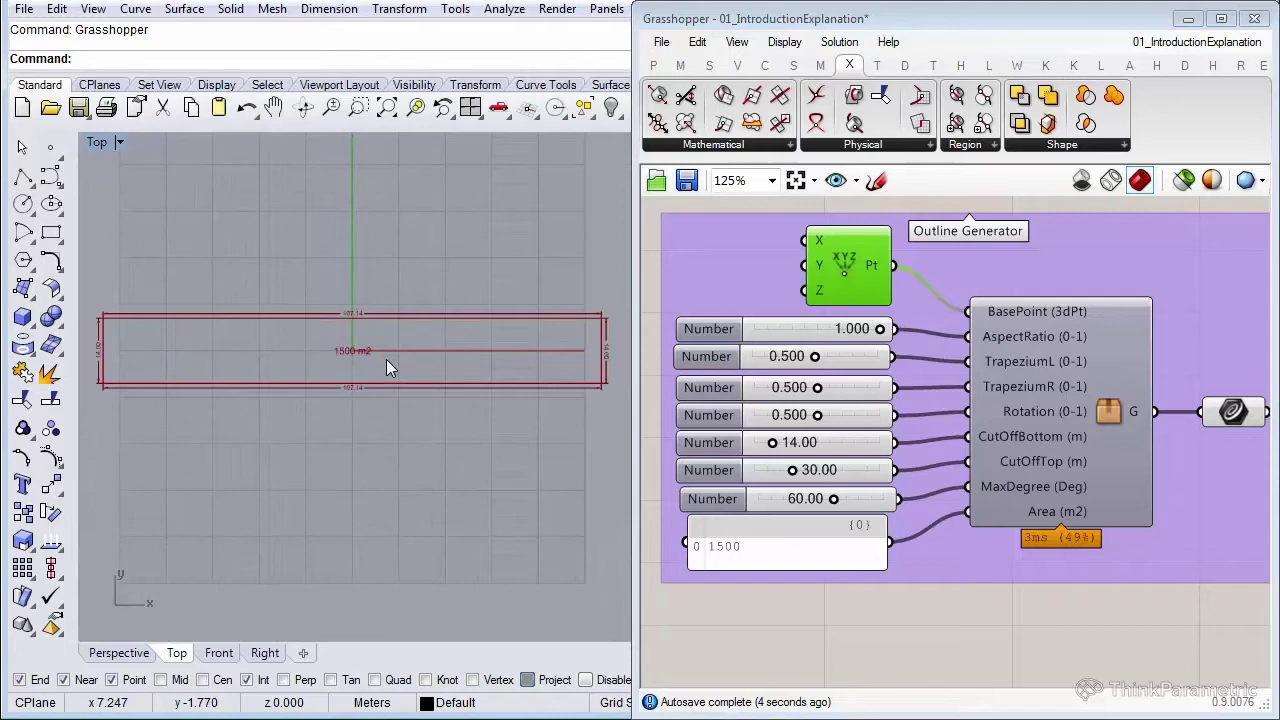
Step: Move the 14.00, 30.00 and 60.00 sliders and 1500 area panel lower
shift+click(855, 442)
shift+click(860, 470)
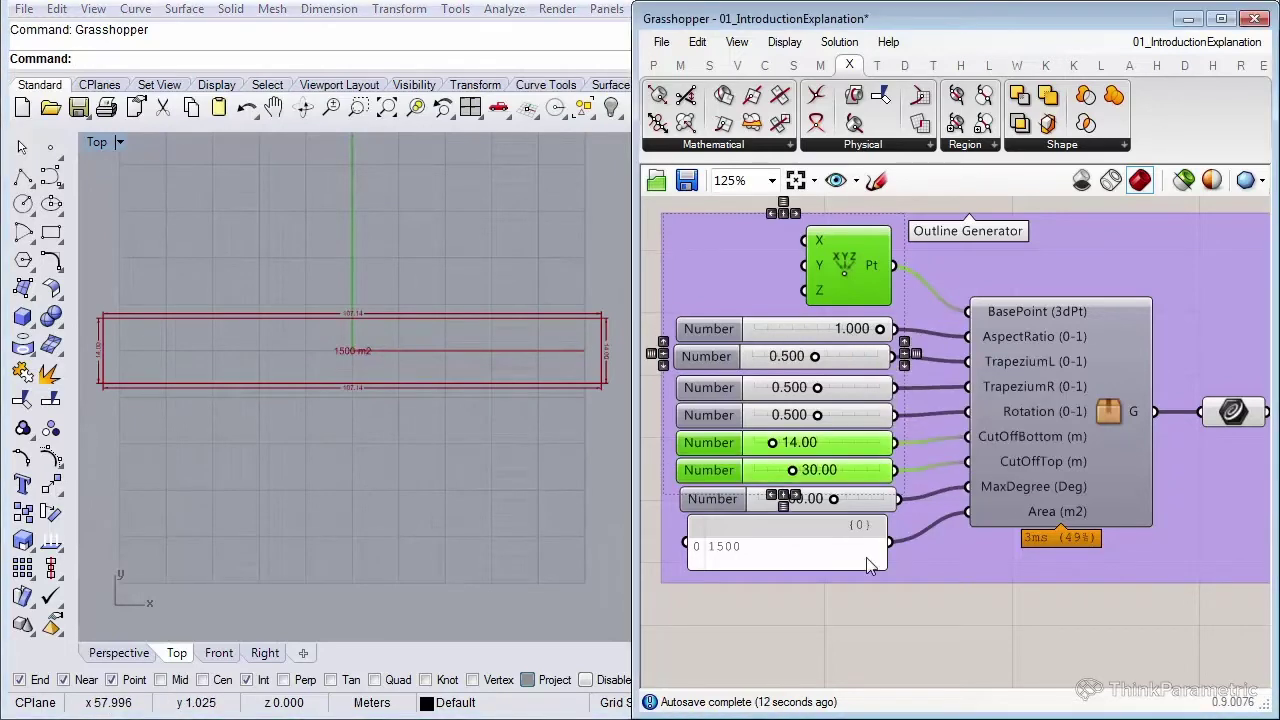
click(856, 622)
scroll(820, 580, up, 1)
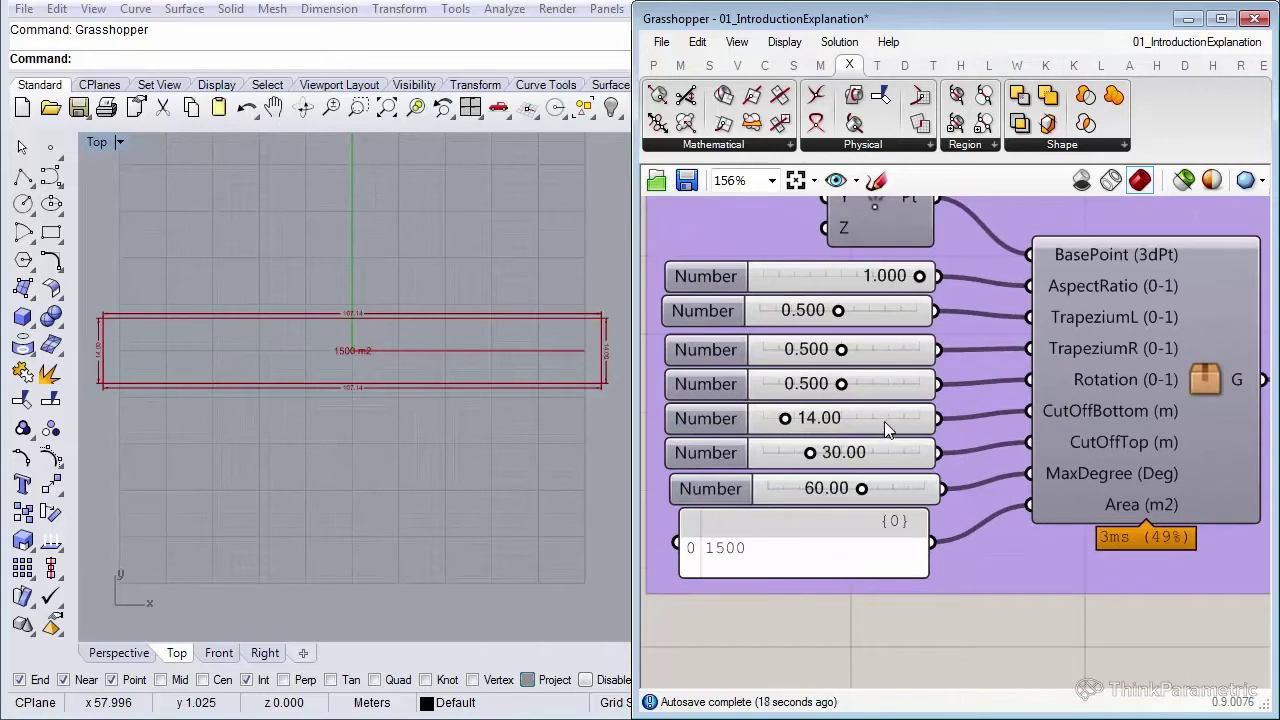
click(884, 421)
shift+click(886, 450)
shift+click(892, 490)
shift+click(885, 556)
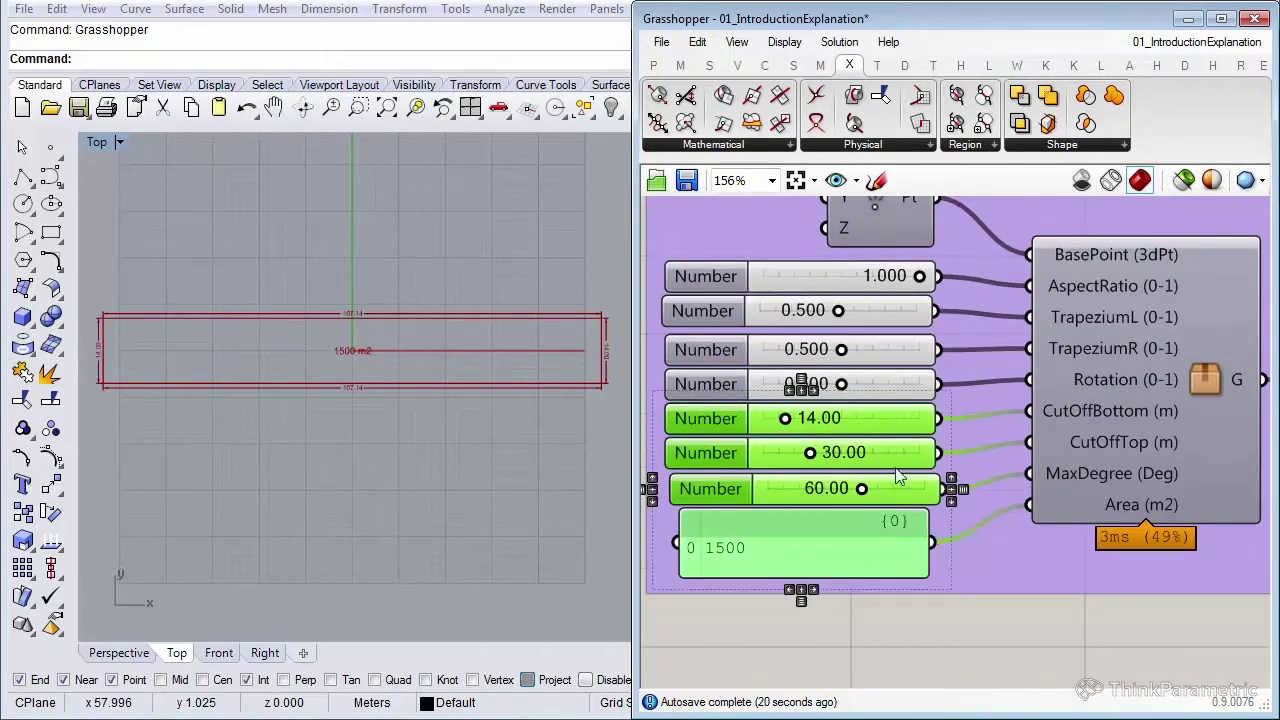
drag(889, 432, 885, 465)
click(912, 650)
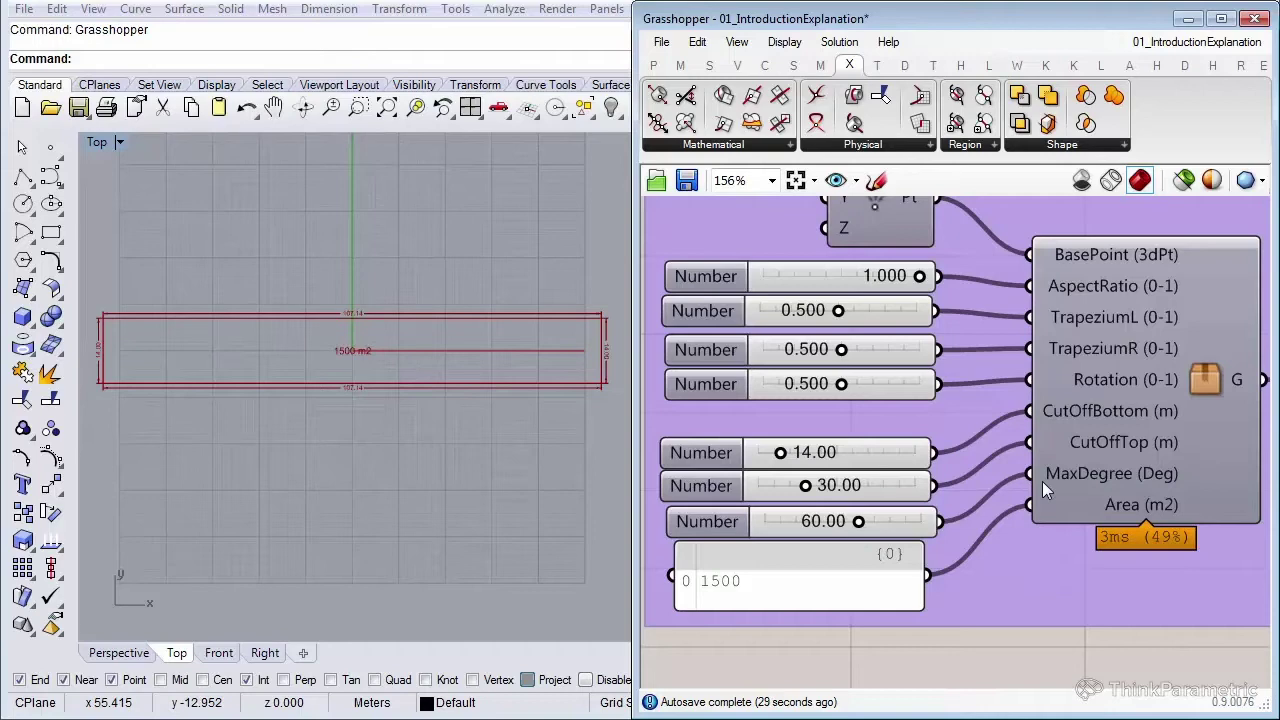
Step: Zoom and pan the Top view to inspect the long rectangle's left end
scroll(252, 365, up, 1)
scroll(187, 362, up, 2)
right_drag(187, 359, 262, 370)
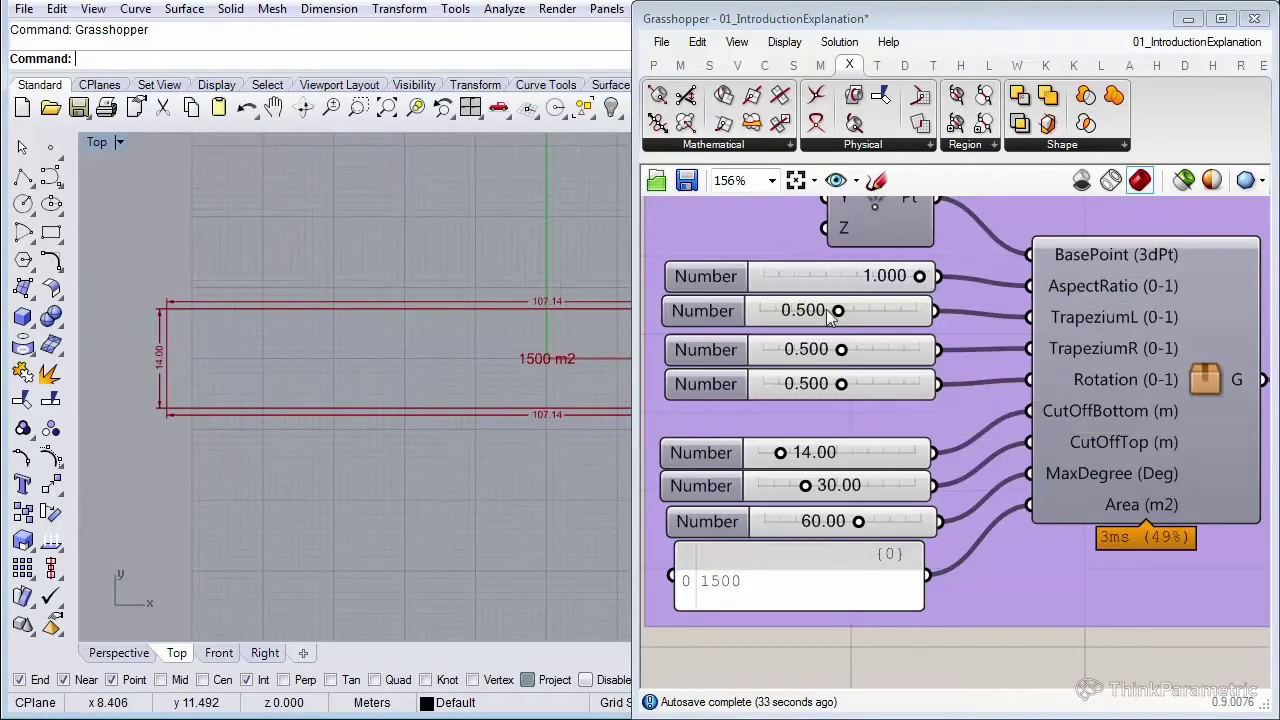
scroll(264, 366, up, 3)
scroll(261, 363, up, 1)
right_drag(261, 363, 208, 358)
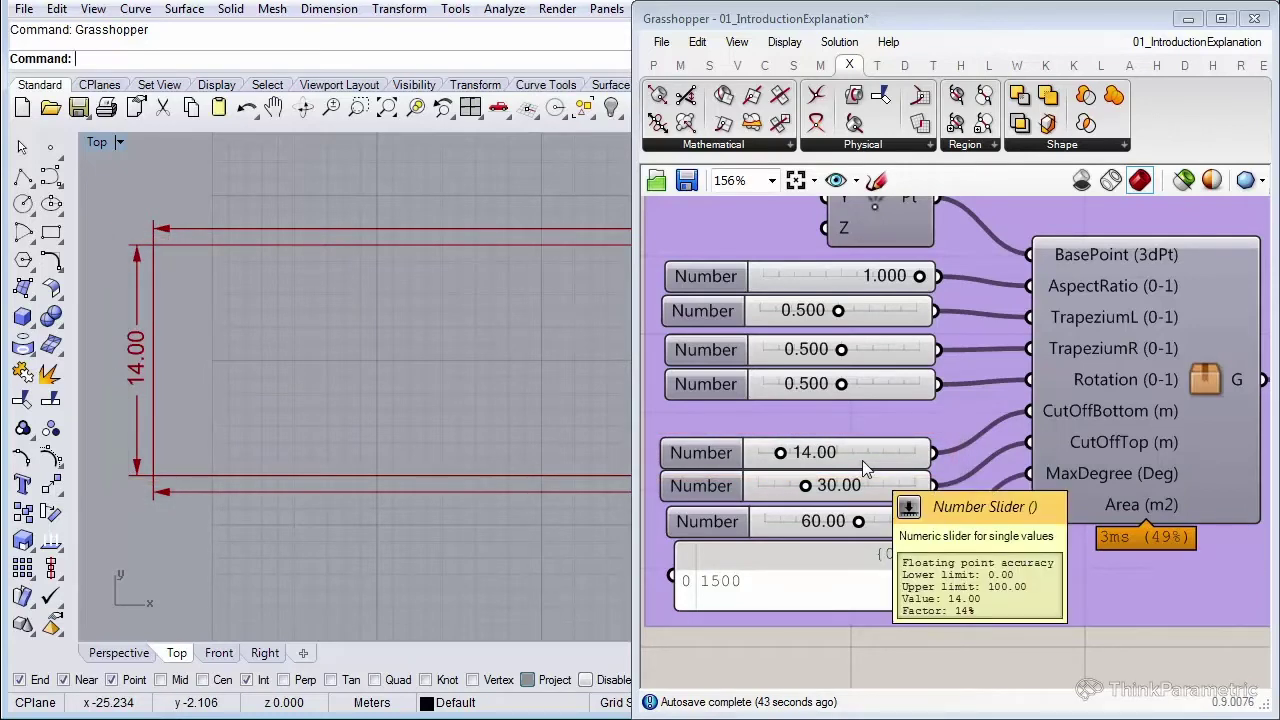
mouse_move(919, 276)
mouse_down()
mouse_move(760, 278)
mouse_move(472, 344)
mouse_up()
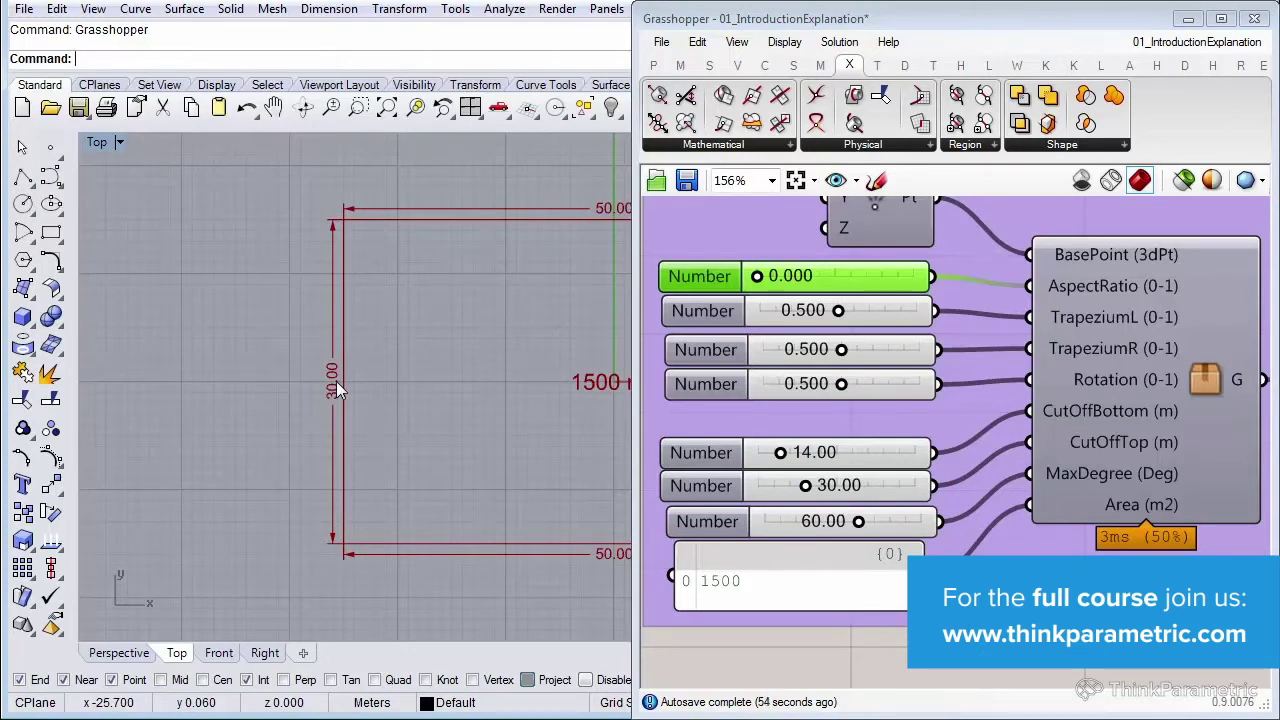
drag(757, 276, 915, 278)
scroll(442, 417, down, 2)
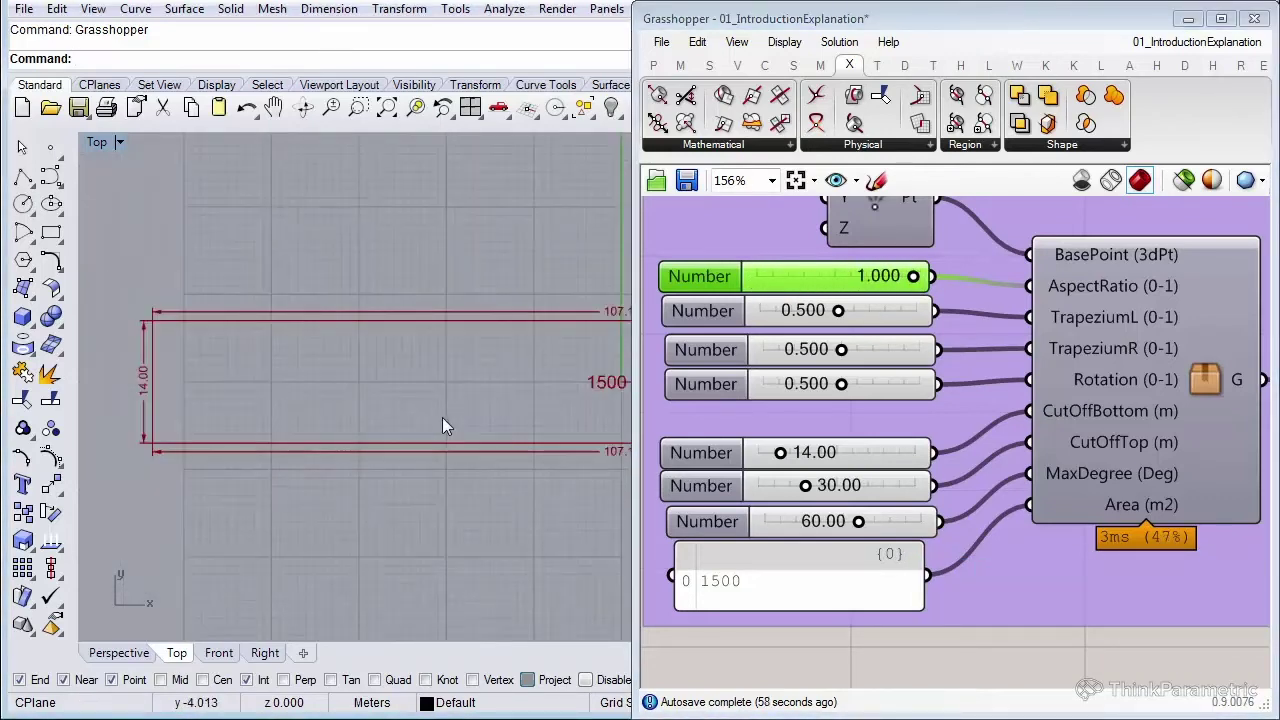
right_drag(442, 417, 383, 384)
scroll(383, 384, down, 1)
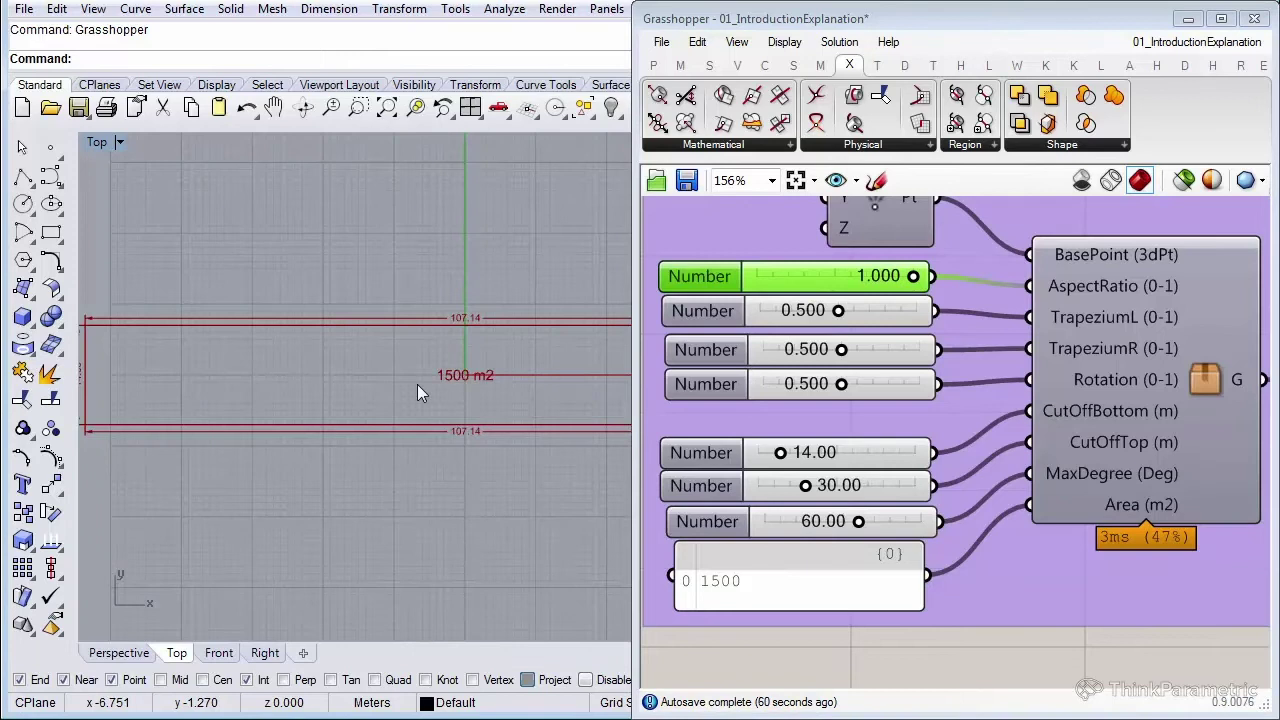
right_drag(404, 385, 355, 391)
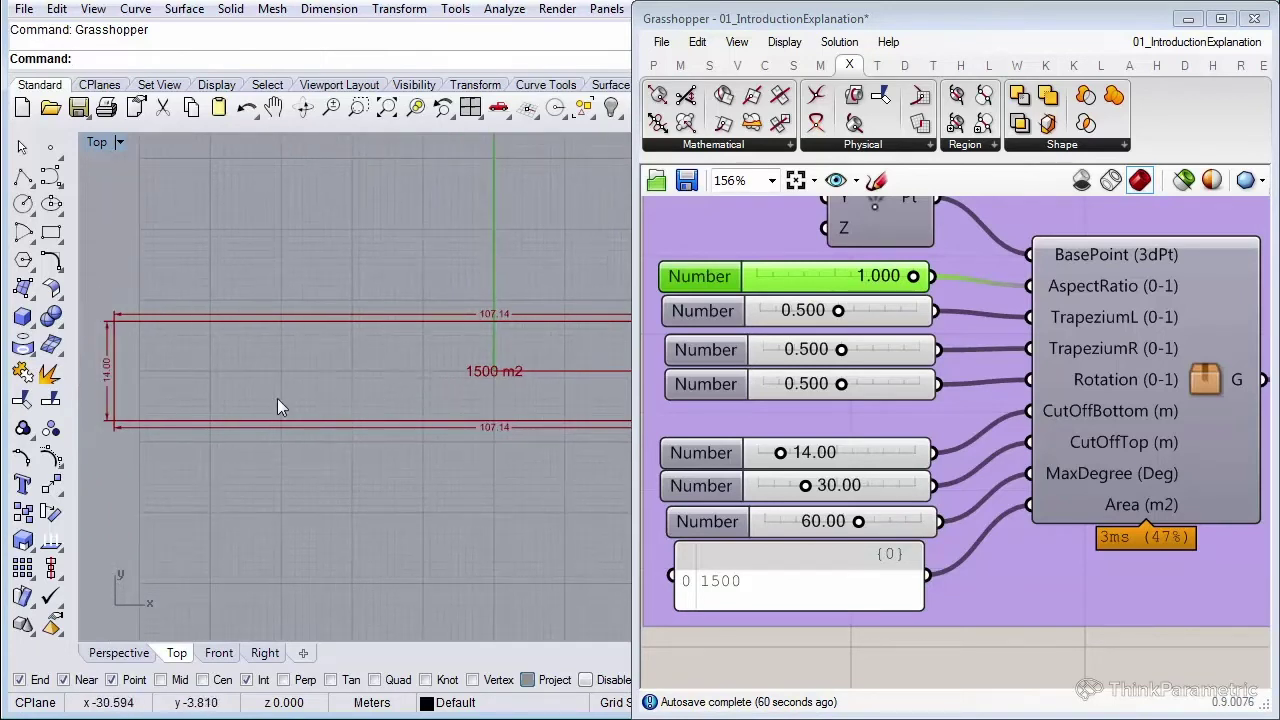
right_drag(277, 398, 306, 393)
scroll(306, 393, up, 2)
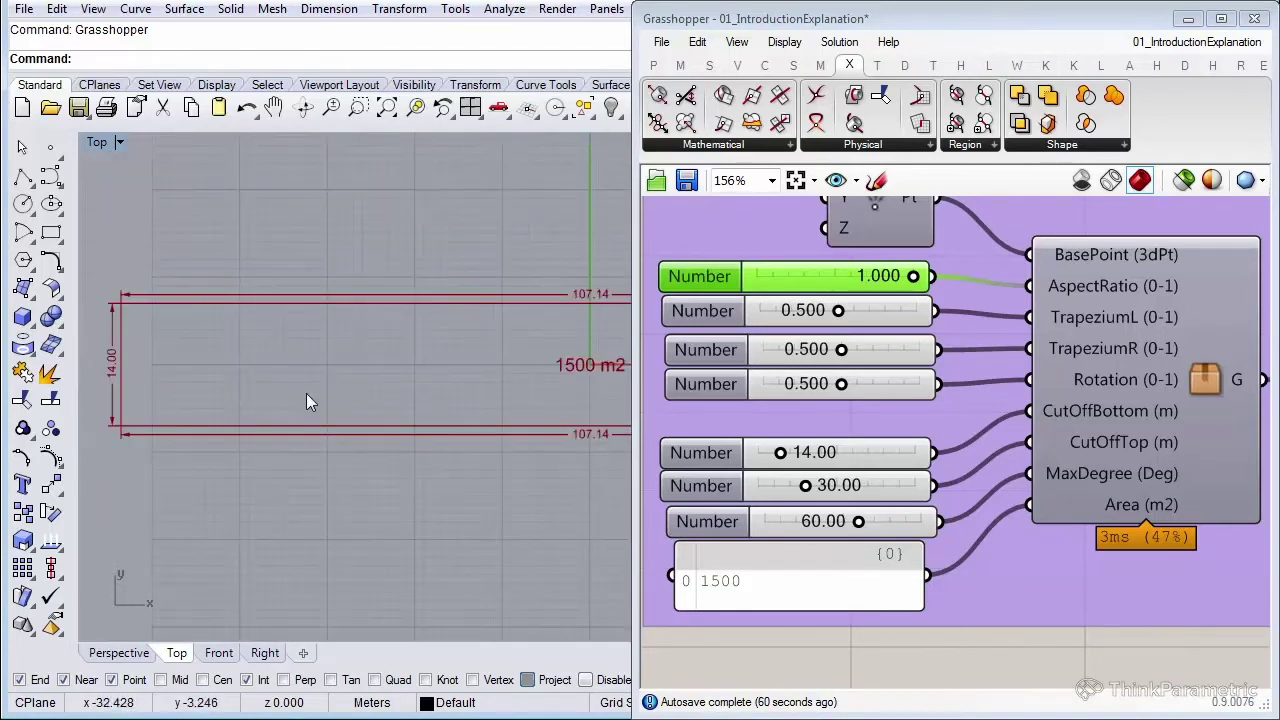
scroll(306, 393, up, 2)
scroll(364, 365, up, 1)
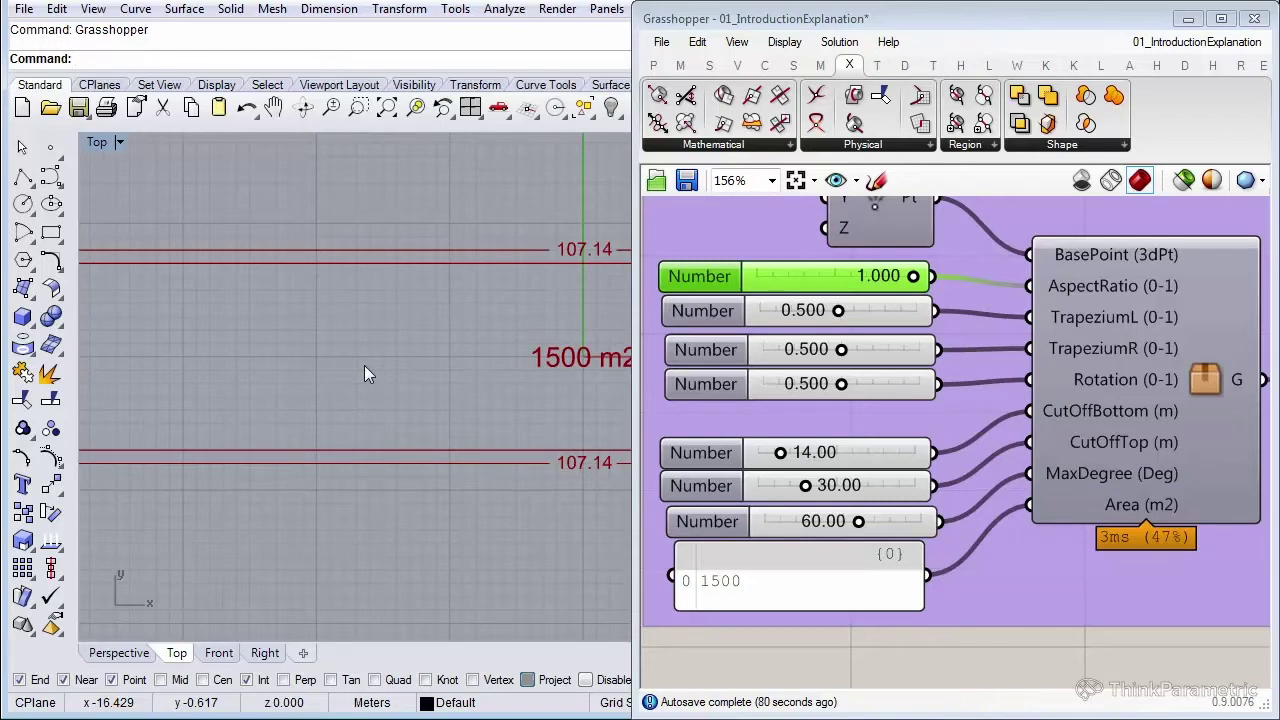
scroll(364, 365, down, 1)
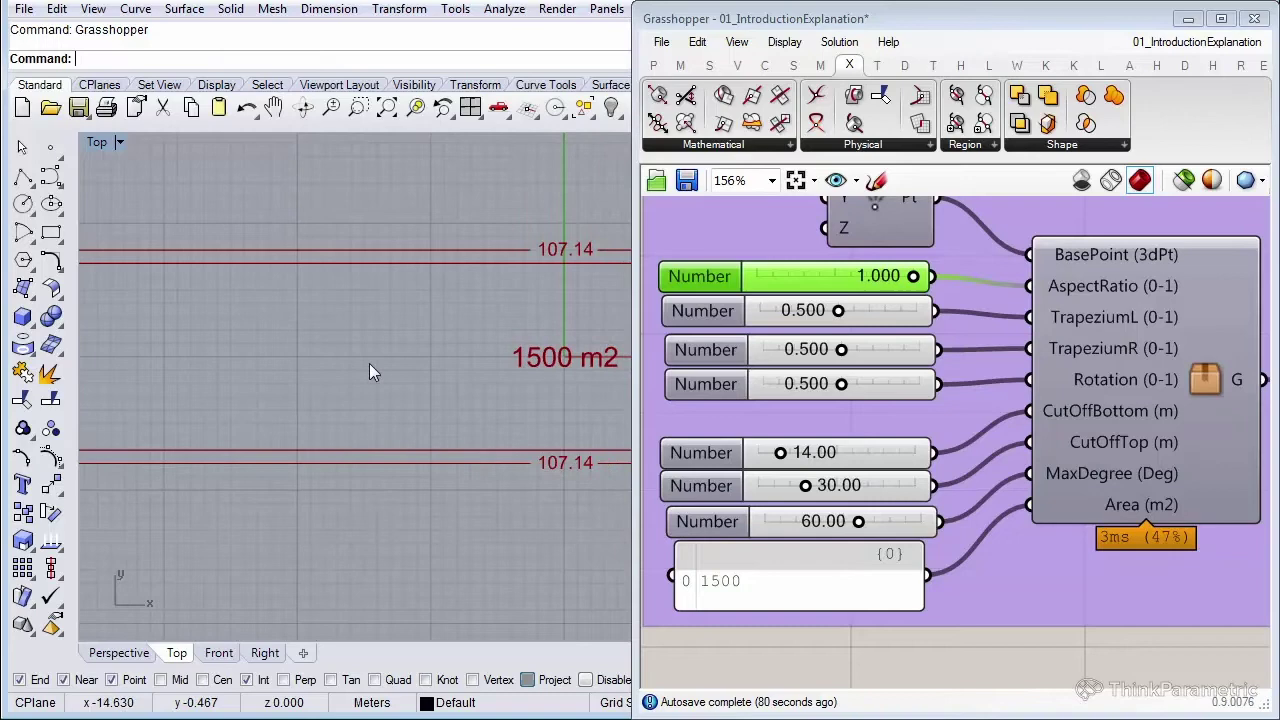
scroll(366, 366, down, 2)
scroll(360, 368, down, 2)
Step: Set the depth slider to 12 and check the 125.00 long footprint
right_drag(360, 368, 352, 379)
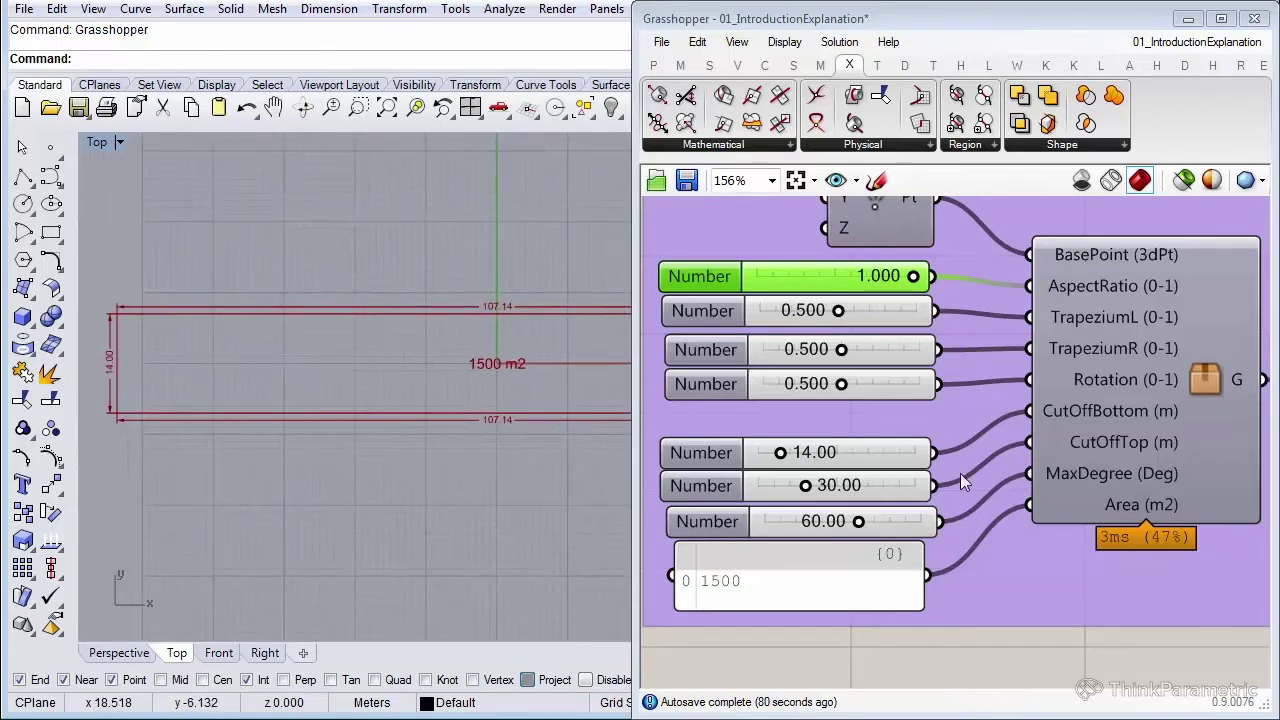
double_click(841, 459)
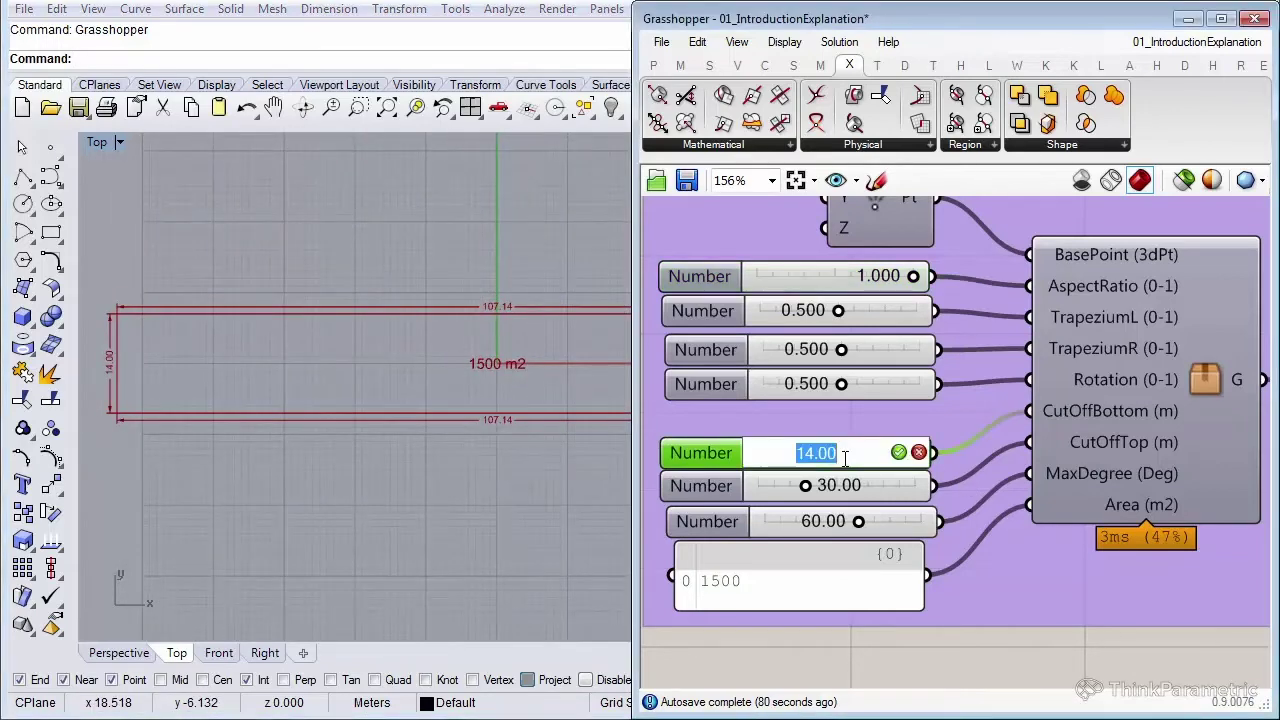
text(12)
key(Return)
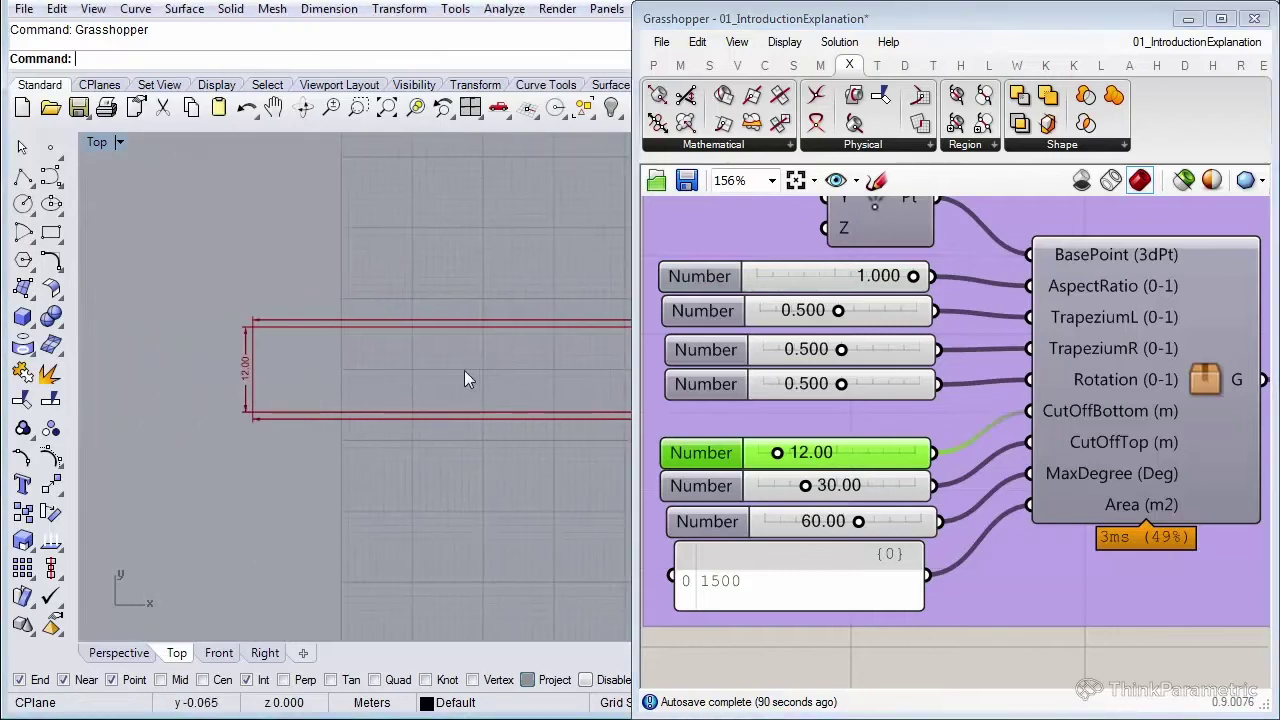
right_drag(499, 373, 338, 354)
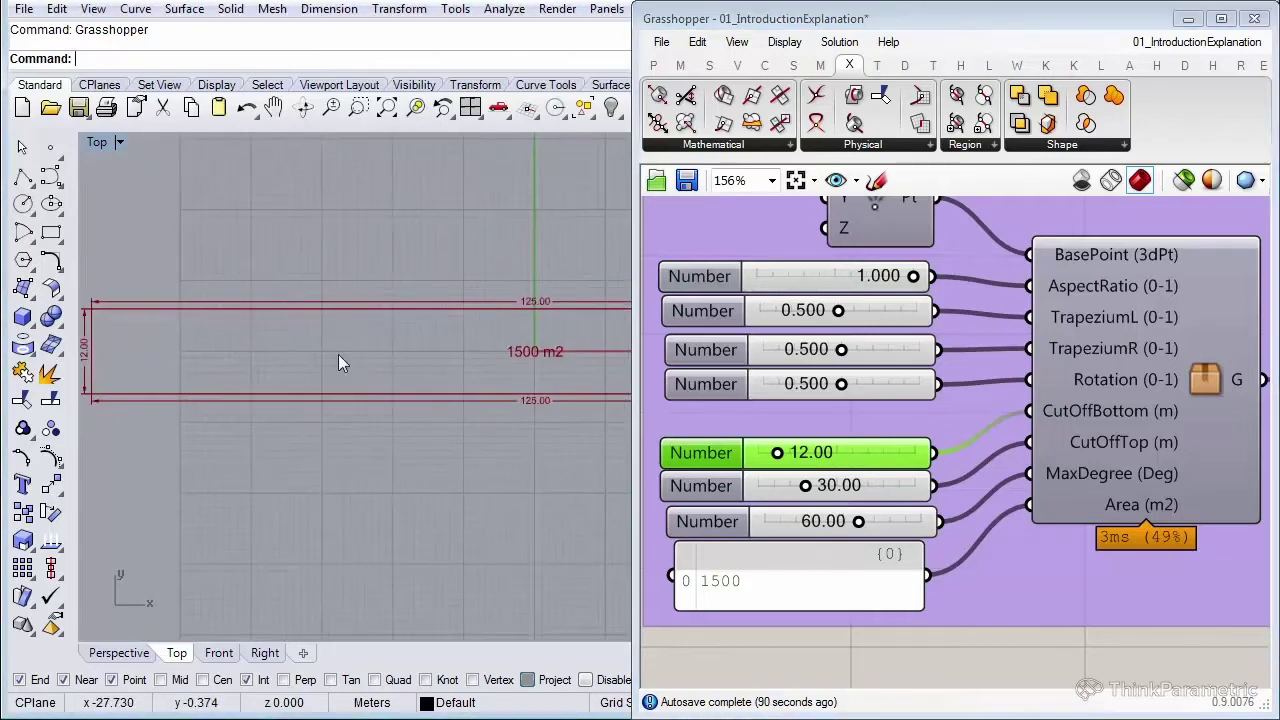
scroll(522, 326, up, 2)
scroll(522, 326, up, 2)
scroll(488, 304, up, 1)
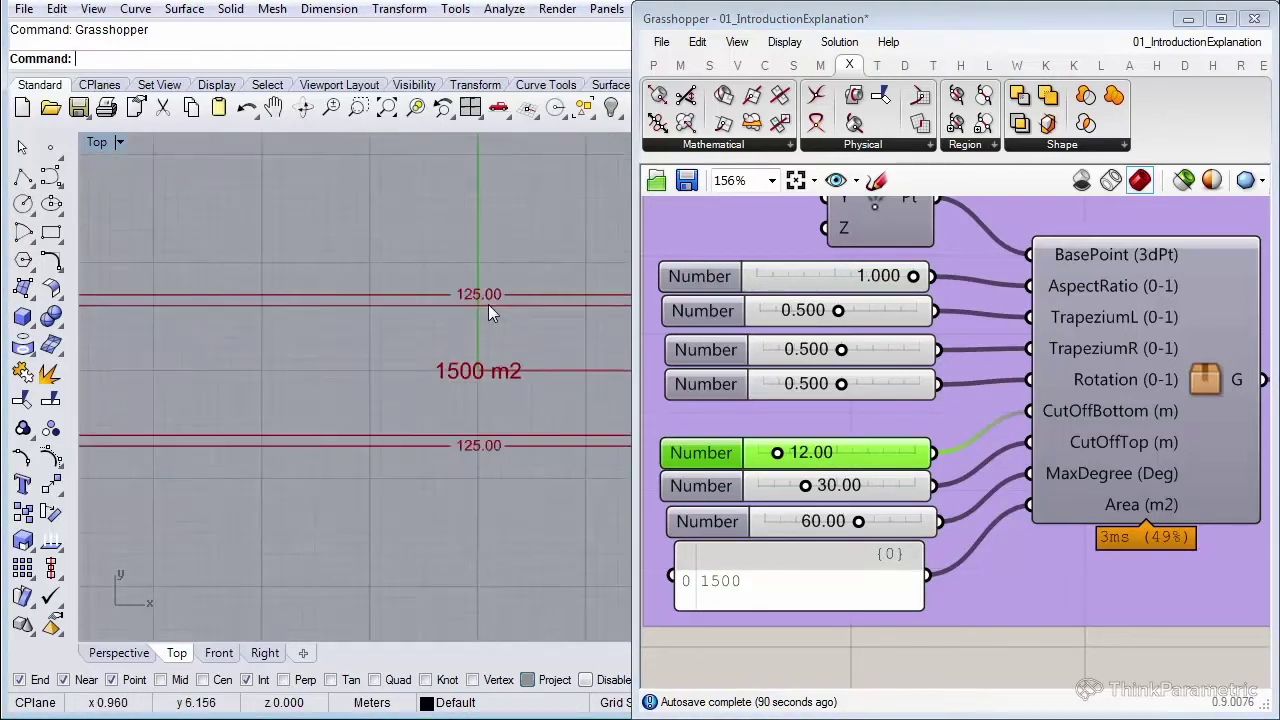
scroll(488, 304, down, 1)
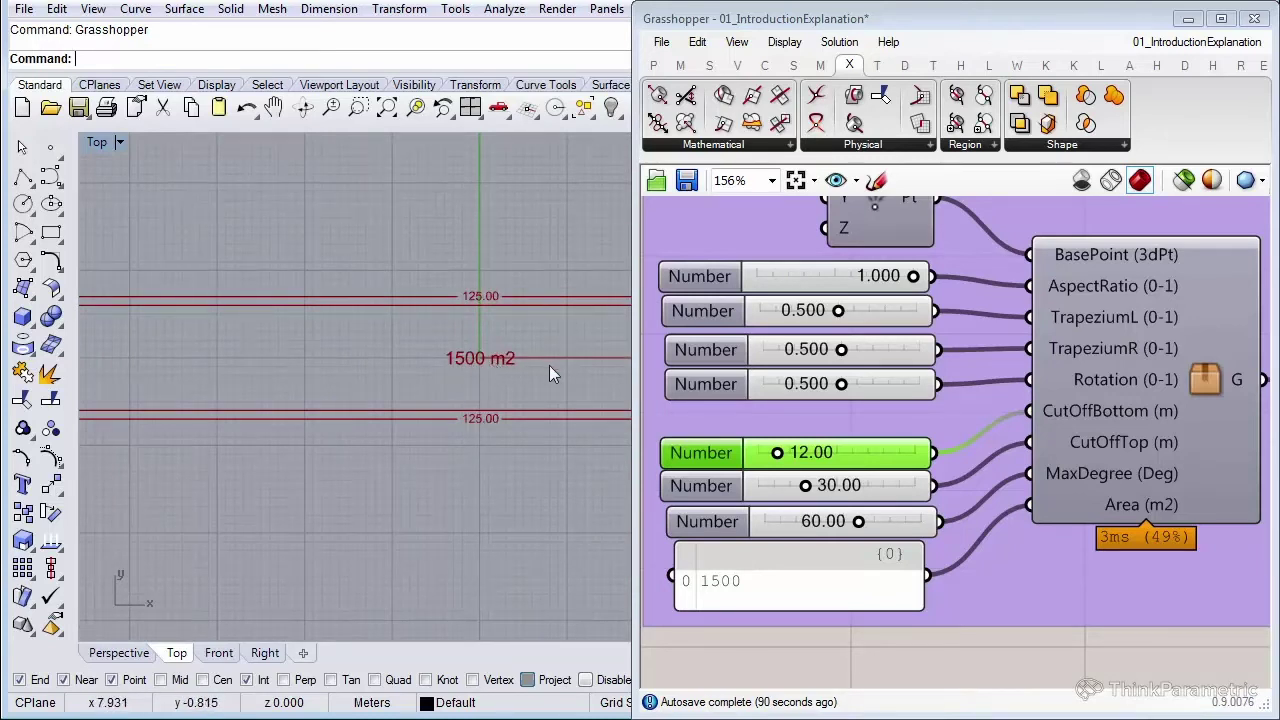
Step: Reset depth to 14 and AspectRatio to 0, restoring the 50 × 30 footprint
double_click(866, 452)
text(14)
key(Return)
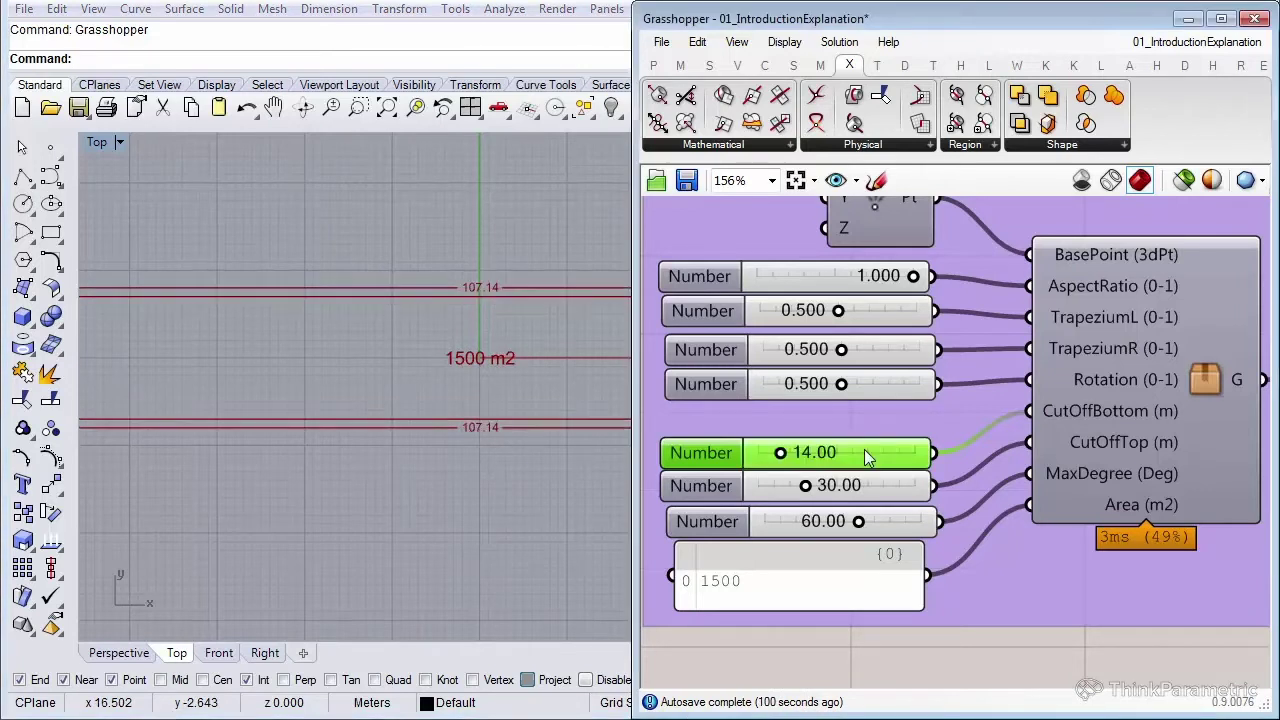
drag(913, 276, 752, 285)
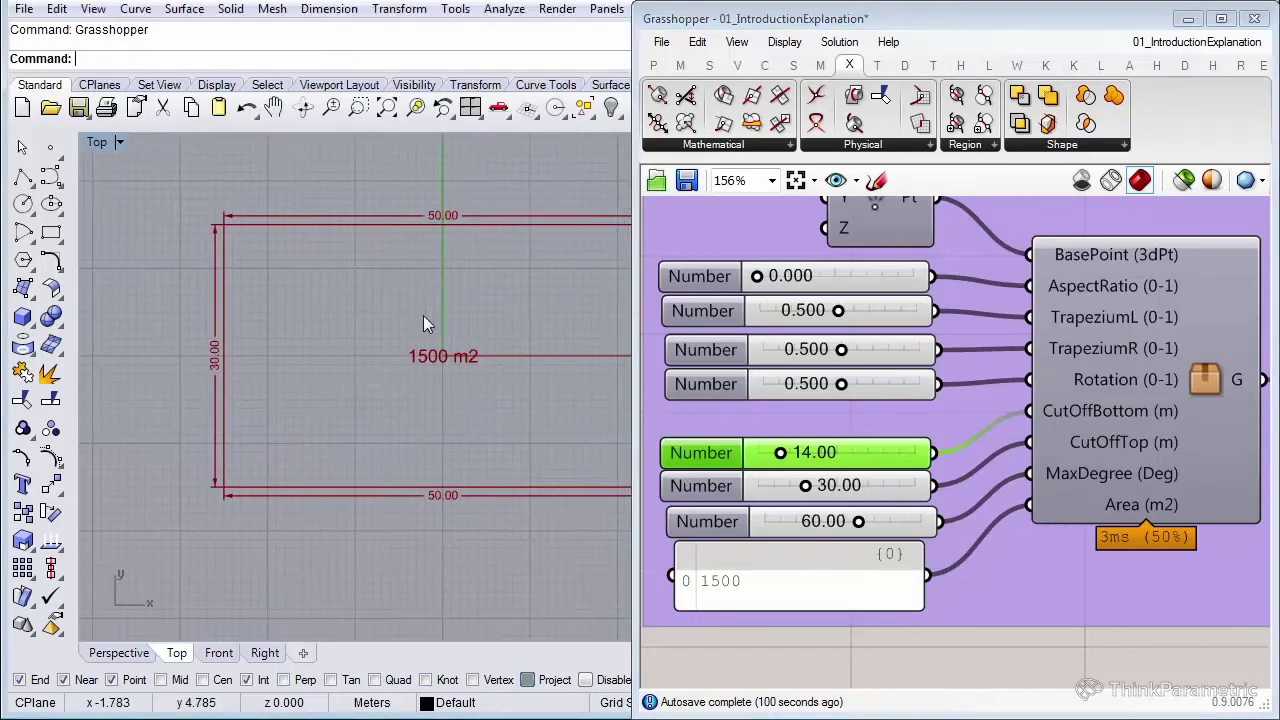
scroll(163, 350, up, 1)
mouse_move(228, 348)
right_down()
mouse_move(163, 350)
mouse_move(188, 373)
right_up()
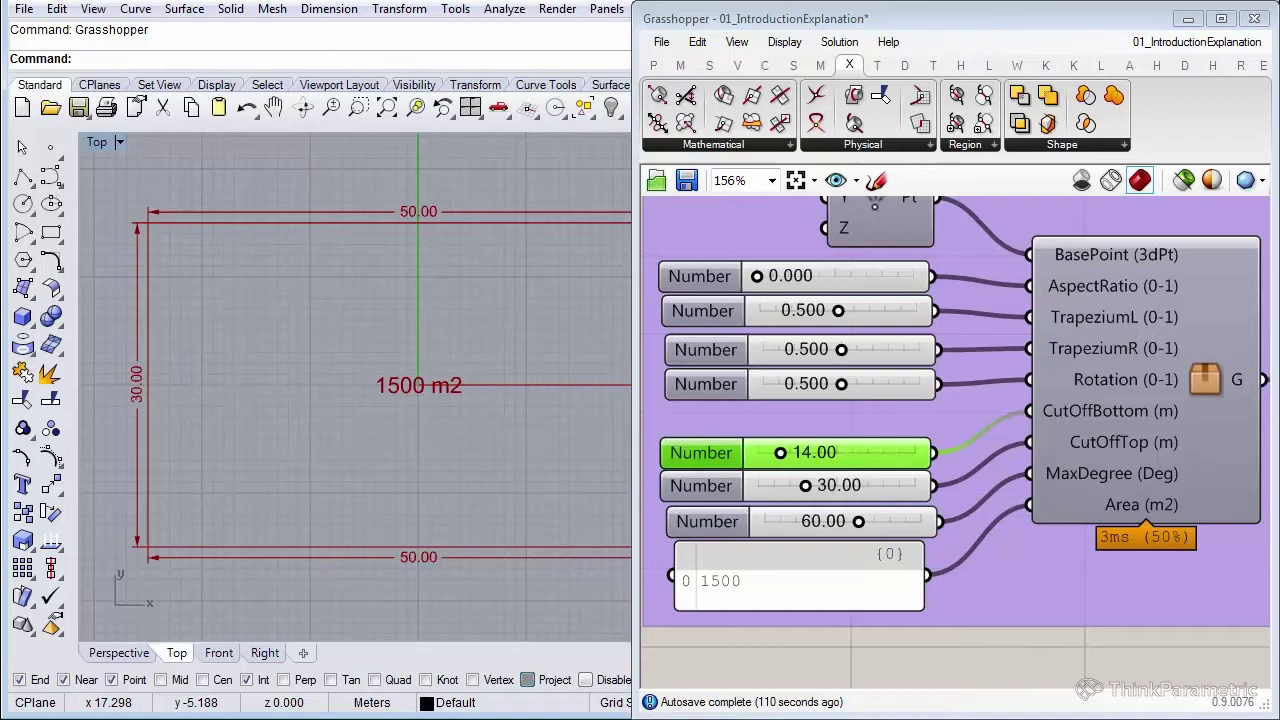
Step: Change the 30.00 slider to 25, making the footprint 60 × 25
double_click(838, 487)
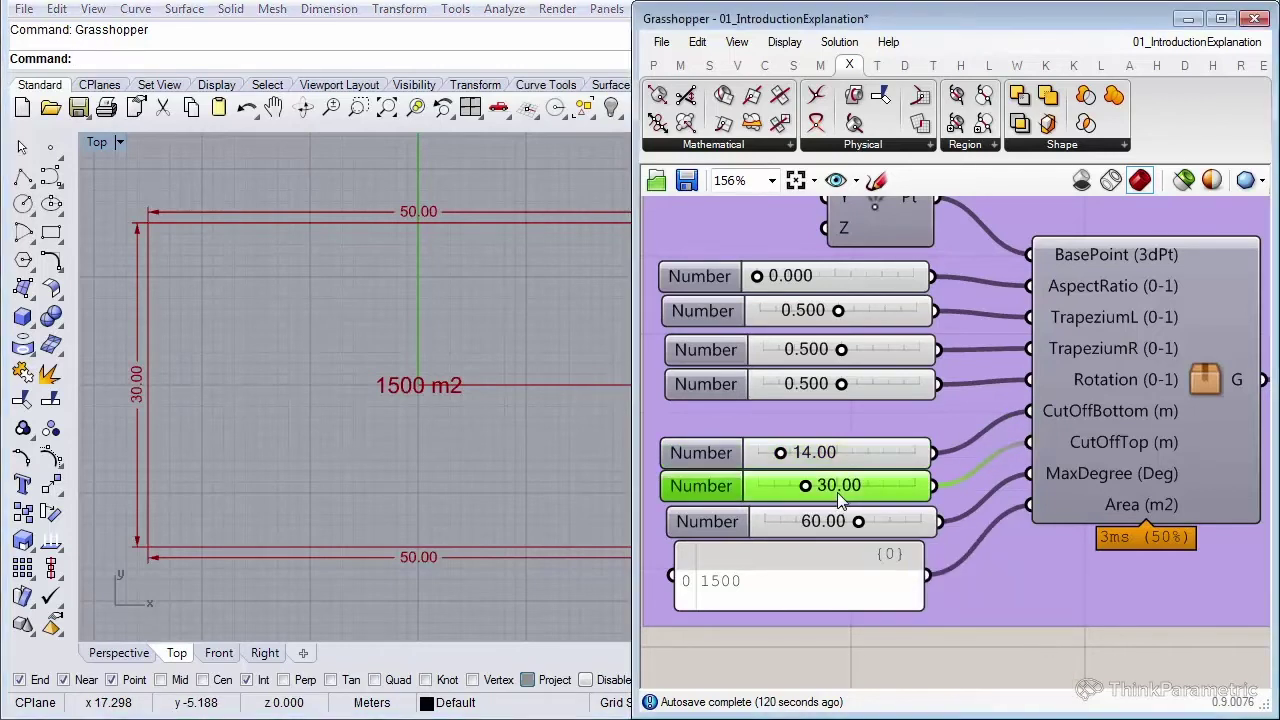
text(2)
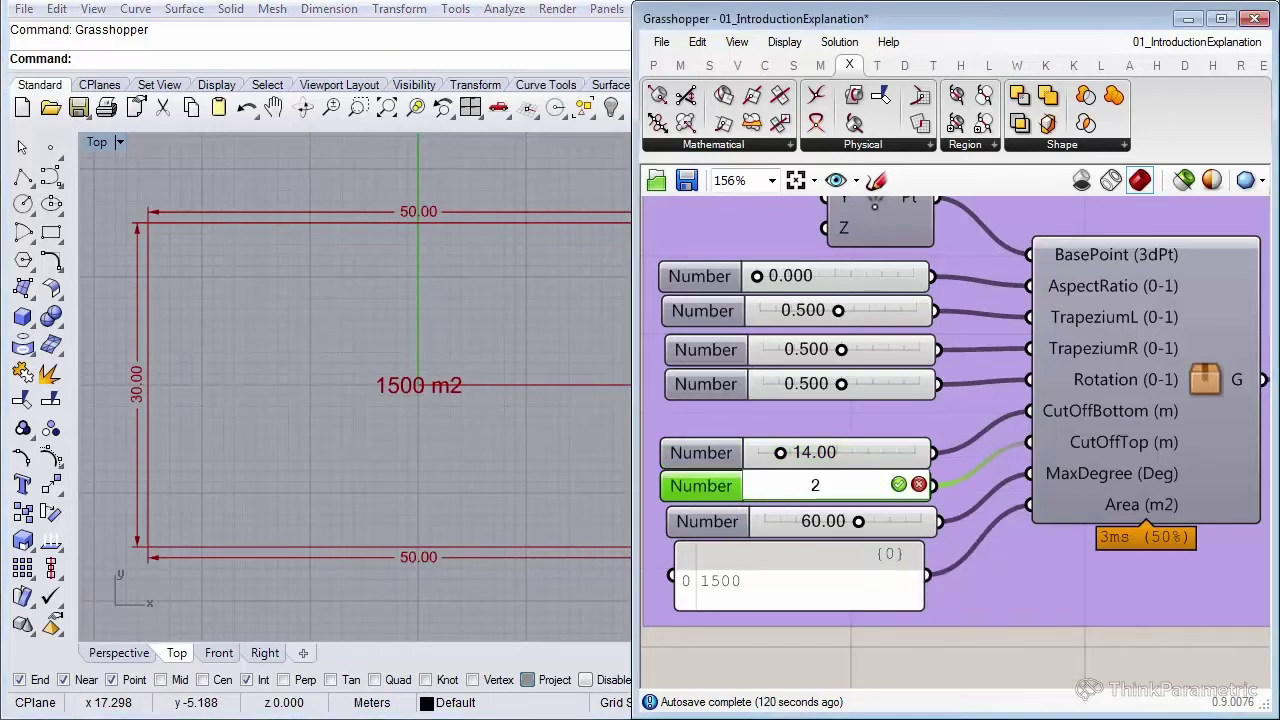
text(5)
key(Return)
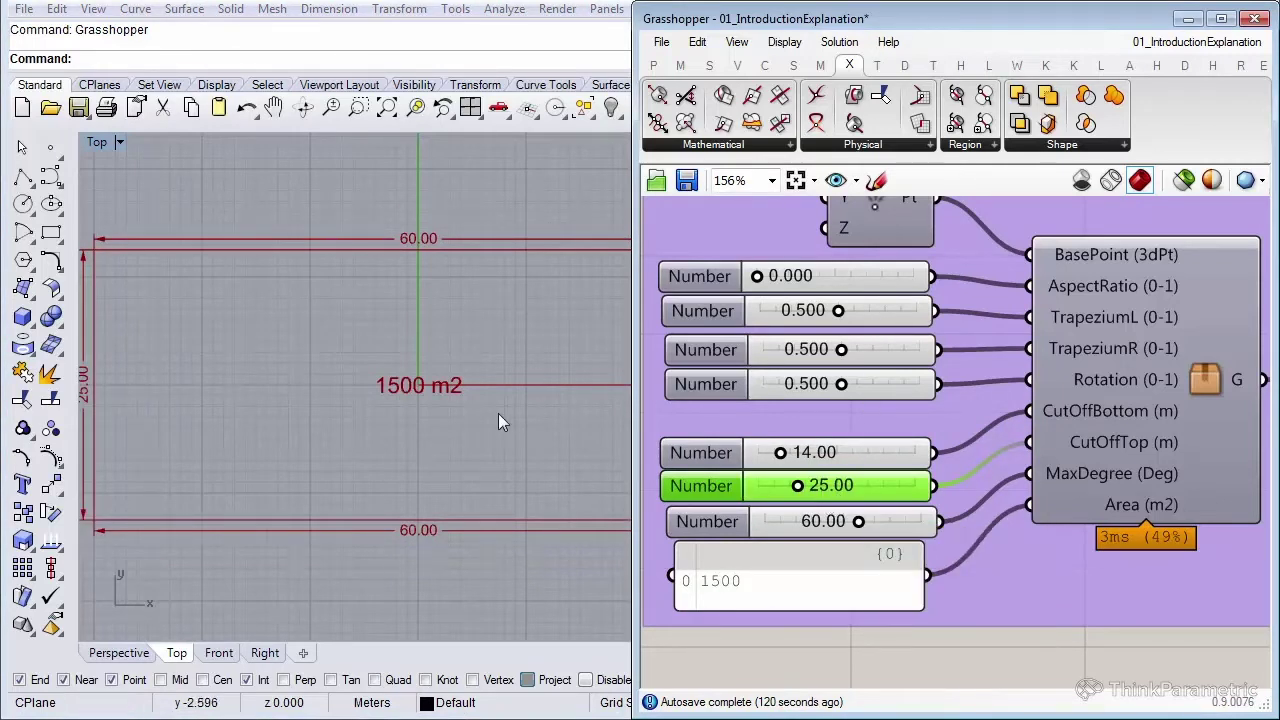
scroll(346, 408, down, 2)
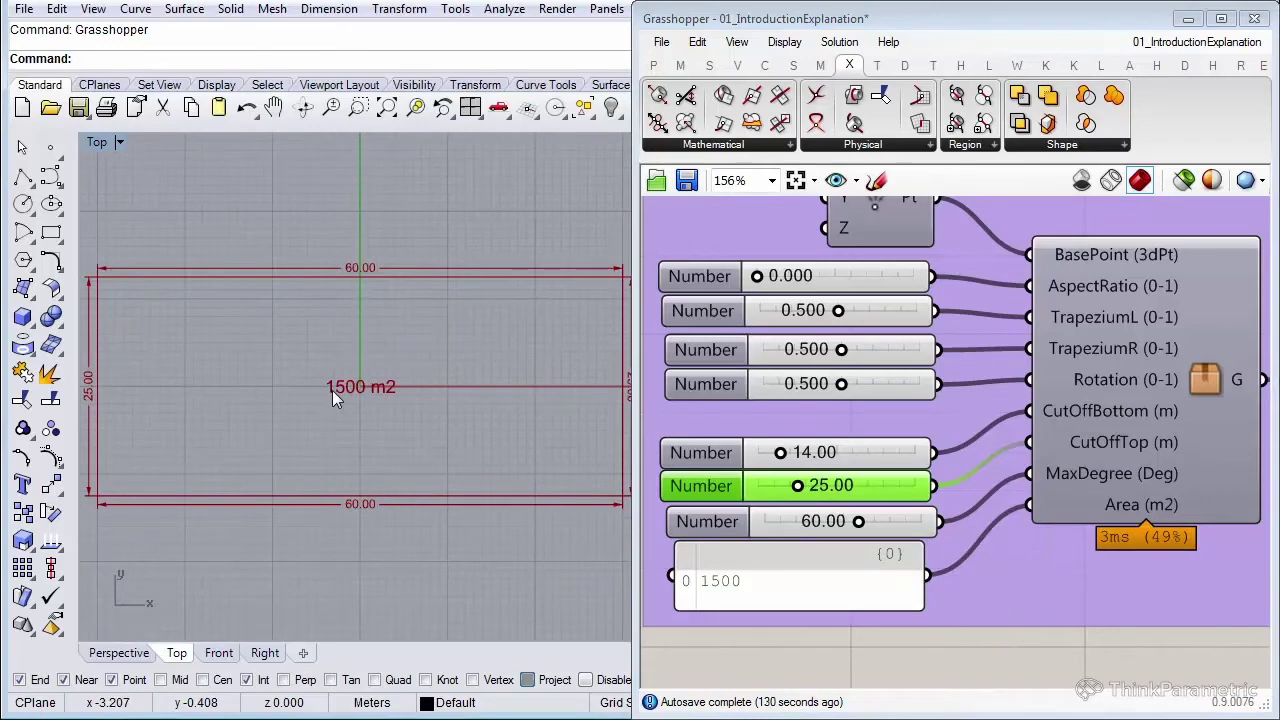
Step: Change the area panel from 1500 to 1000 m2, giving a 40 × 25 footprint
double_click(800, 590)
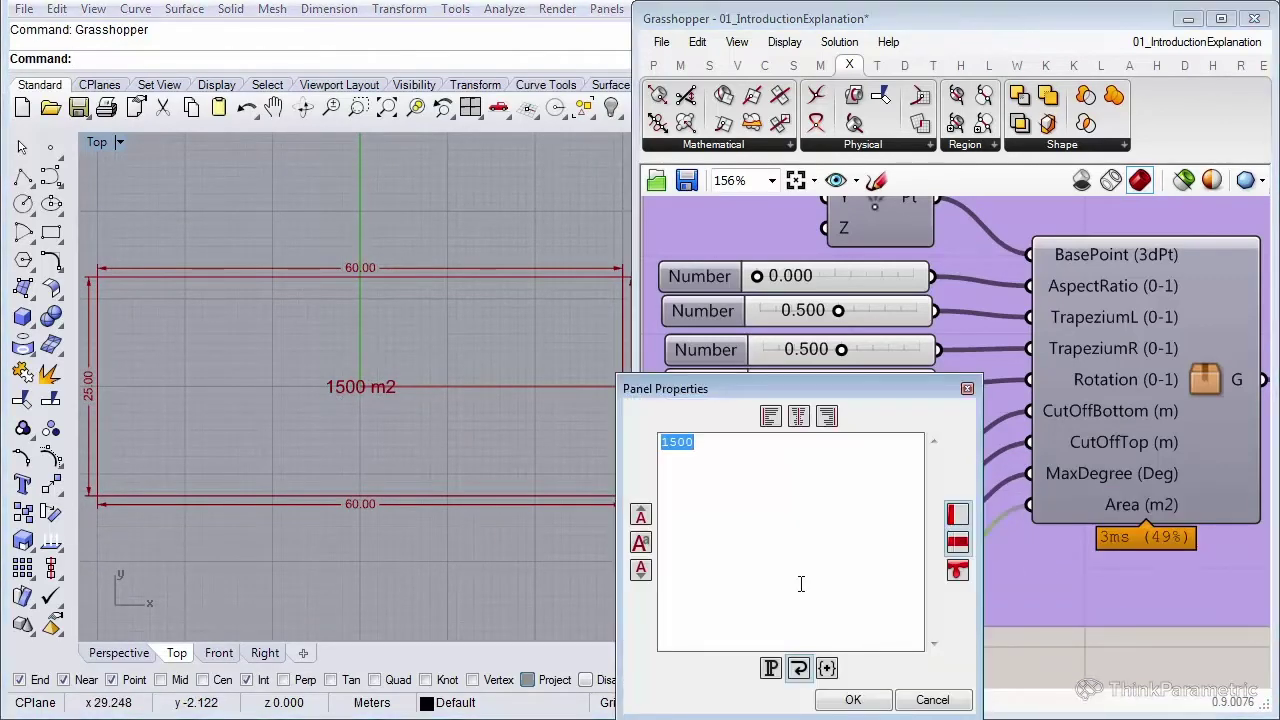
text(1000)
click(852, 700)
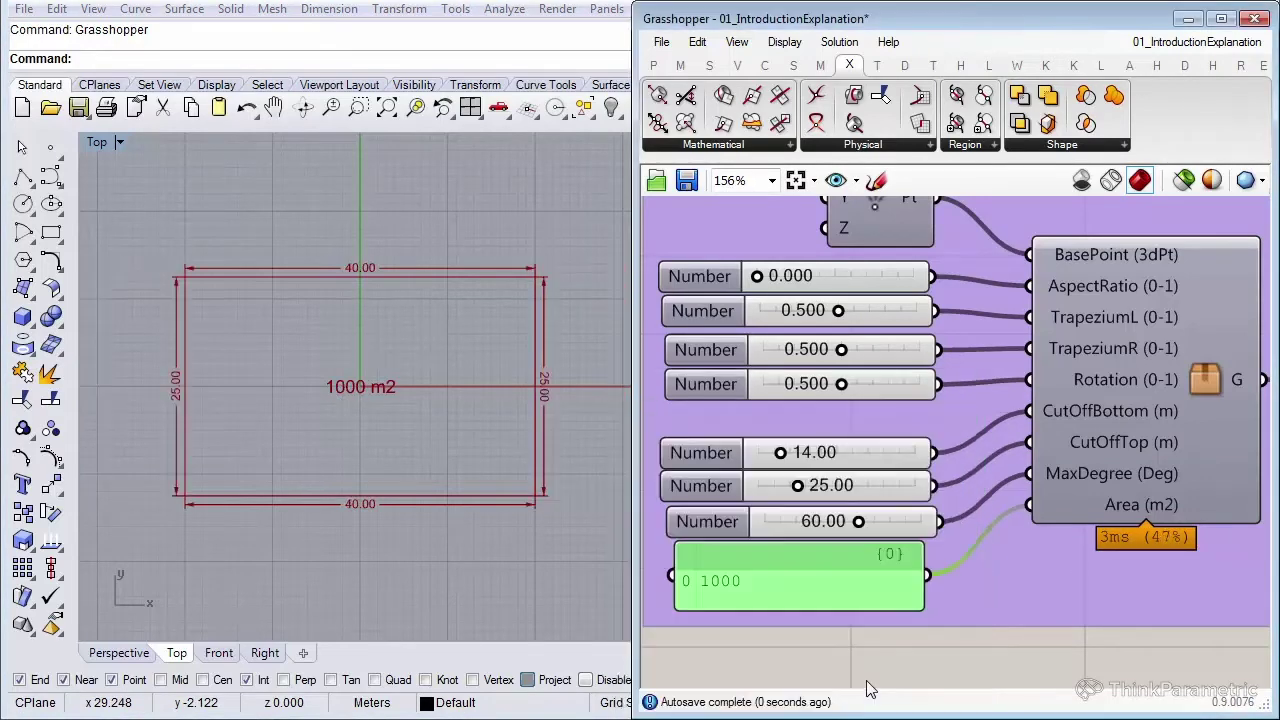
scroll(459, 482, up, 1)
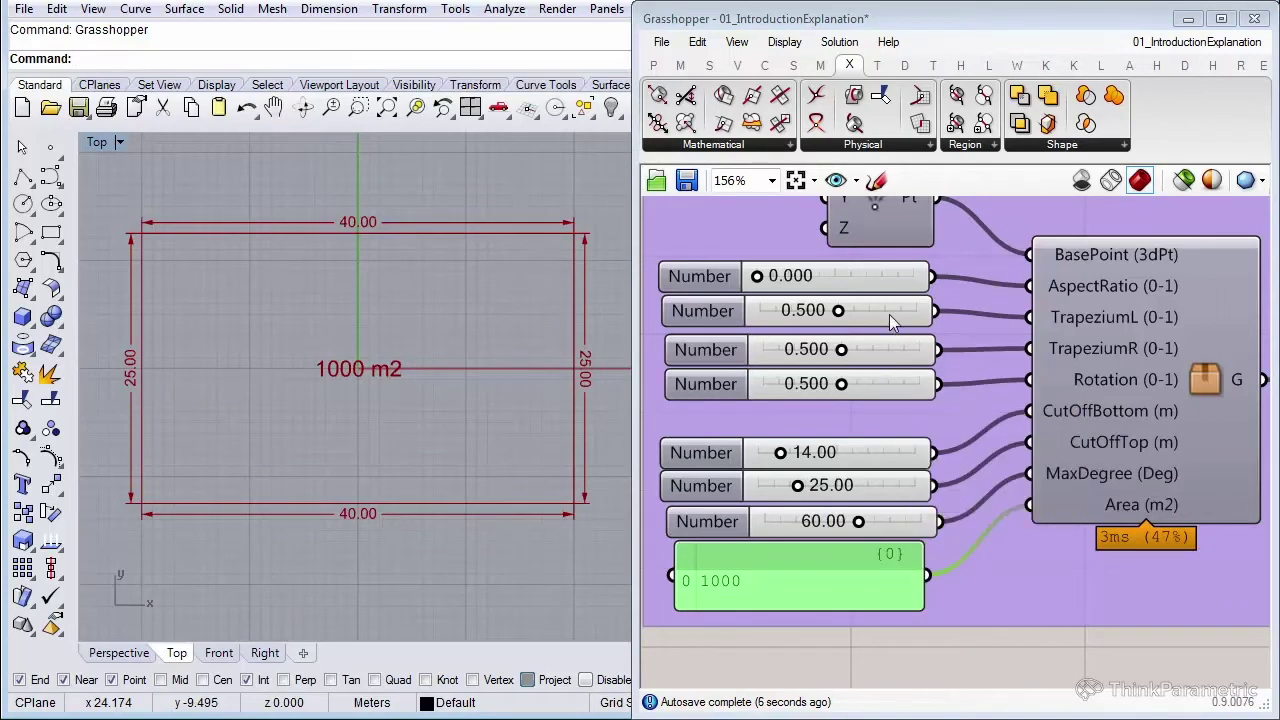
Step: Drag the TrapeziumL slider from 0.500 to 0.000, giving 47.22 m top and 32.78 m bottom edges
drag(889, 314, 885, 320)
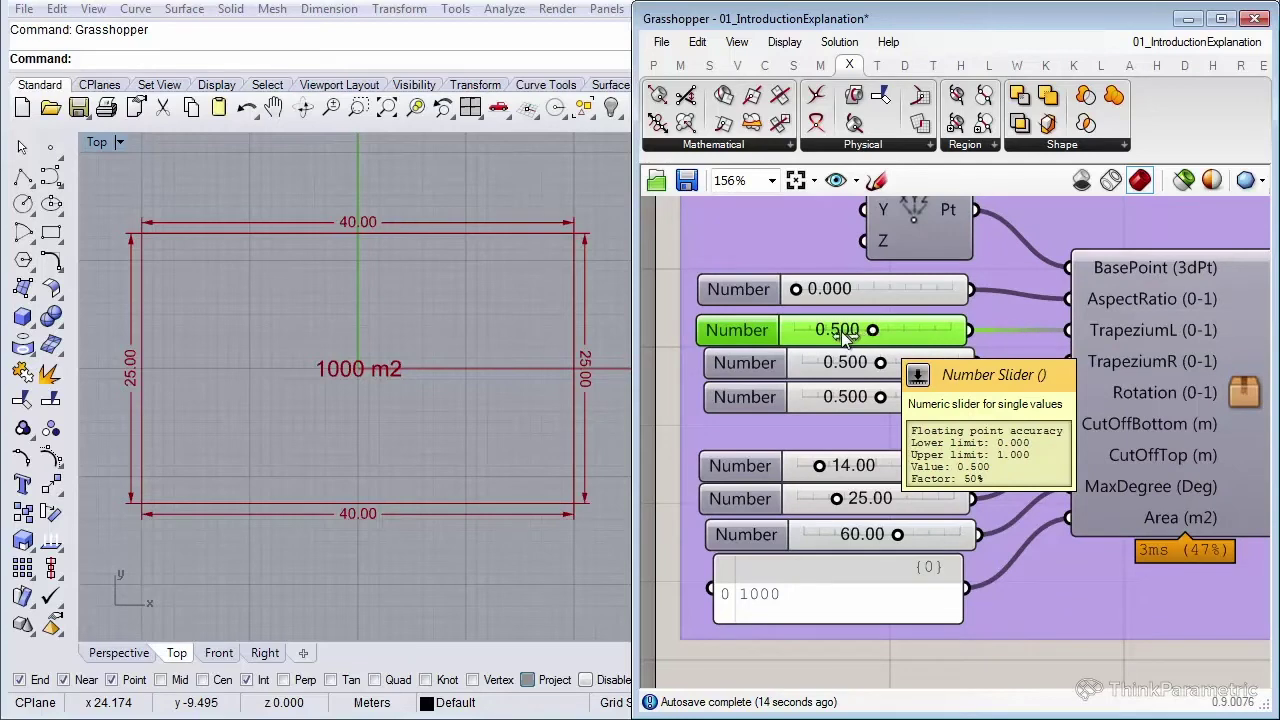
drag(873, 332, 749, 340)
scroll(226, 410, down, 2)
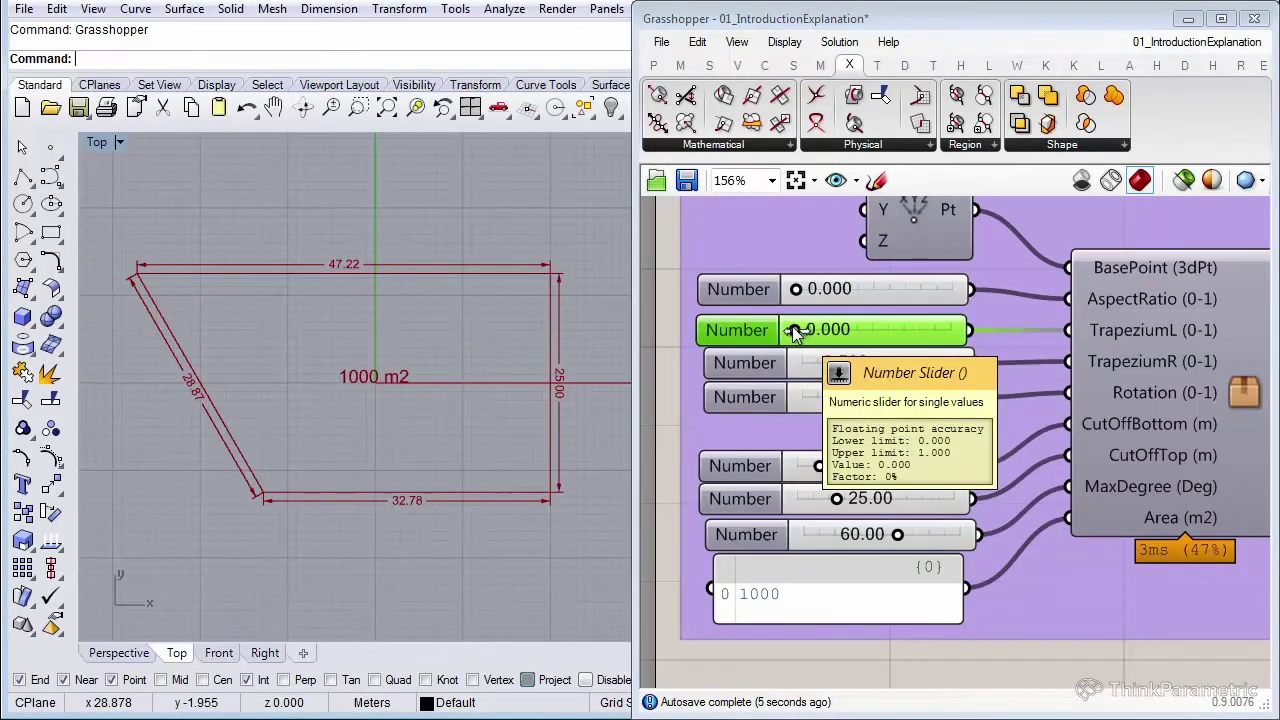
mouse_move(795, 330)
mouse_down()
mouse_move(957, 346)
mouse_move(730, 331)
mouse_up()
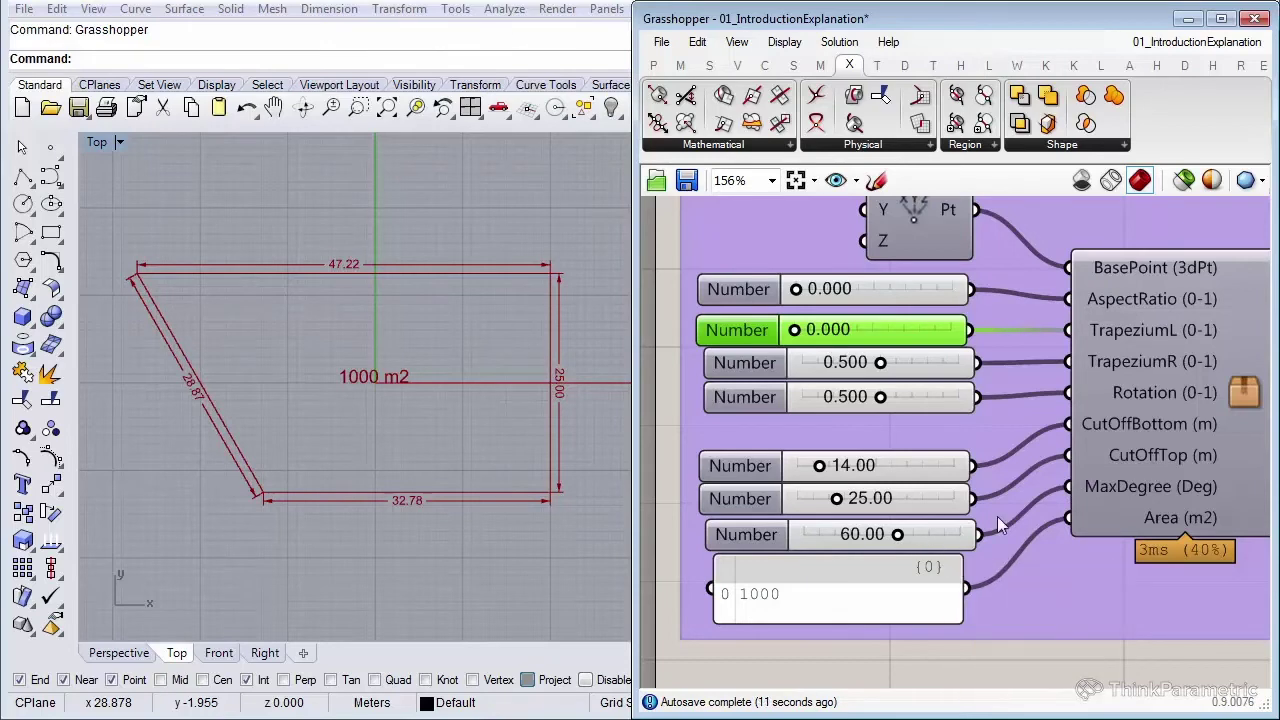
Step: Turn off Preview on the Aligned Dimension component to hide the side lengths
click(933, 536)
scroll(933, 536, down, 1)
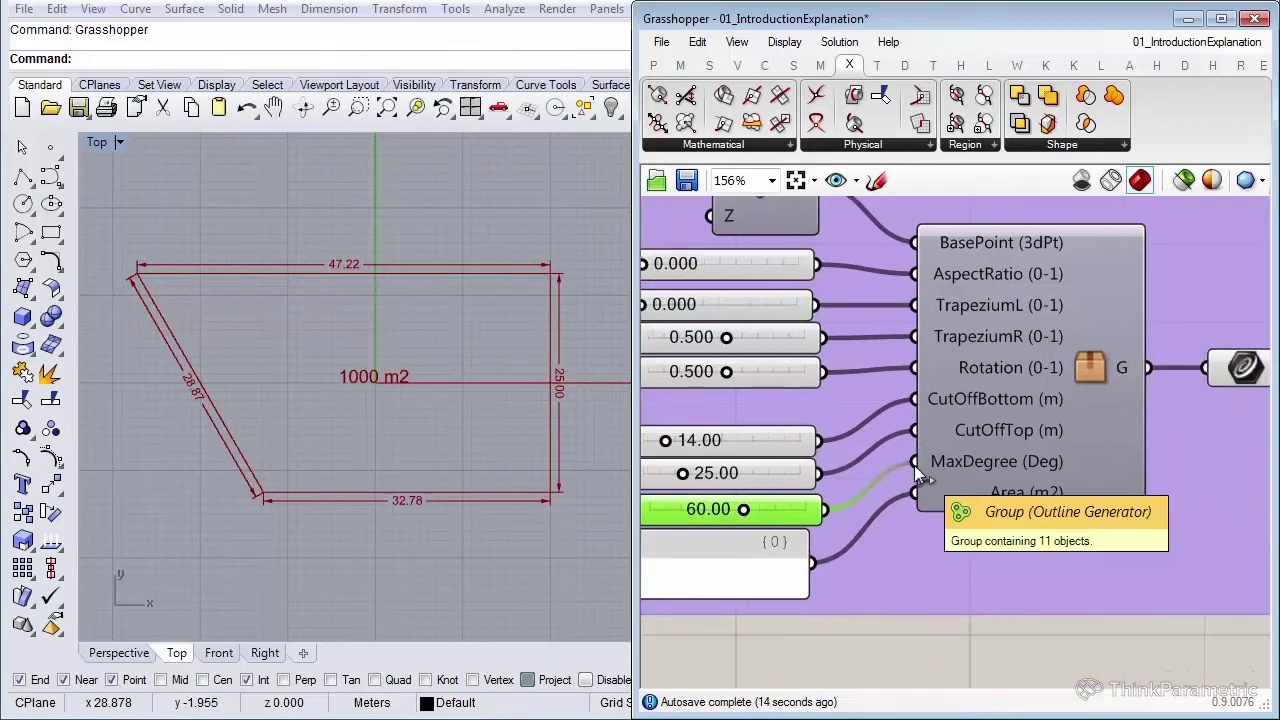
scroll(1081, 464, down, 2)
right_drag(1101, 433, 985, 428)
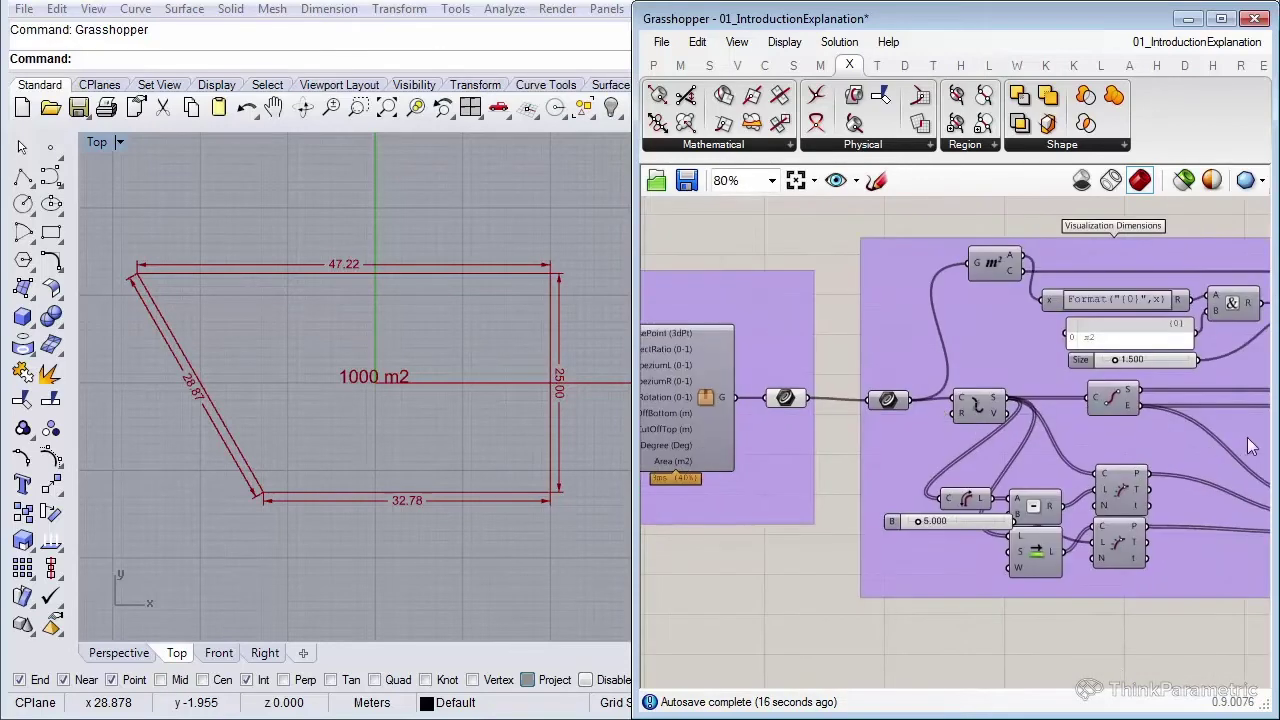
scroll(985, 428, up, 1)
click(980, 421)
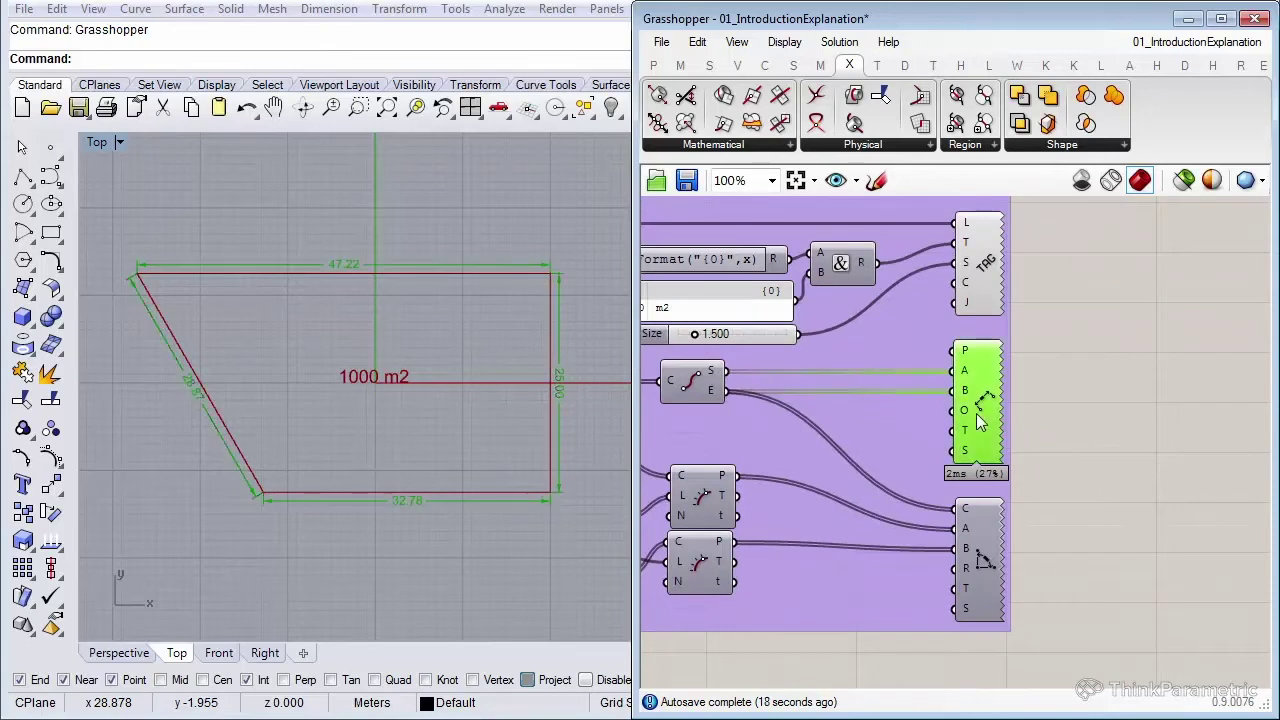
middle_click(980, 421)
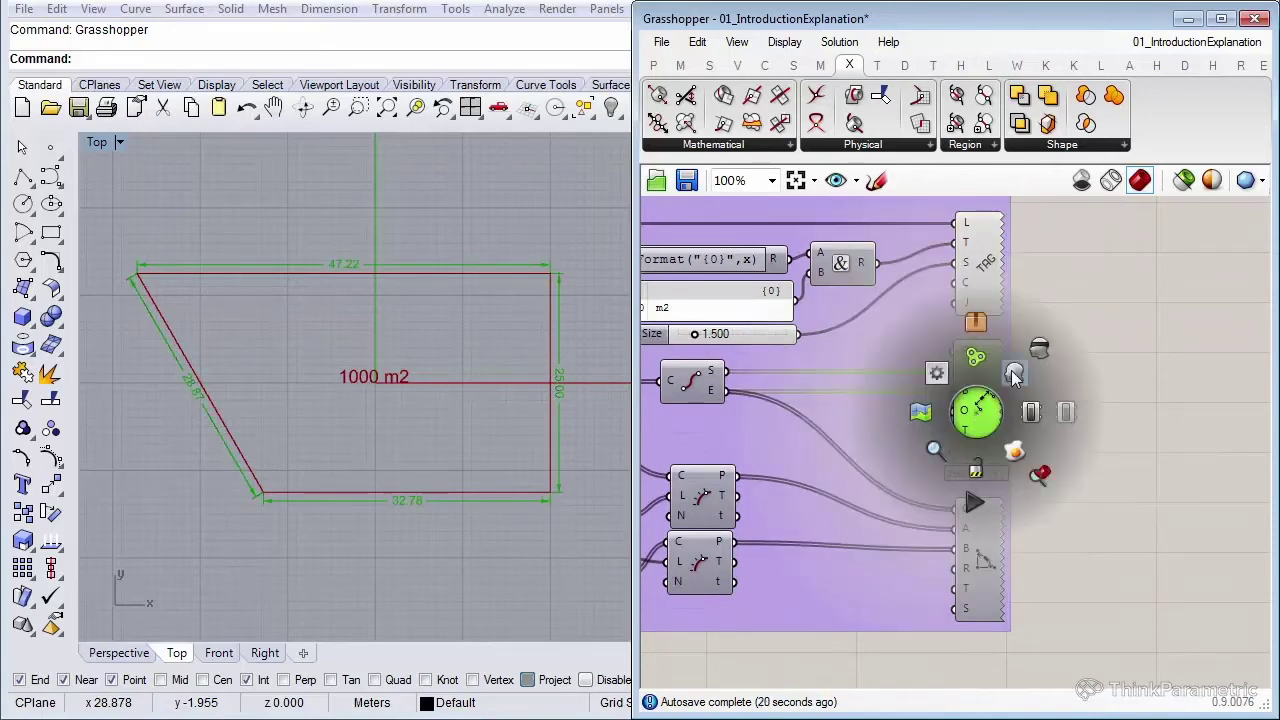
click(1040, 350)
Step: Turn on Preview for the Angle Dimension component to show the 60°, 90°, 120° and 90° corners
click(985, 586)
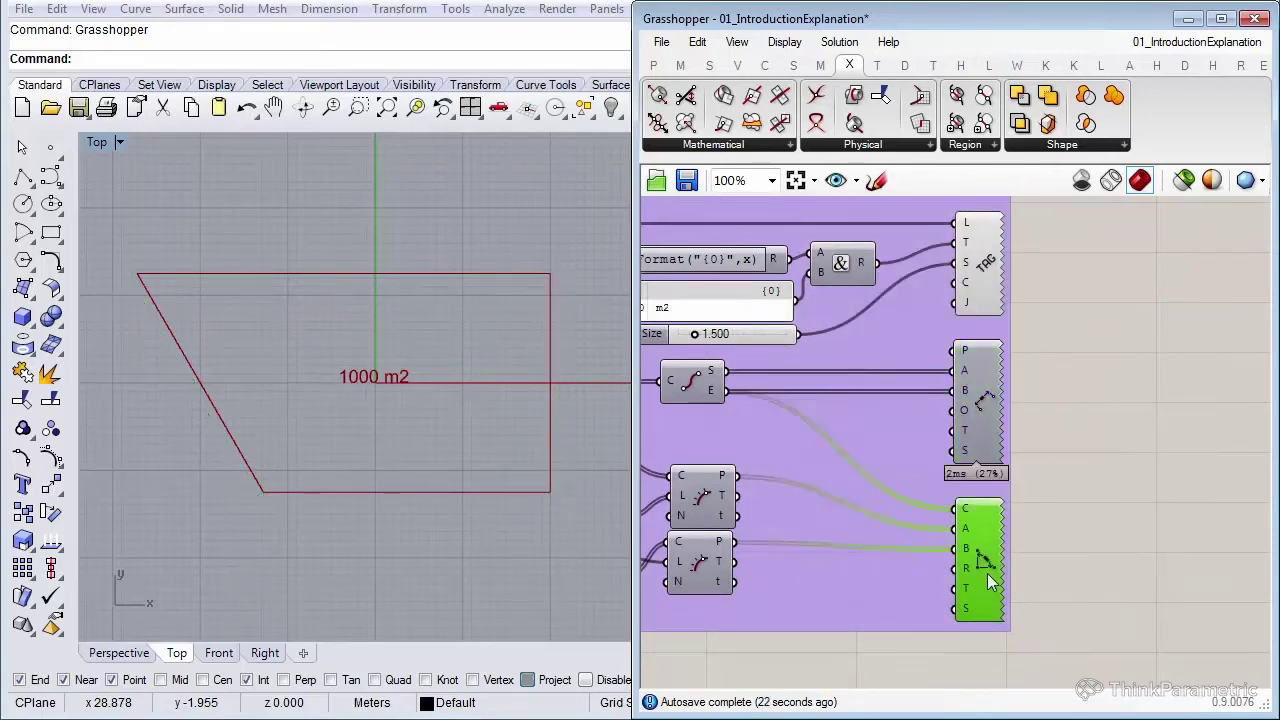
middle_click(990, 580)
click(1026, 533)
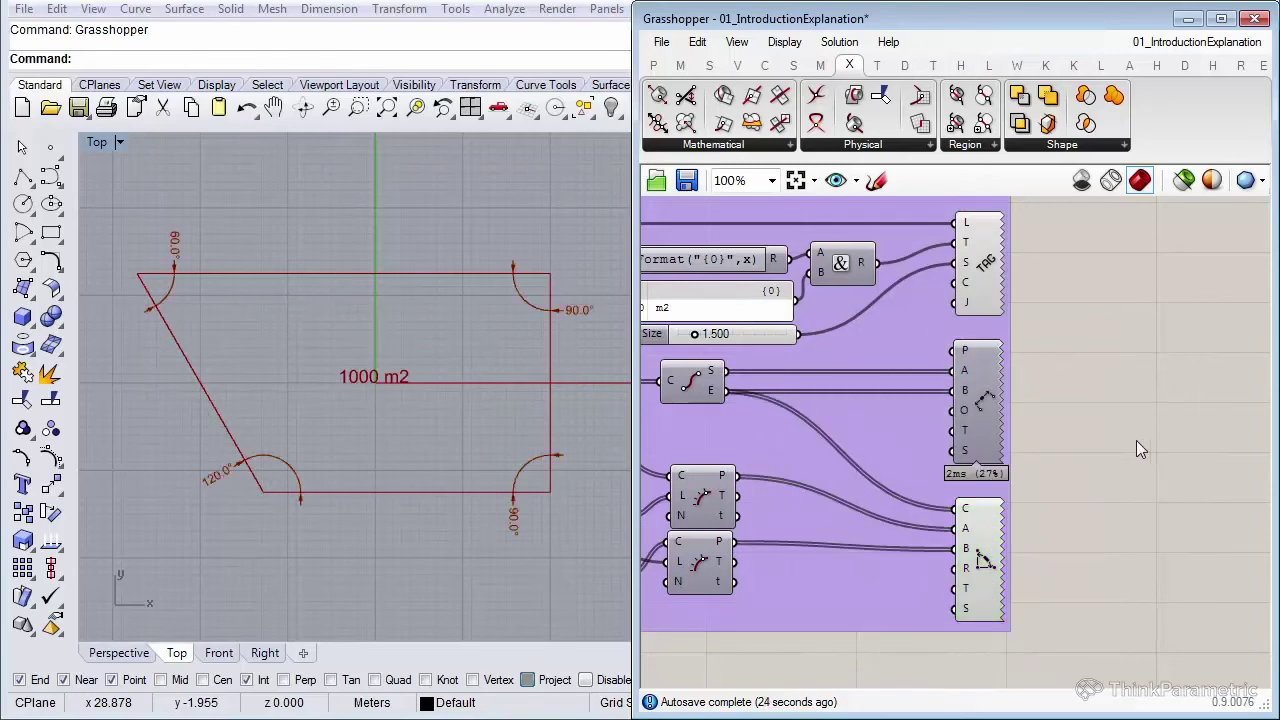
right_drag(785, 451, 940, 458)
scroll(940, 458, down, 4)
right_drag(790, 443, 959, 473)
scroll(959, 473, up, 4)
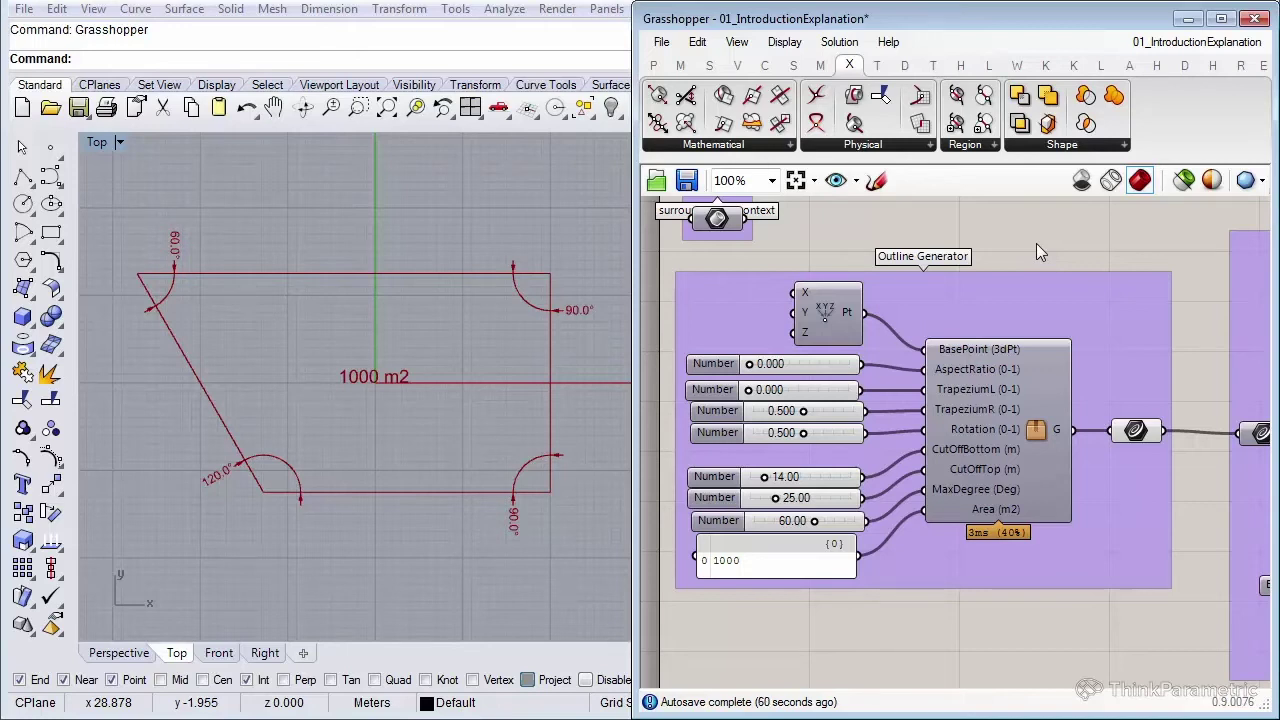
right_drag(314, 480, 303, 470)
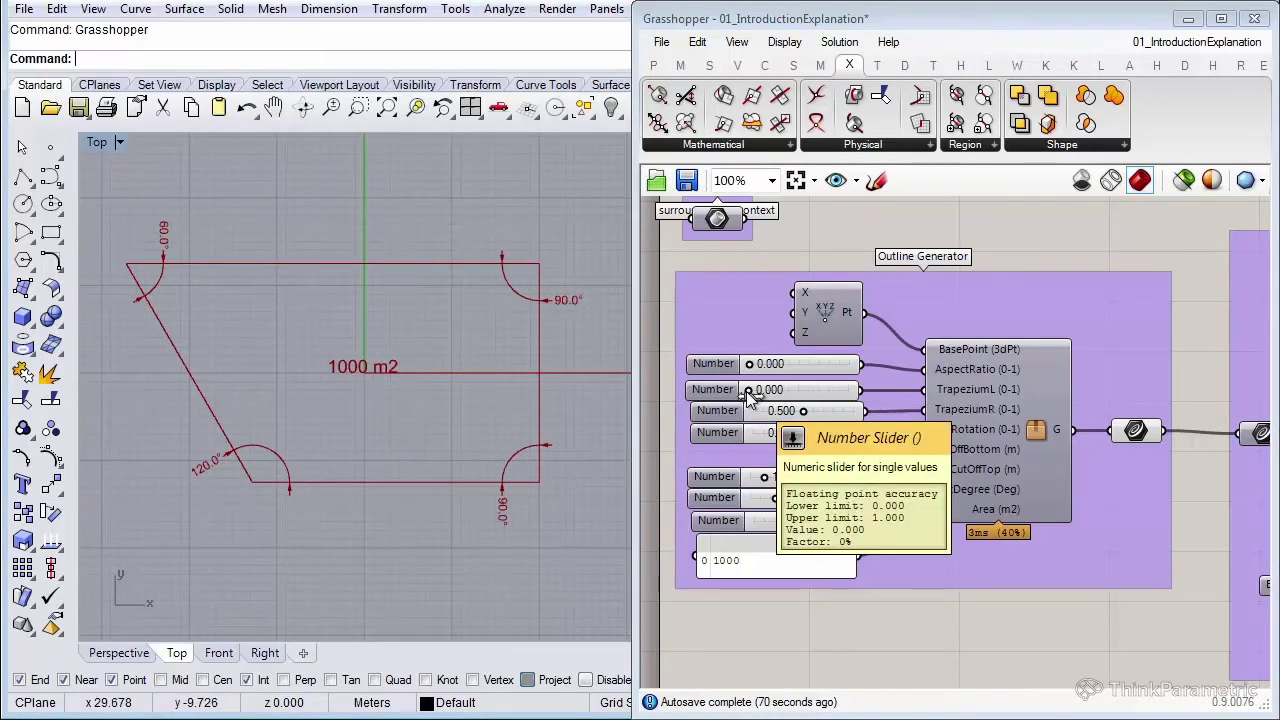
scroll(330, 465, up, 2)
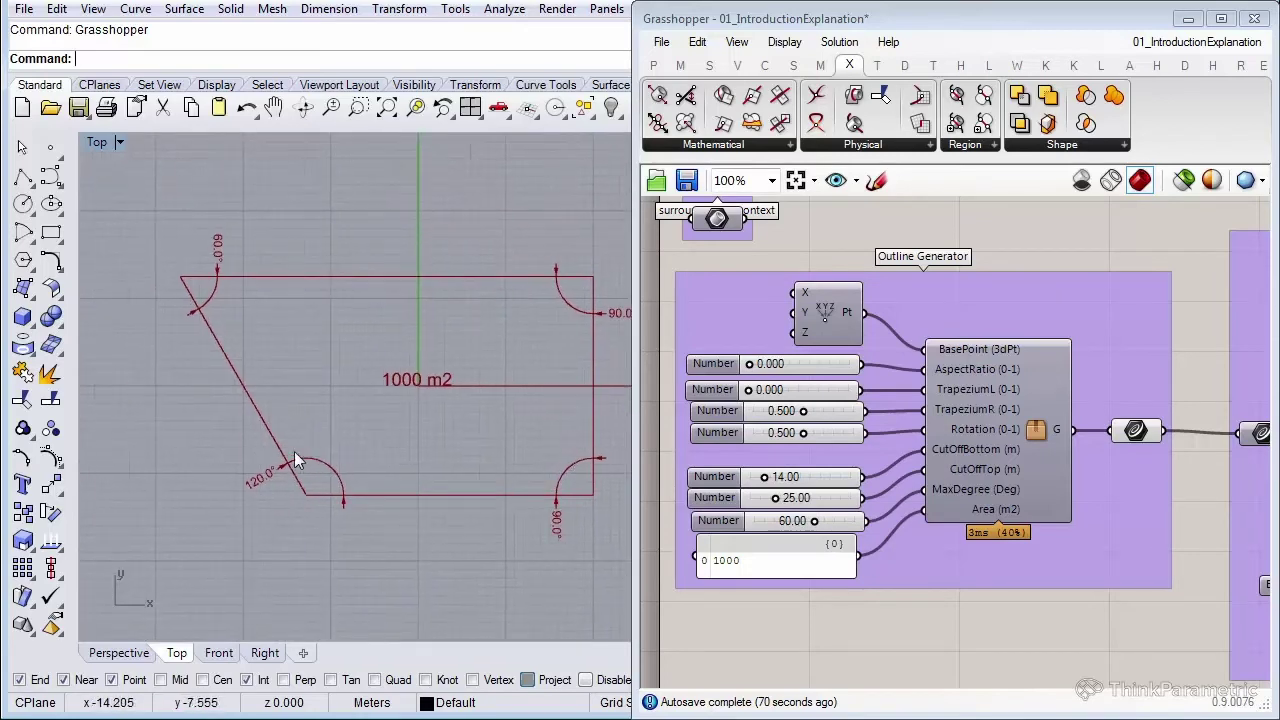
scroll(280, 445, up, 1)
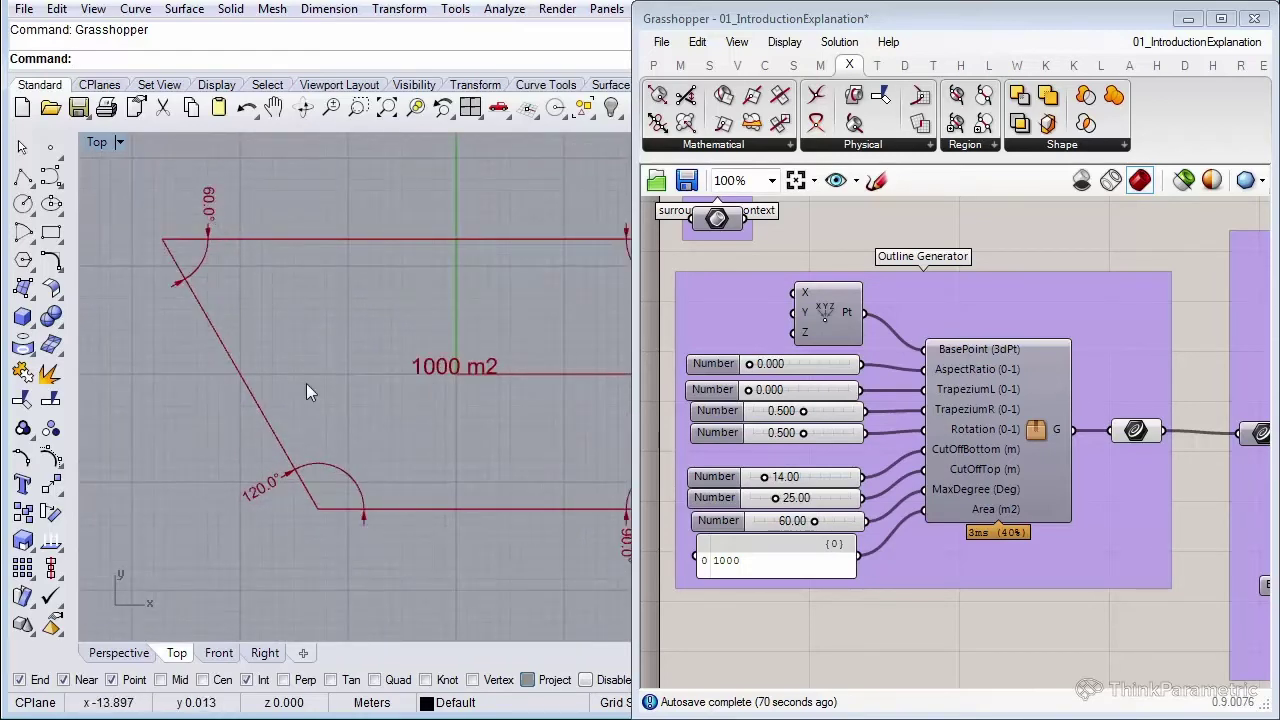
scroll(860, 580, up, 1)
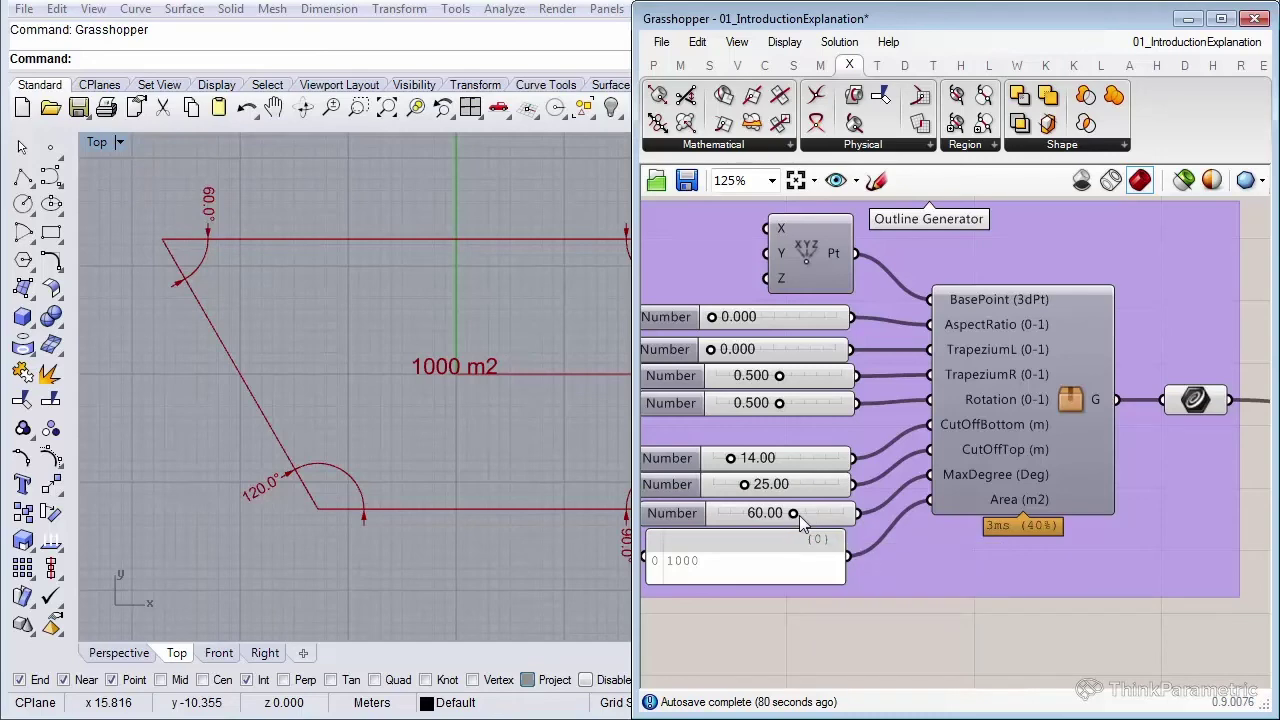
scroll(263, 291, up, 1)
scroll(234, 280, up, 1)
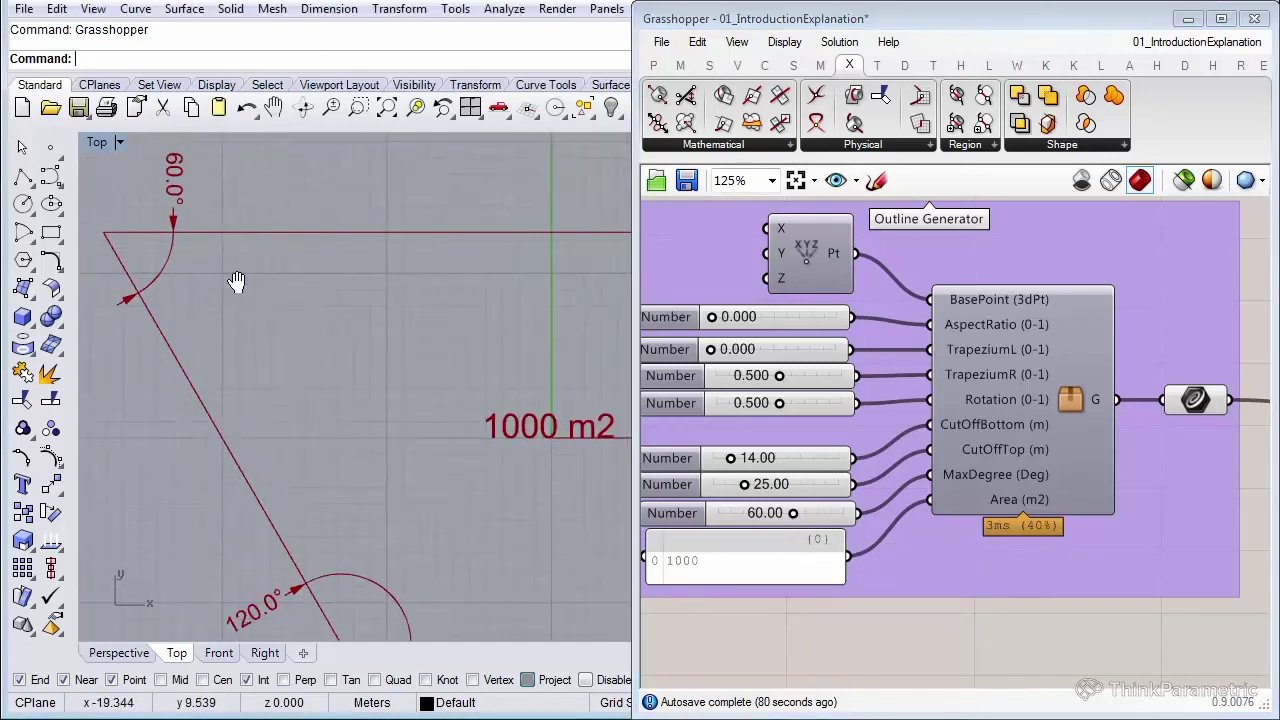
scroll(210, 265, up, 1)
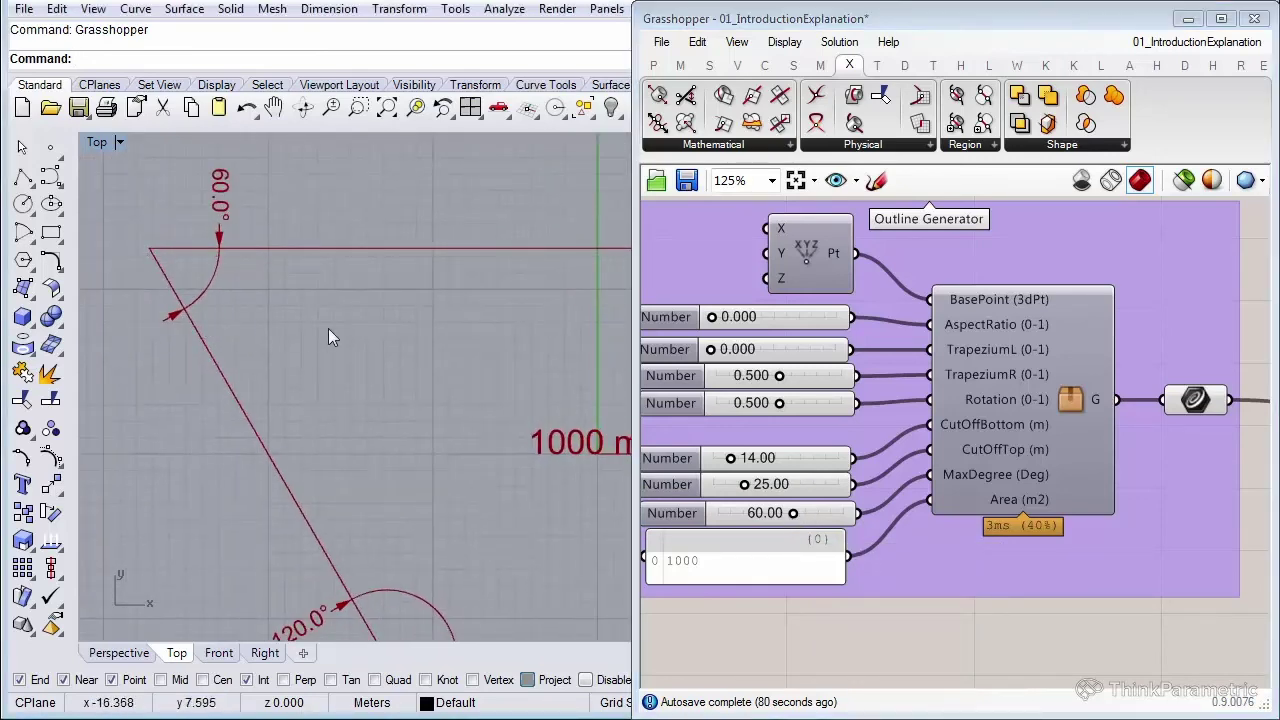
double_click(805, 515)
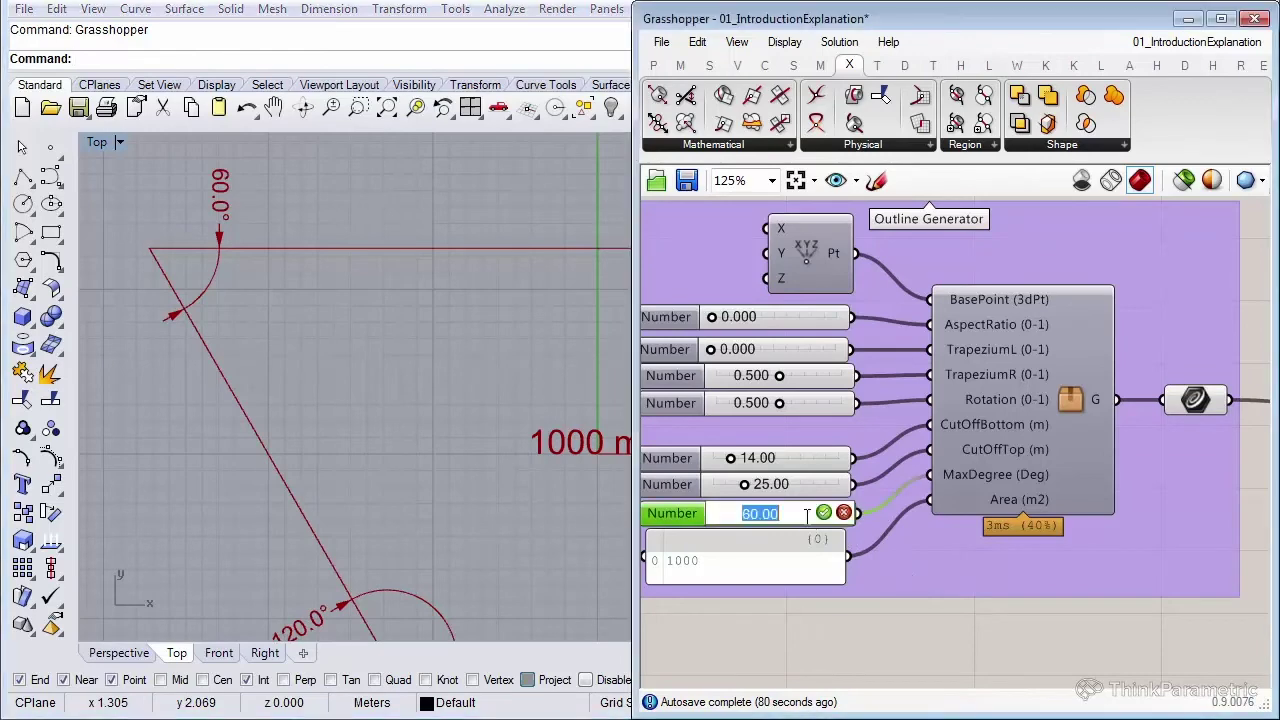
text(45)
key(Return)
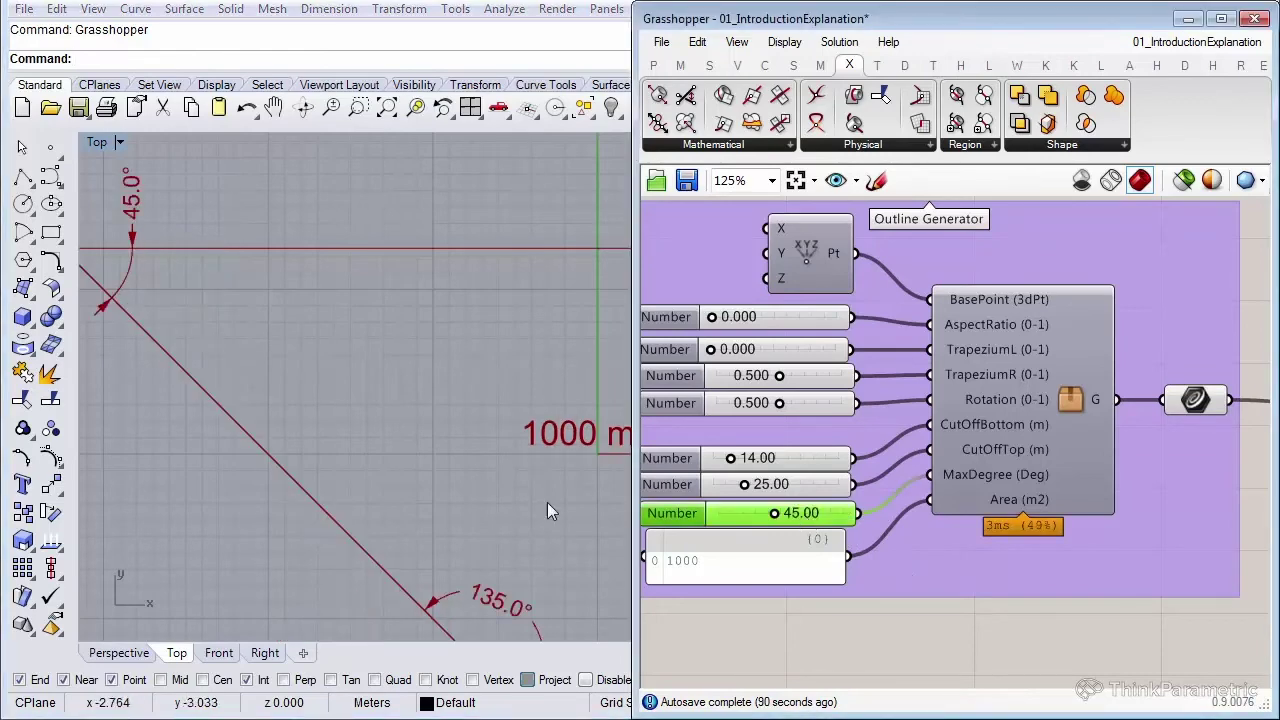
scroll(287, 306, down, 3)
scroll(245, 289, up, 2)
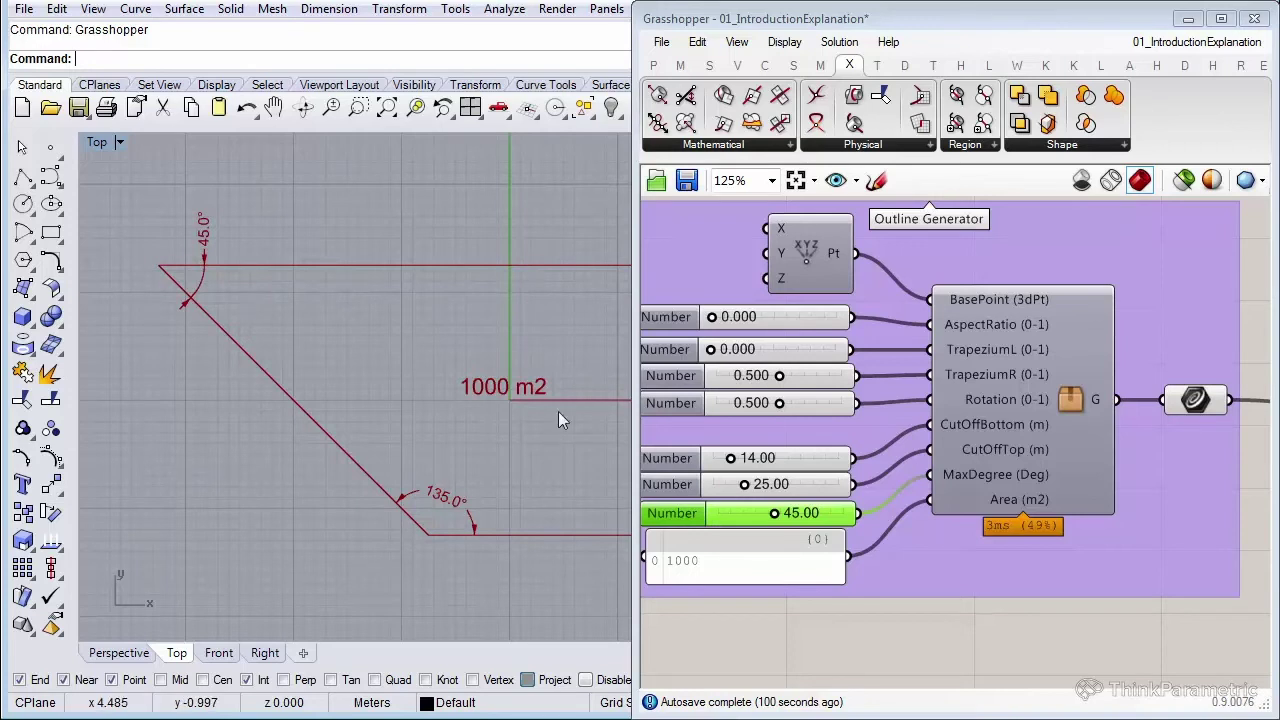
click(800, 511)
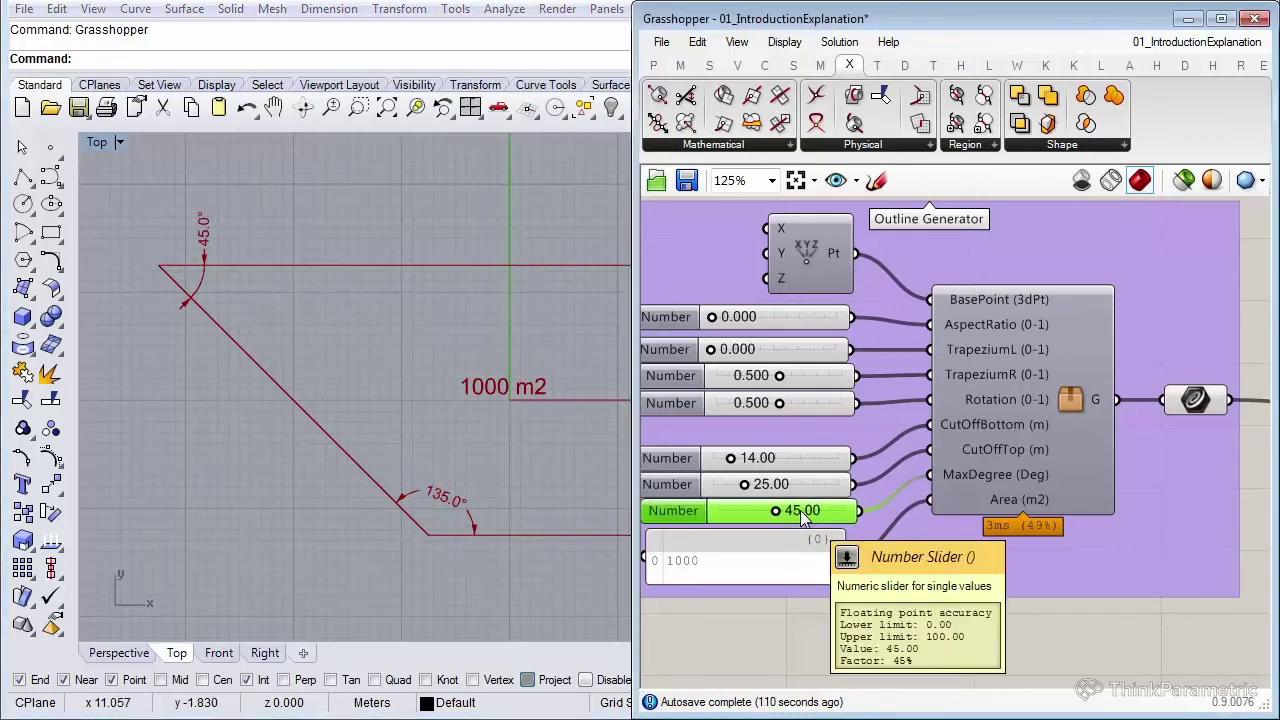
double_click(800, 511)
text(6)
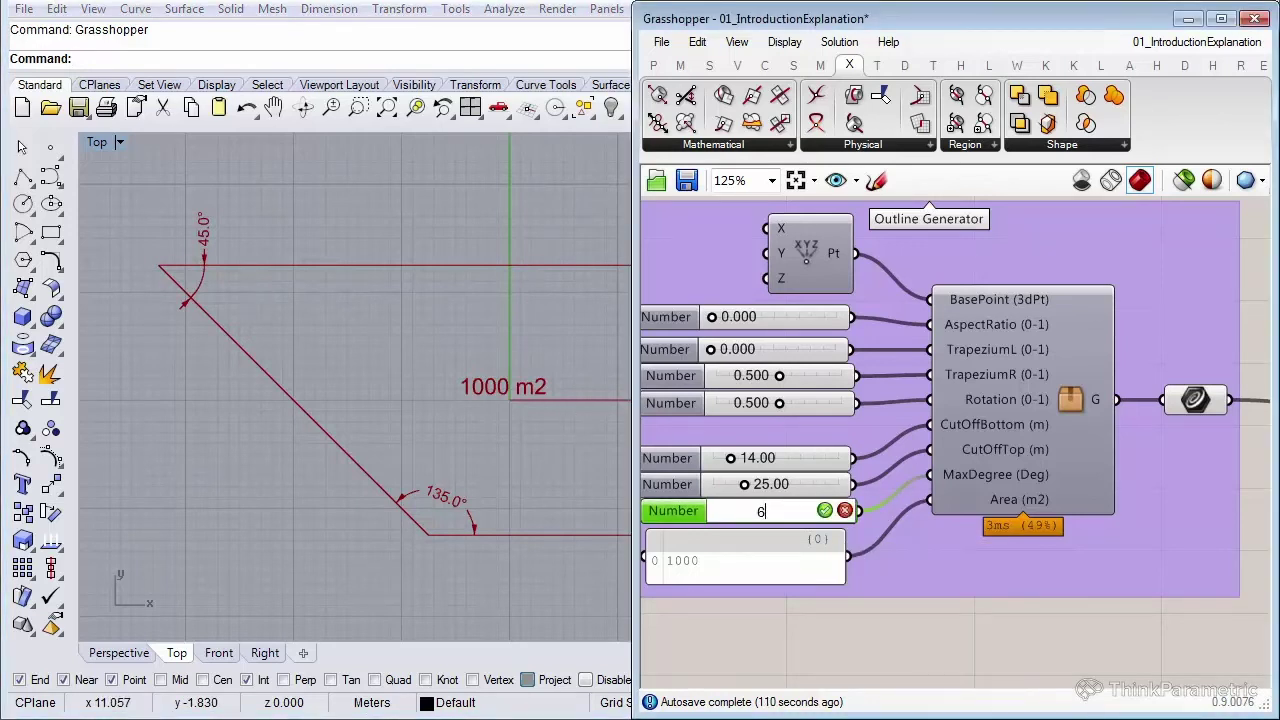
text(0.00)
key(Return)
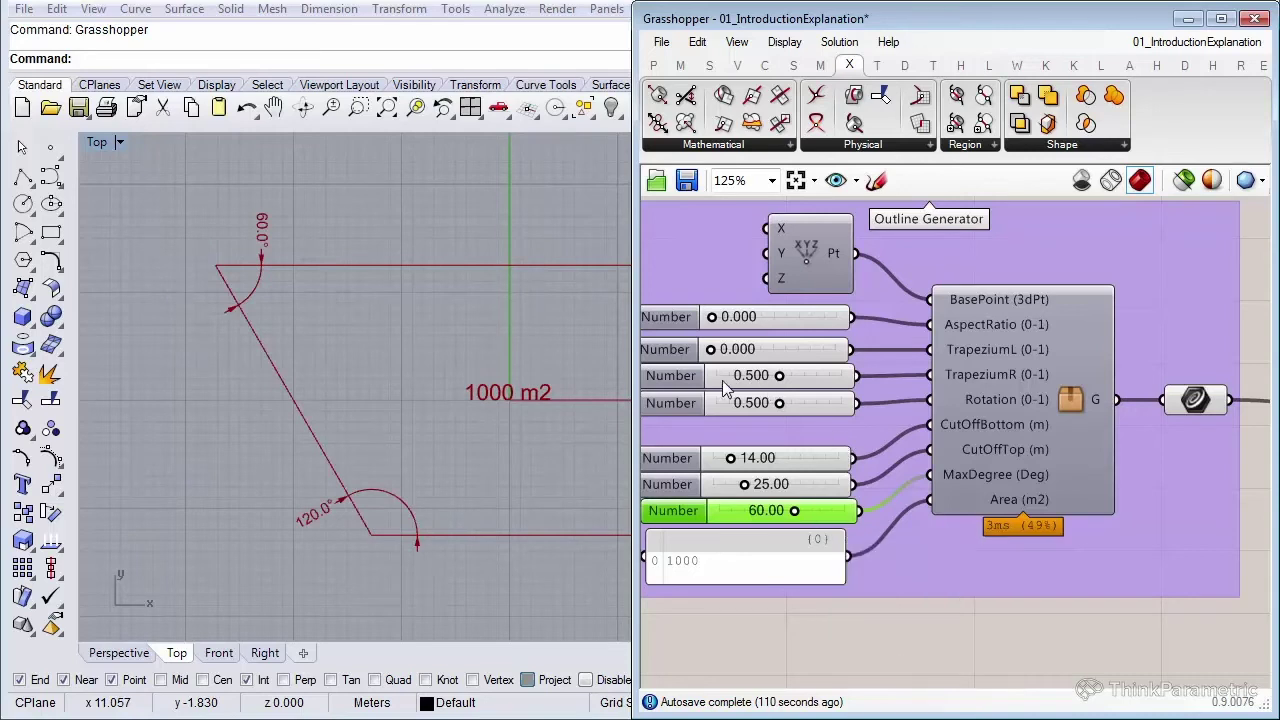
Step: Reset TrapeziumL to zero, then set it to 0.232 for a slight left-side taper
mouse_move(711, 352)
mouse_down()
mouse_move(837, 354)
mouse_move(700, 352)
mouse_up()
mouse_move(528, 392)
right_down()
mouse_move(387, 388)
mouse_move(410, 385)
mouse_move(390, 396)
right_up()
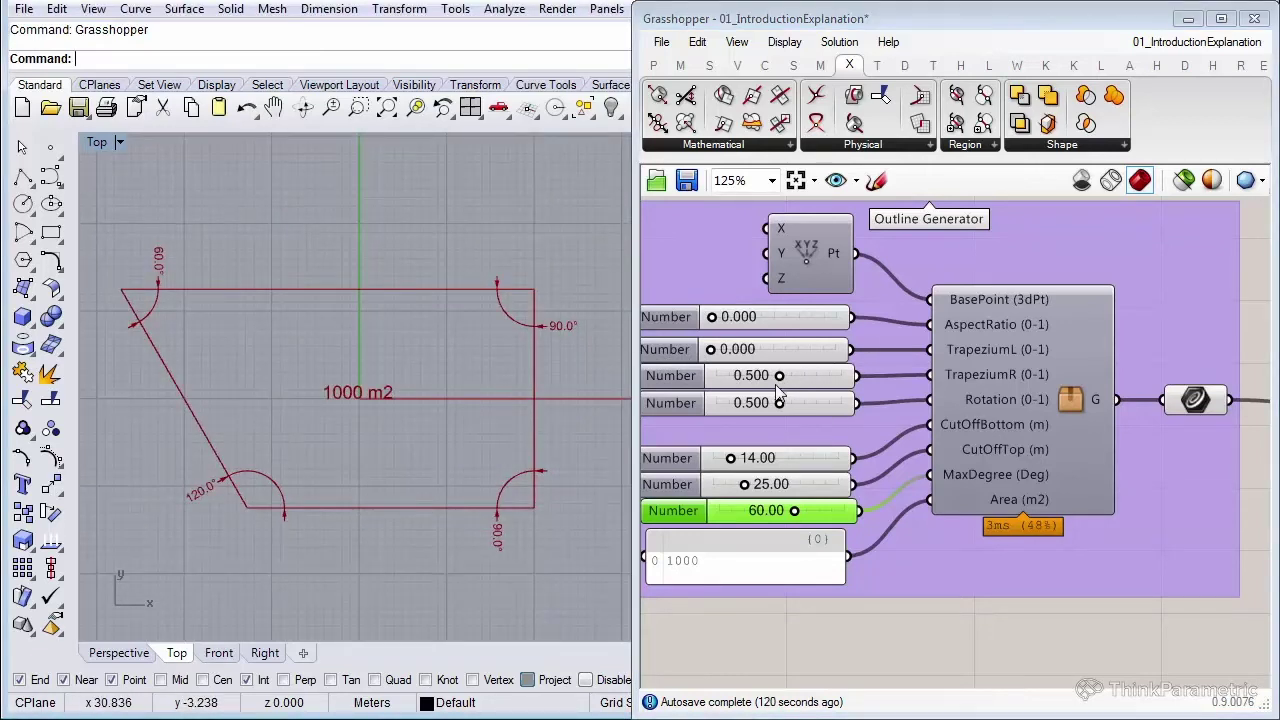
drag(710, 349, 727, 349)
Step: Set TrapeziumR to 0.528 and Rotation to 0.484, then highlight the outline curve
mouse_move(781, 382)
mouse_down()
mouse_move(767, 380)
mouse_move(816, 376)
mouse_move(712, 376)
mouse_move(805, 373)
mouse_move(726, 374)
mouse_move(778, 352)
mouse_move(713, 355)
mouse_move(780, 352)
mouse_move(739, 352)
mouse_up()
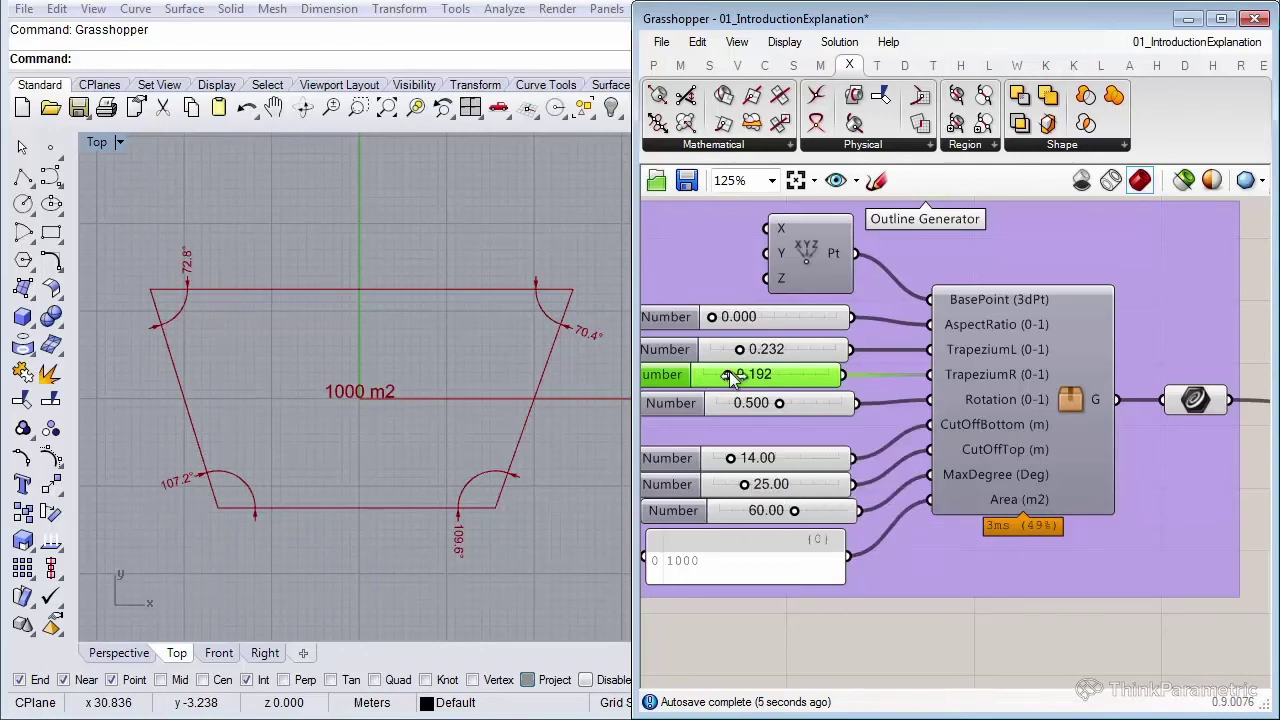
mouse_move(727, 374)
mouse_down()
mouse_move(836, 376)
mouse_move(731, 376)
mouse_move(797, 392)
mouse_move(782, 392)
mouse_up()
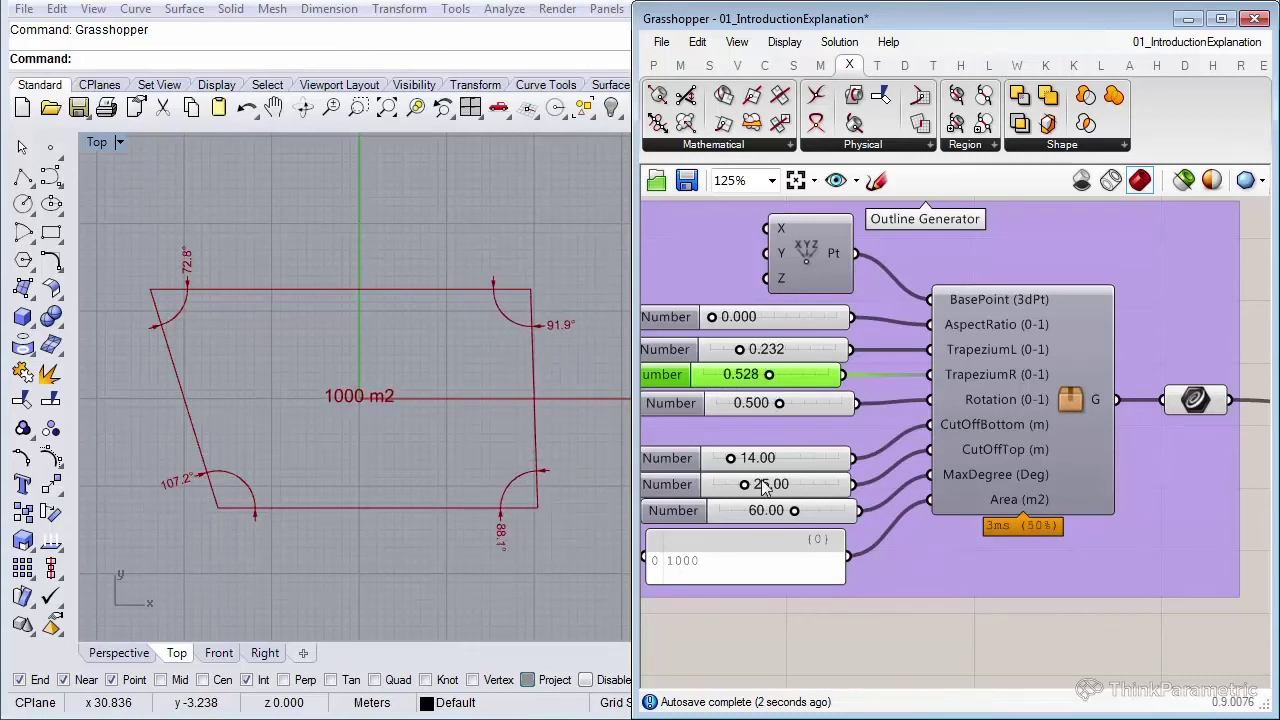
right_drag(783, 400, 843, 352)
mouse_move(855, 357)
mouse_down()
mouse_move(775, 360)
mouse_move(878, 360)
mouse_move(766, 357)
mouse_move(838, 358)
mouse_move(814, 358)
mouse_move(827, 357)
mouse_up()
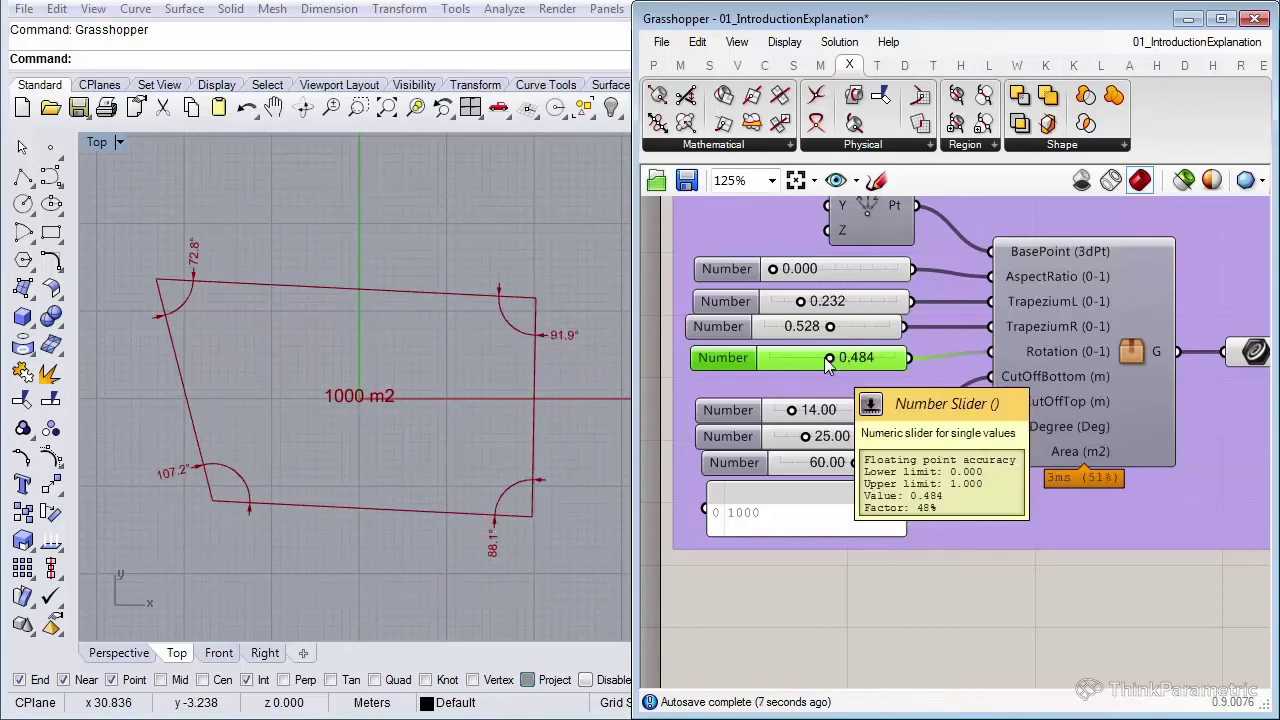
scroll(824, 357, down, 3)
click(1052, 405)
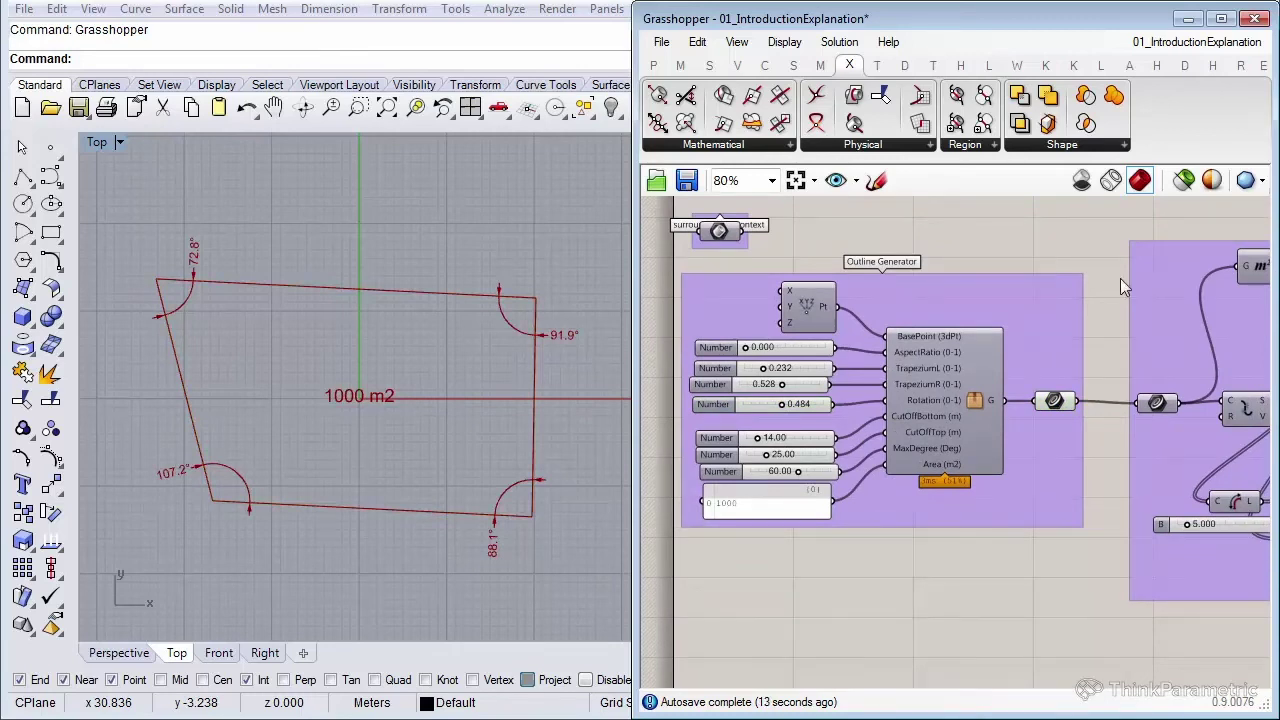
click(1055, 402)
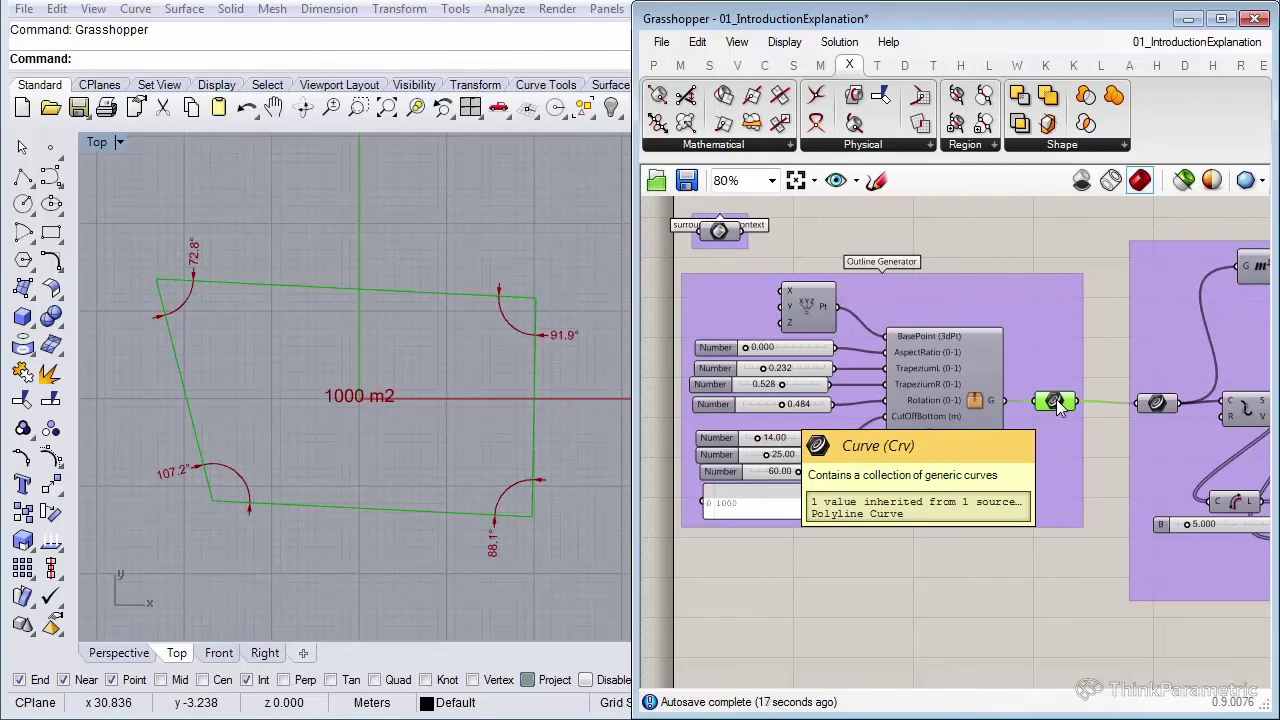
click(1070, 238)
right_drag(1073, 236, 1064, 286)
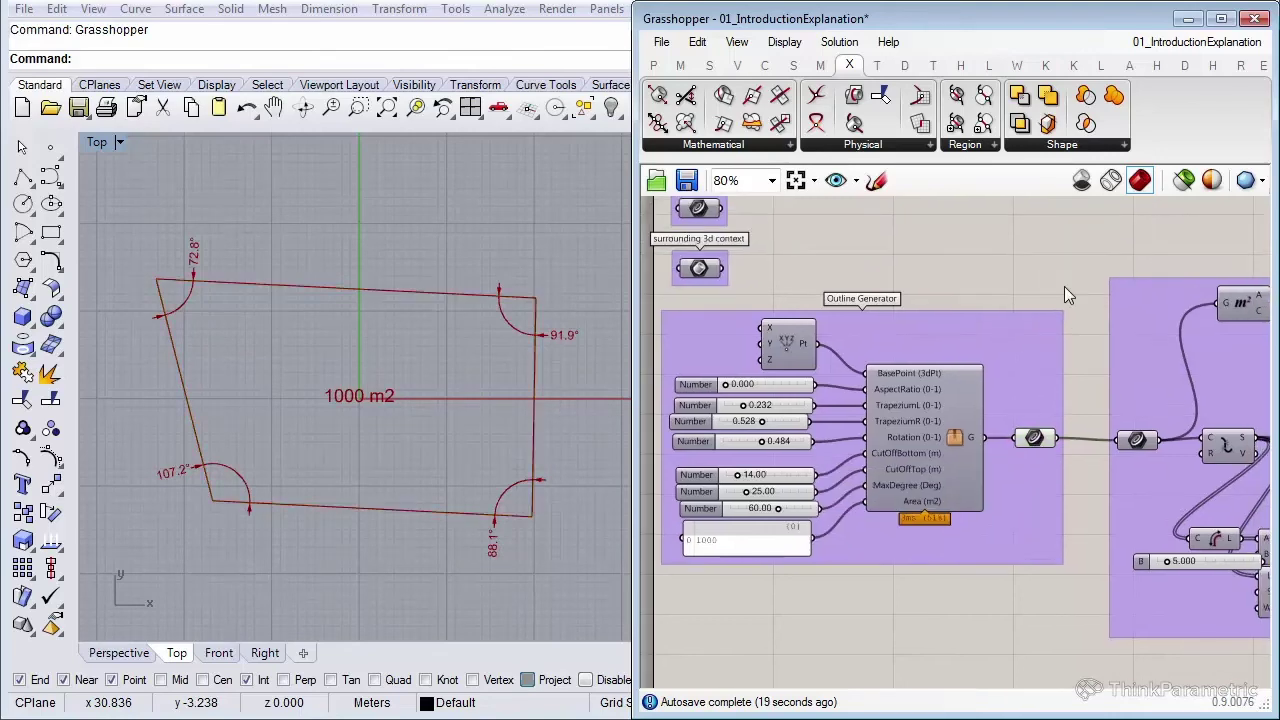
scroll(1064, 286, down, 1)
right_drag(1110, 412, 947, 499)
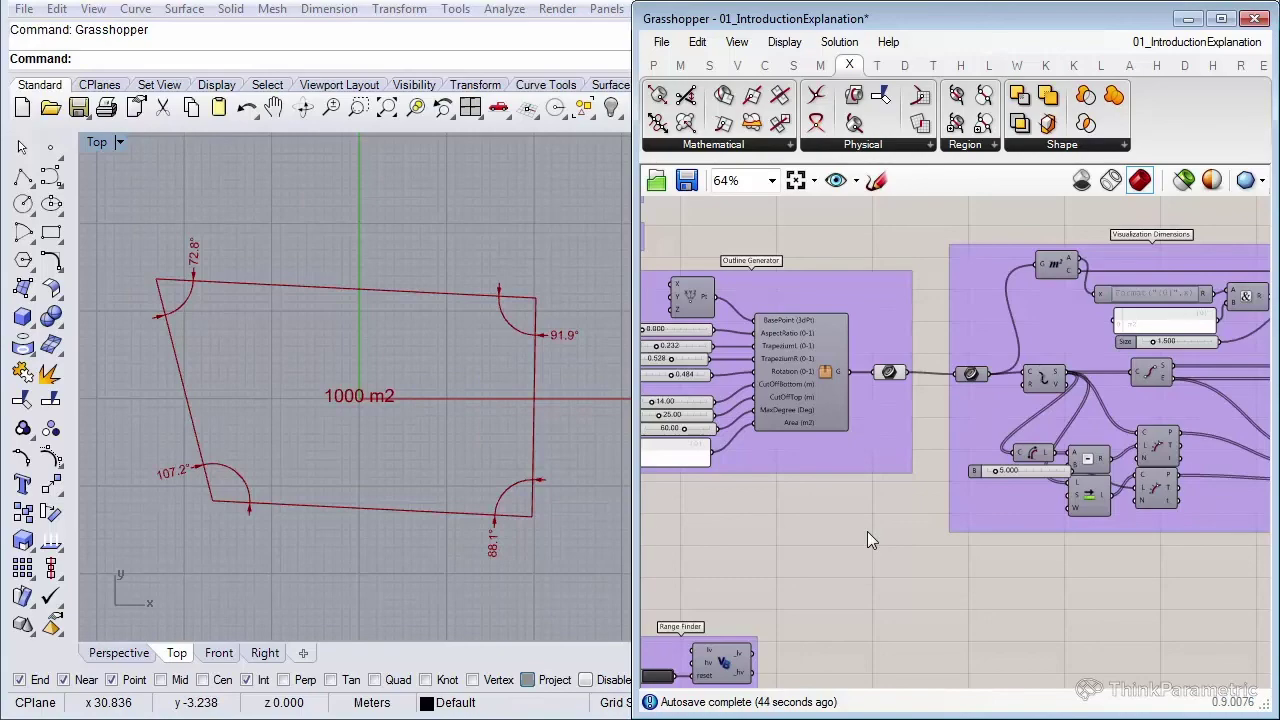
right_drag(867, 531, 932, 522)
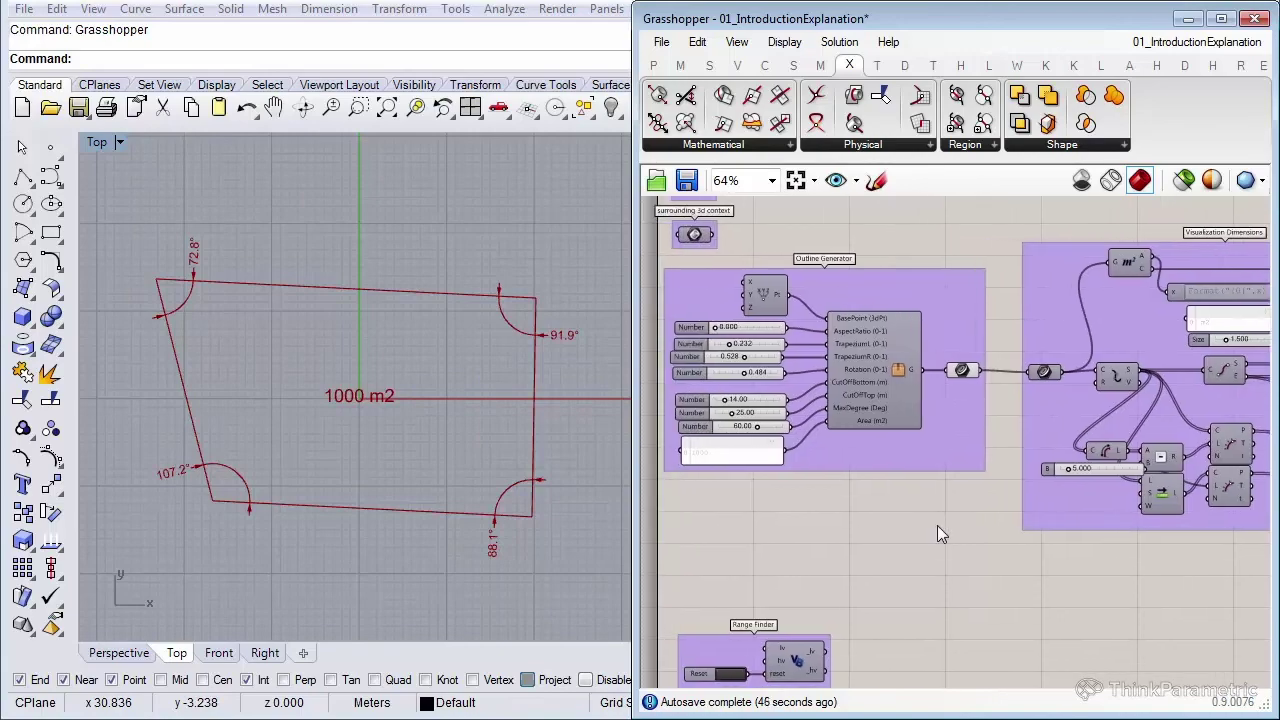